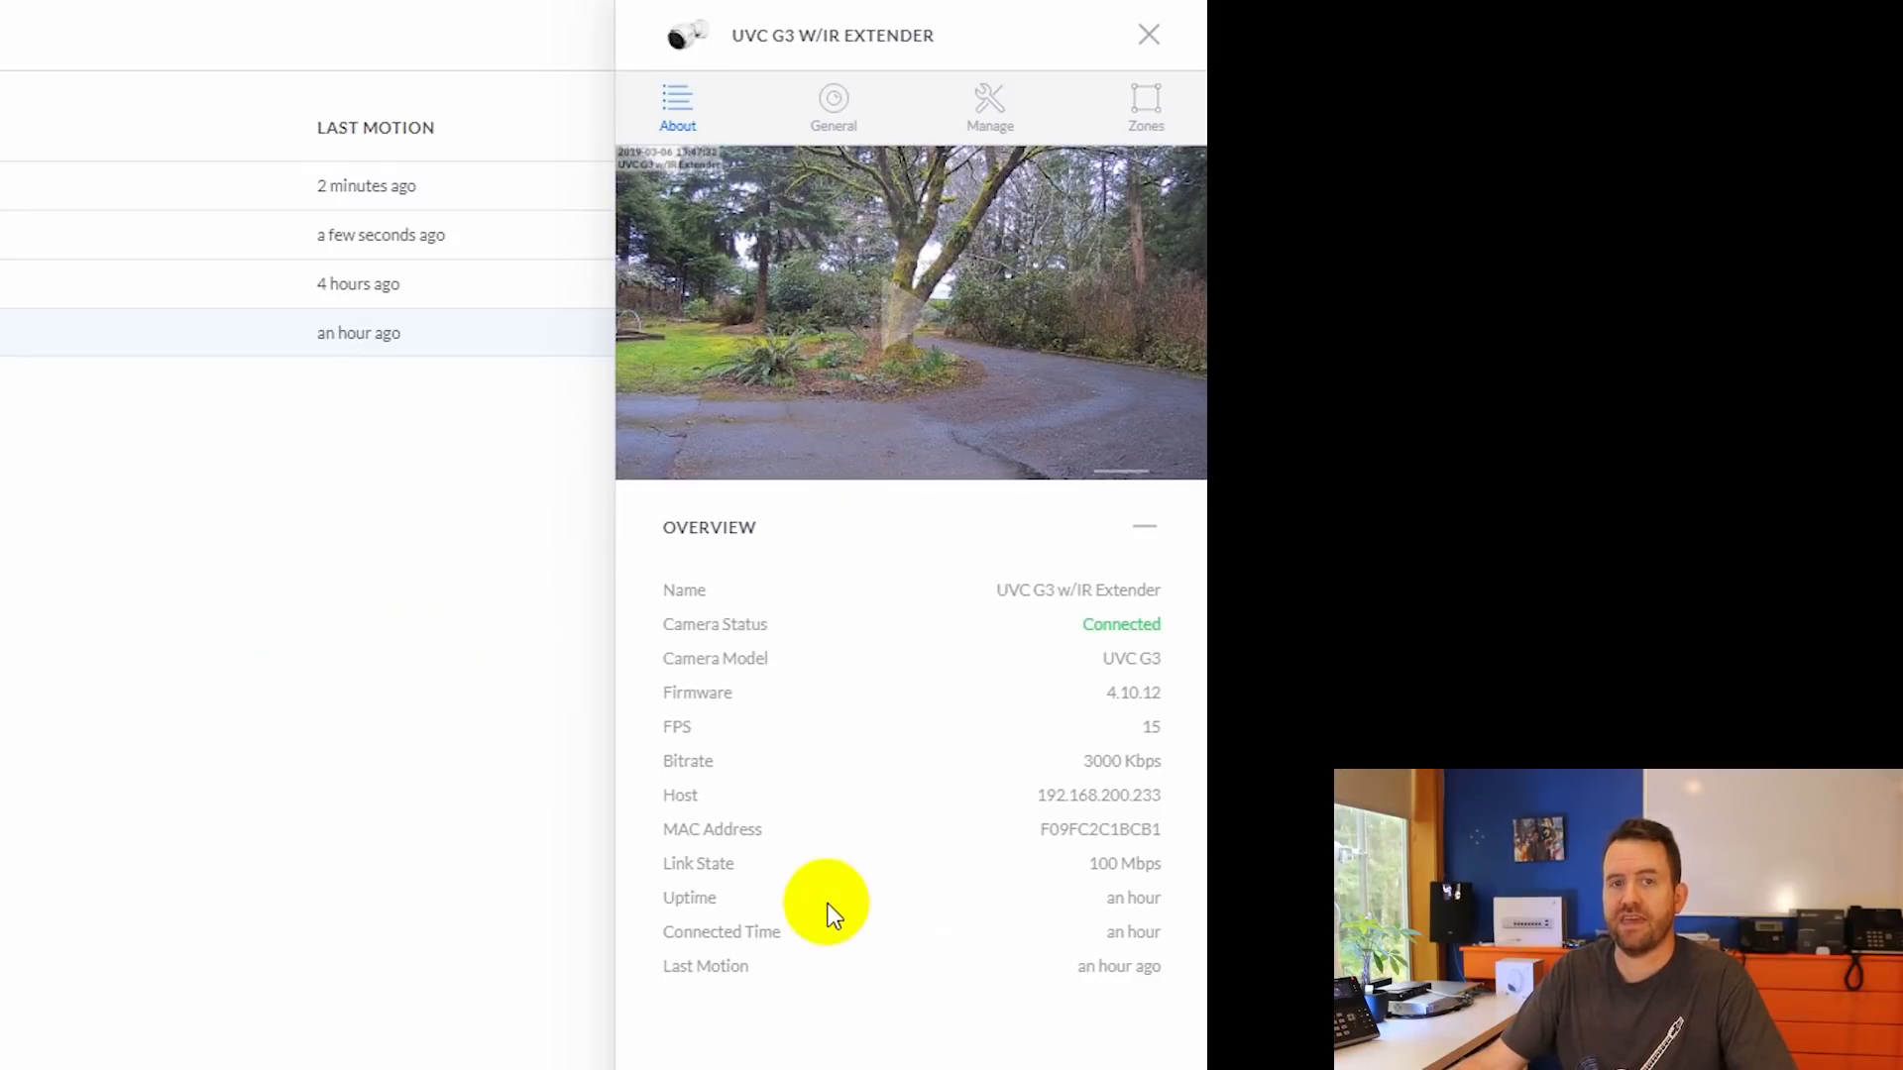
- Open the live preview of the UVC G3 w/IR Extender, view its image settings and close the preview
left_click(889, 347)
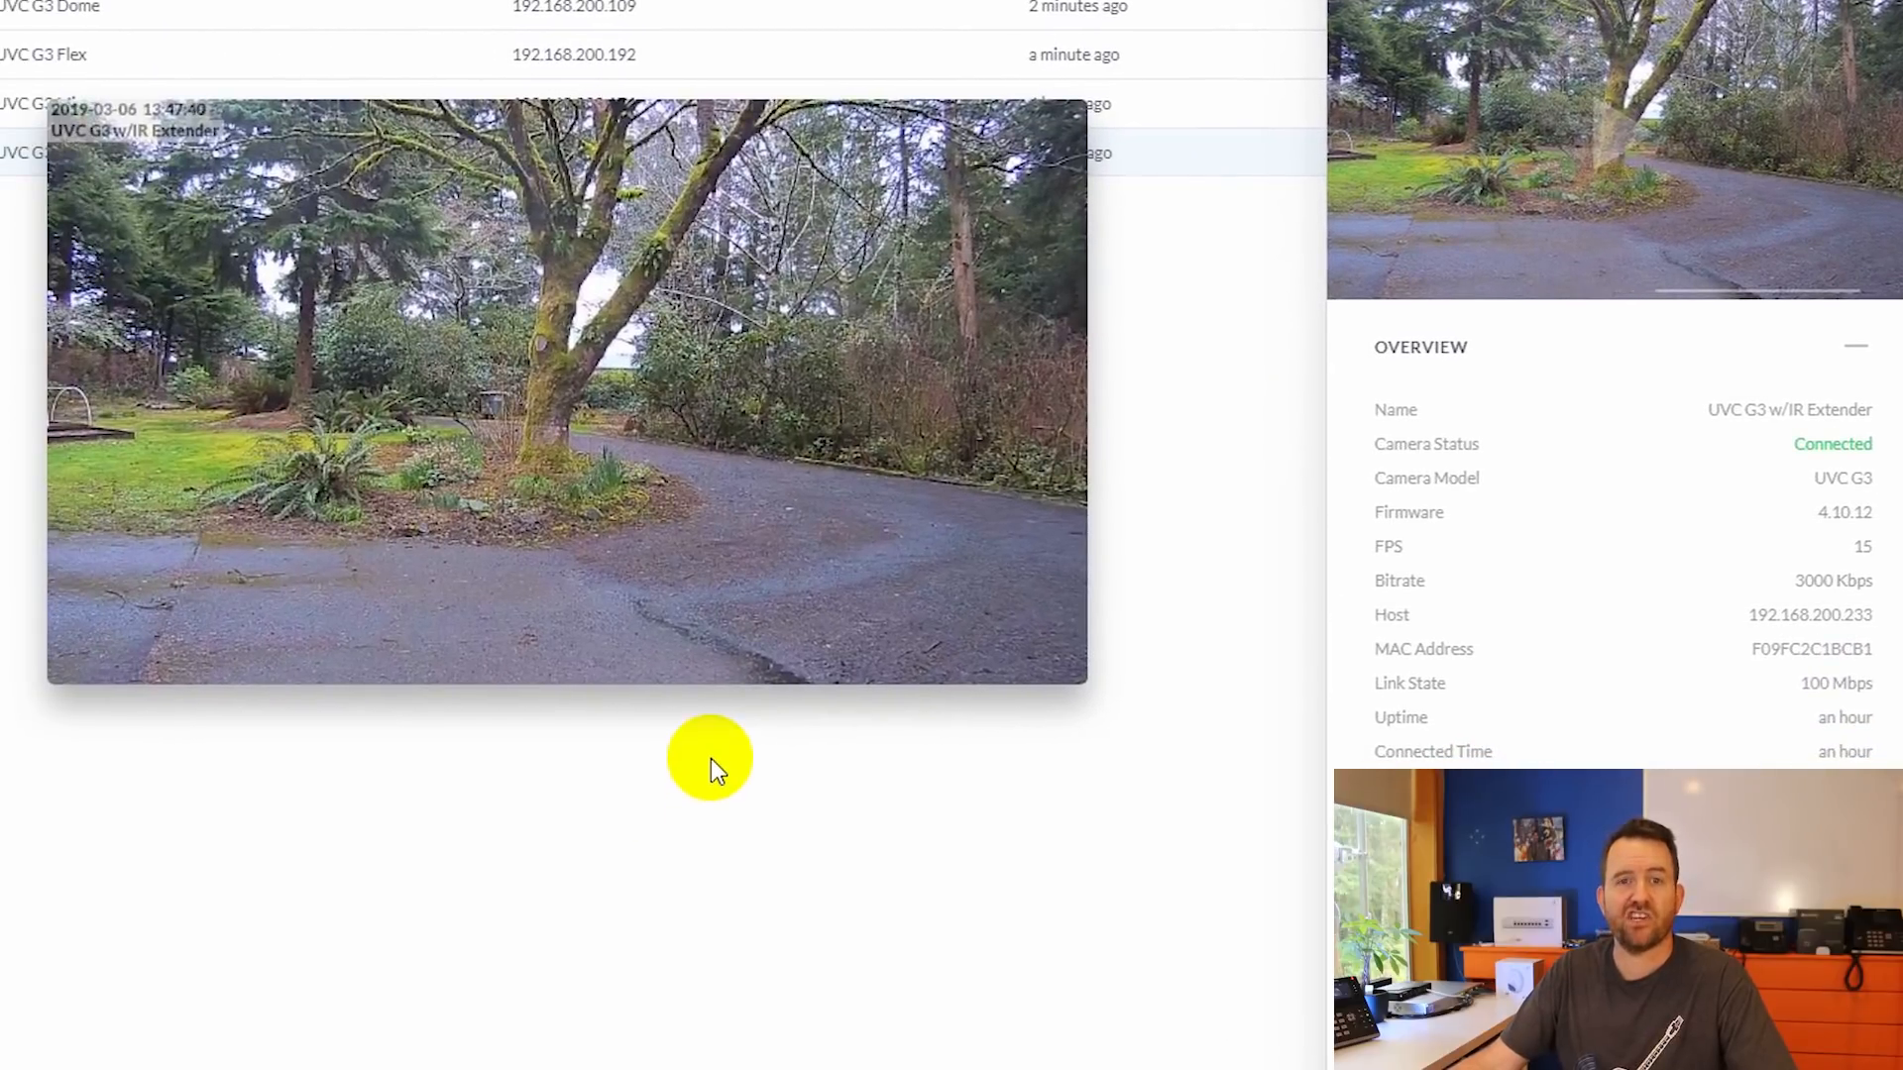
mouse_move(749, 592)
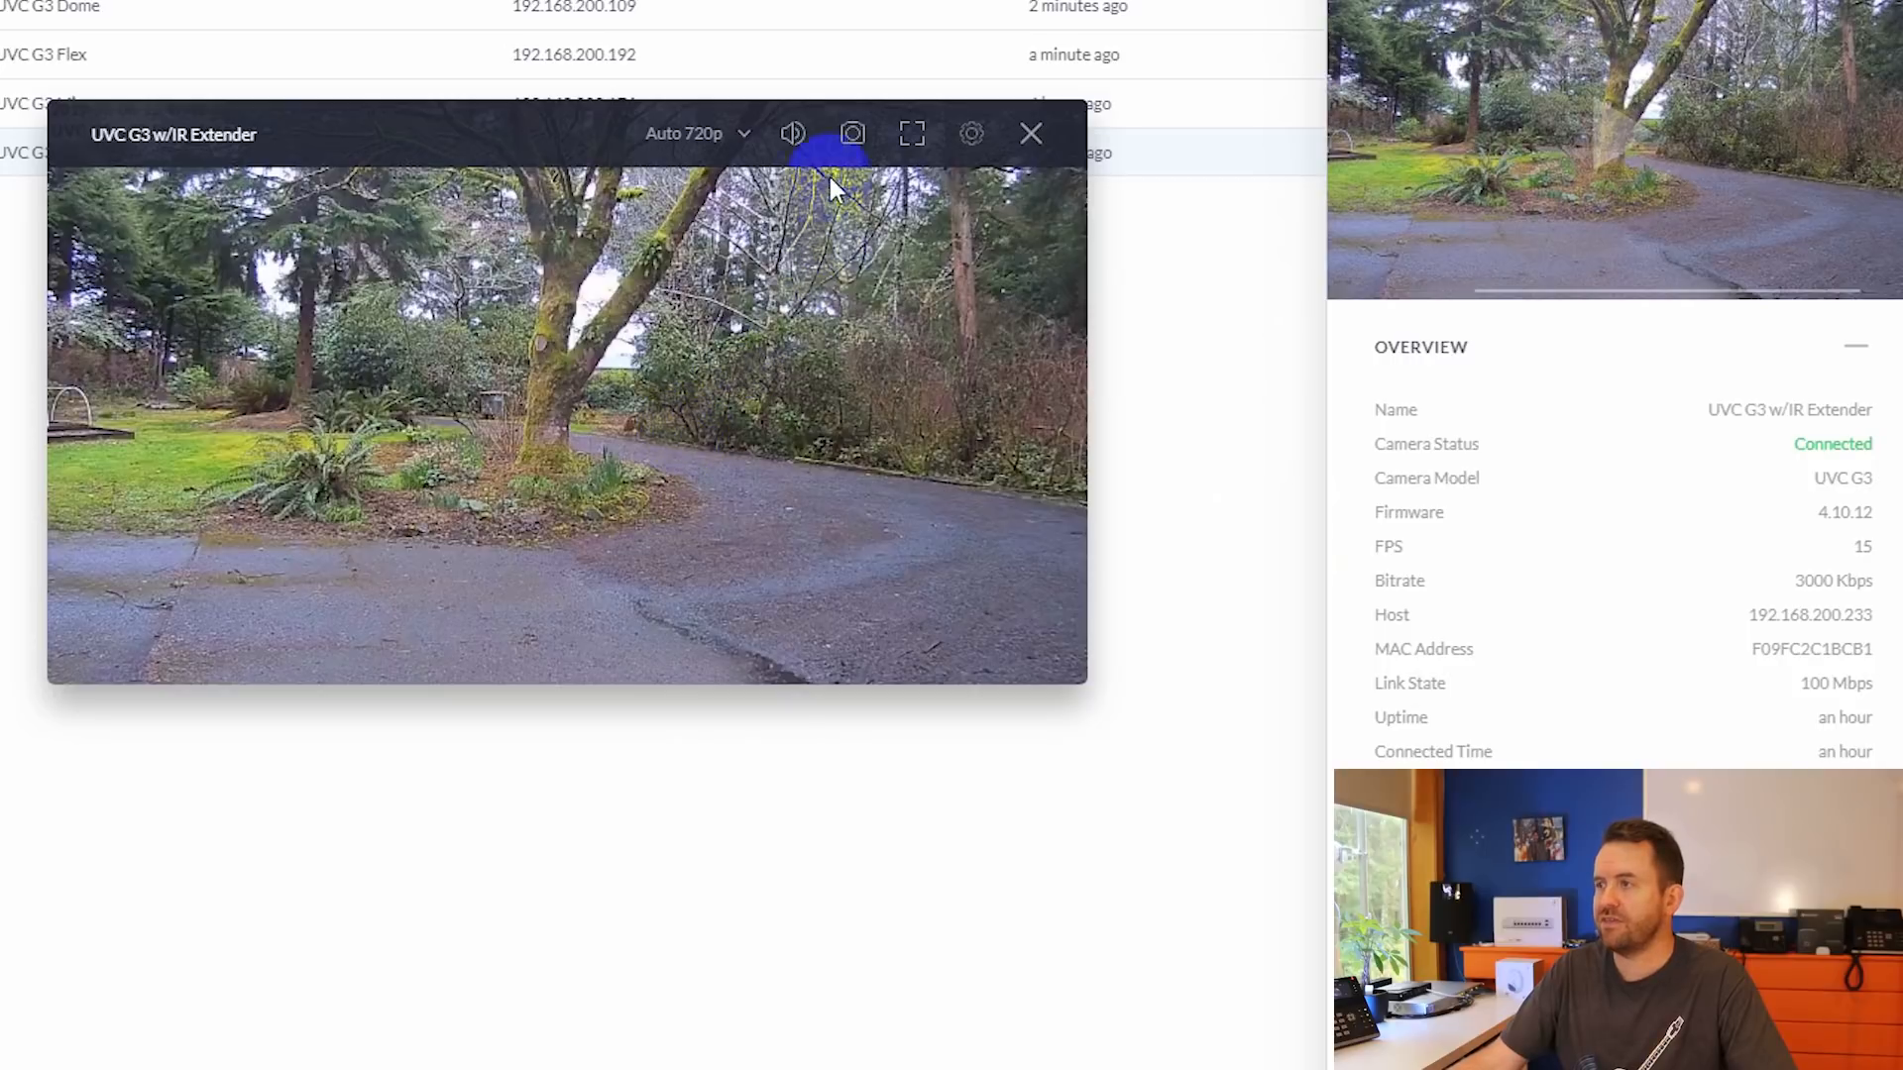
left_click(853, 137)
left_click(971, 134)
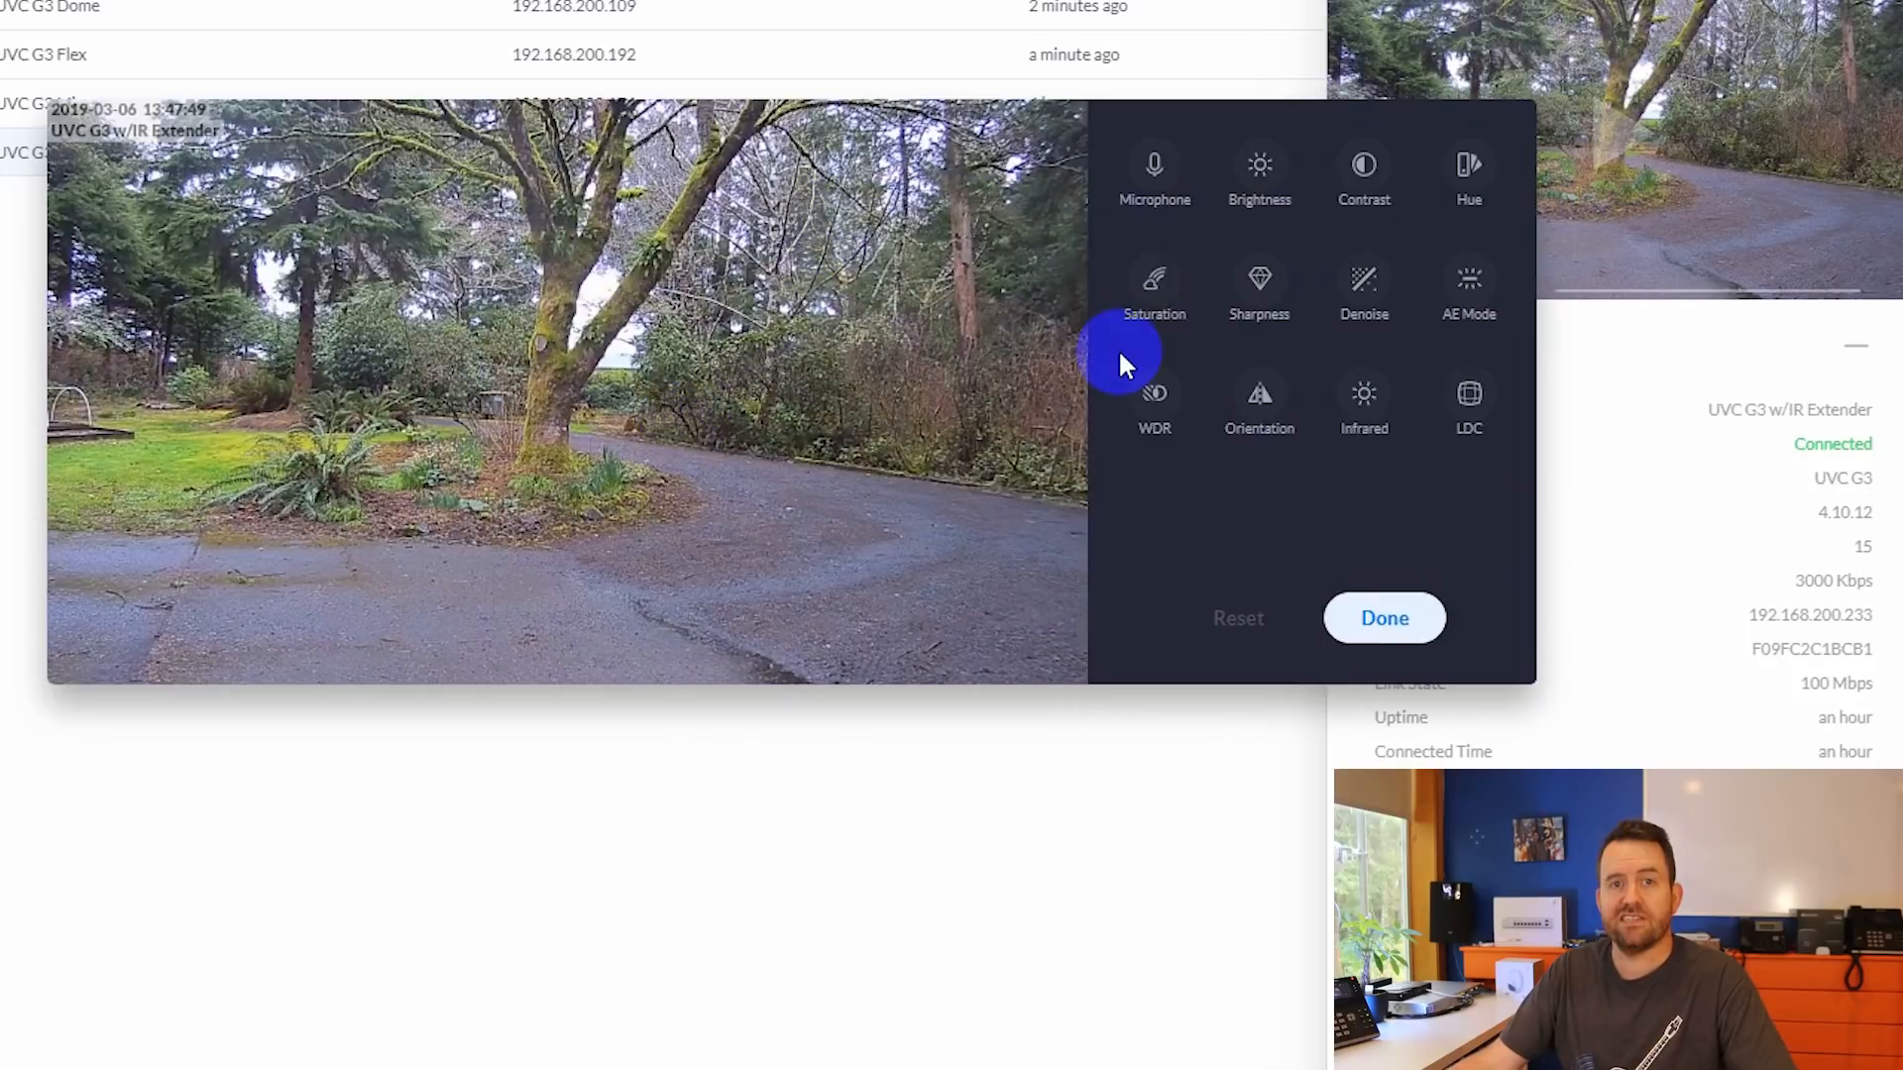
mouse_move(1074, 489)
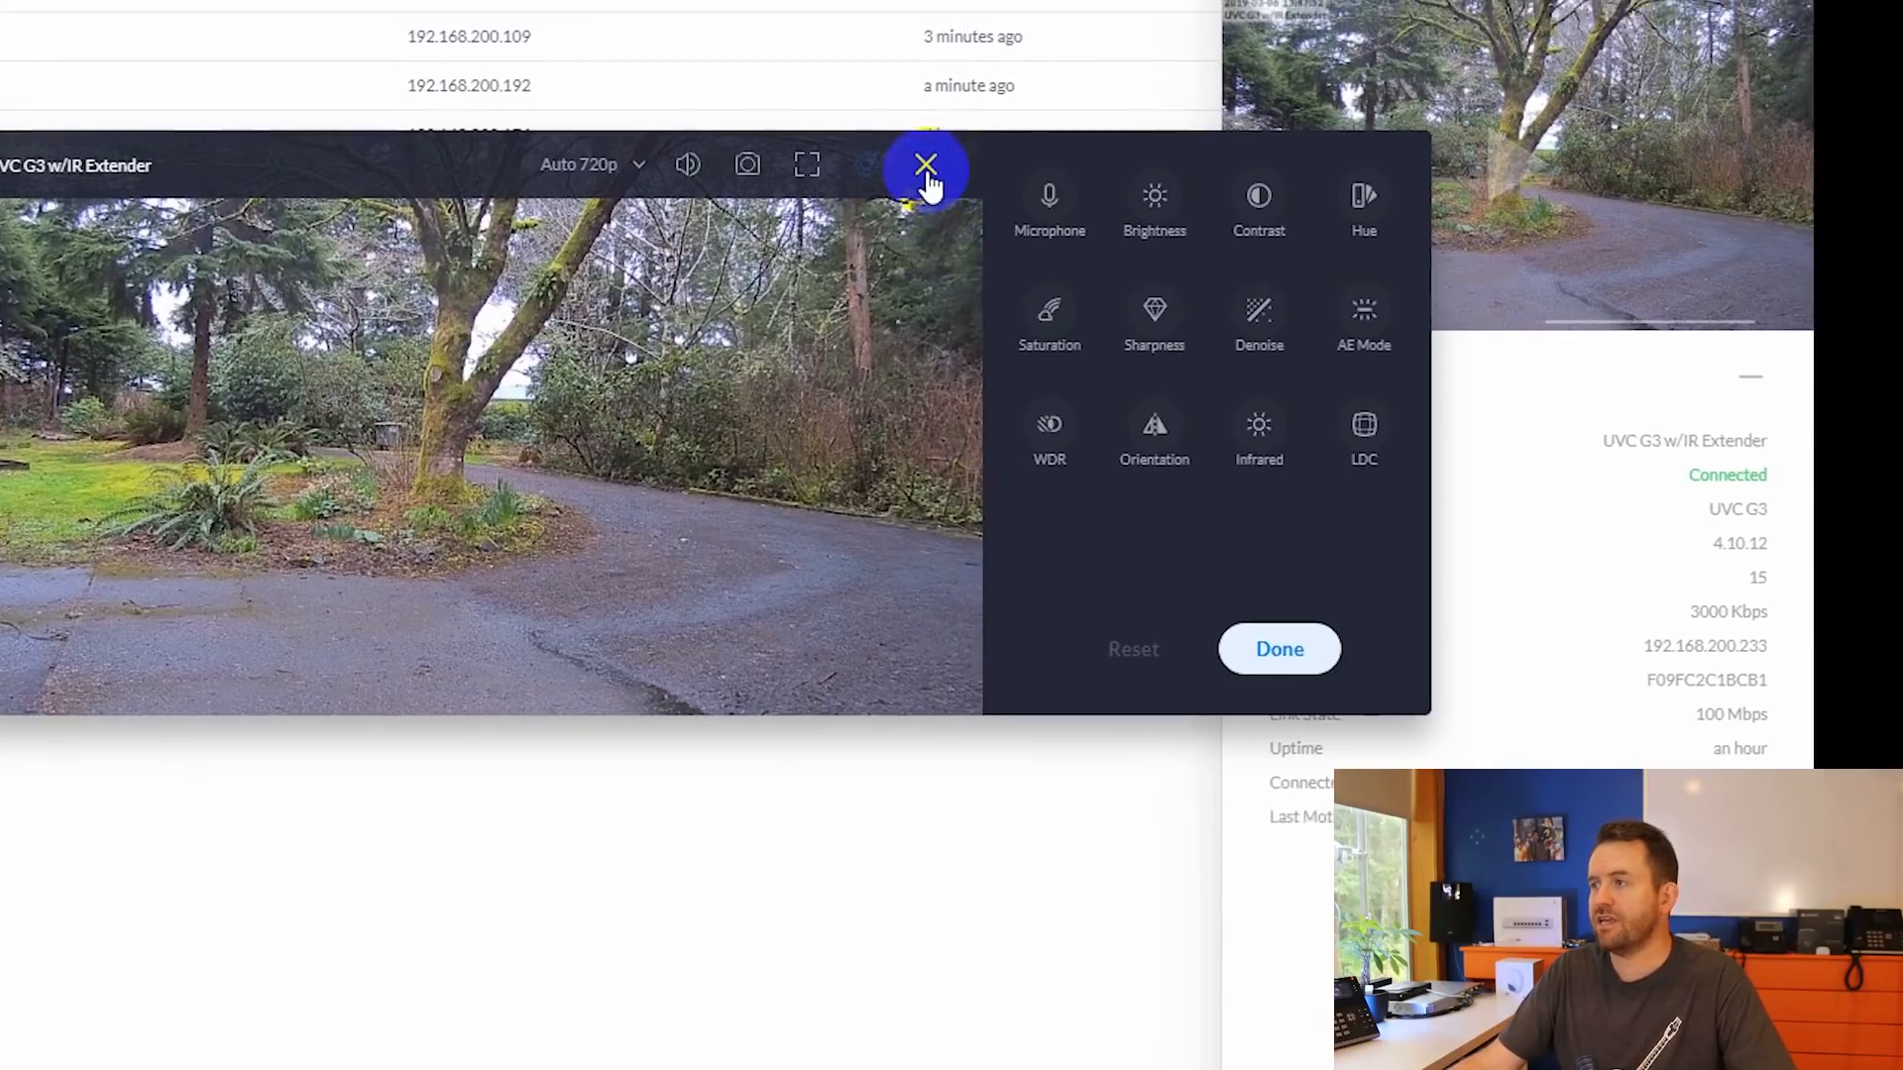
left_click(926, 168)
- Set the UVC G3 w/IR Extender's bitrate to 6000 Kbps and view its management and zone options
left_click(985, 99)
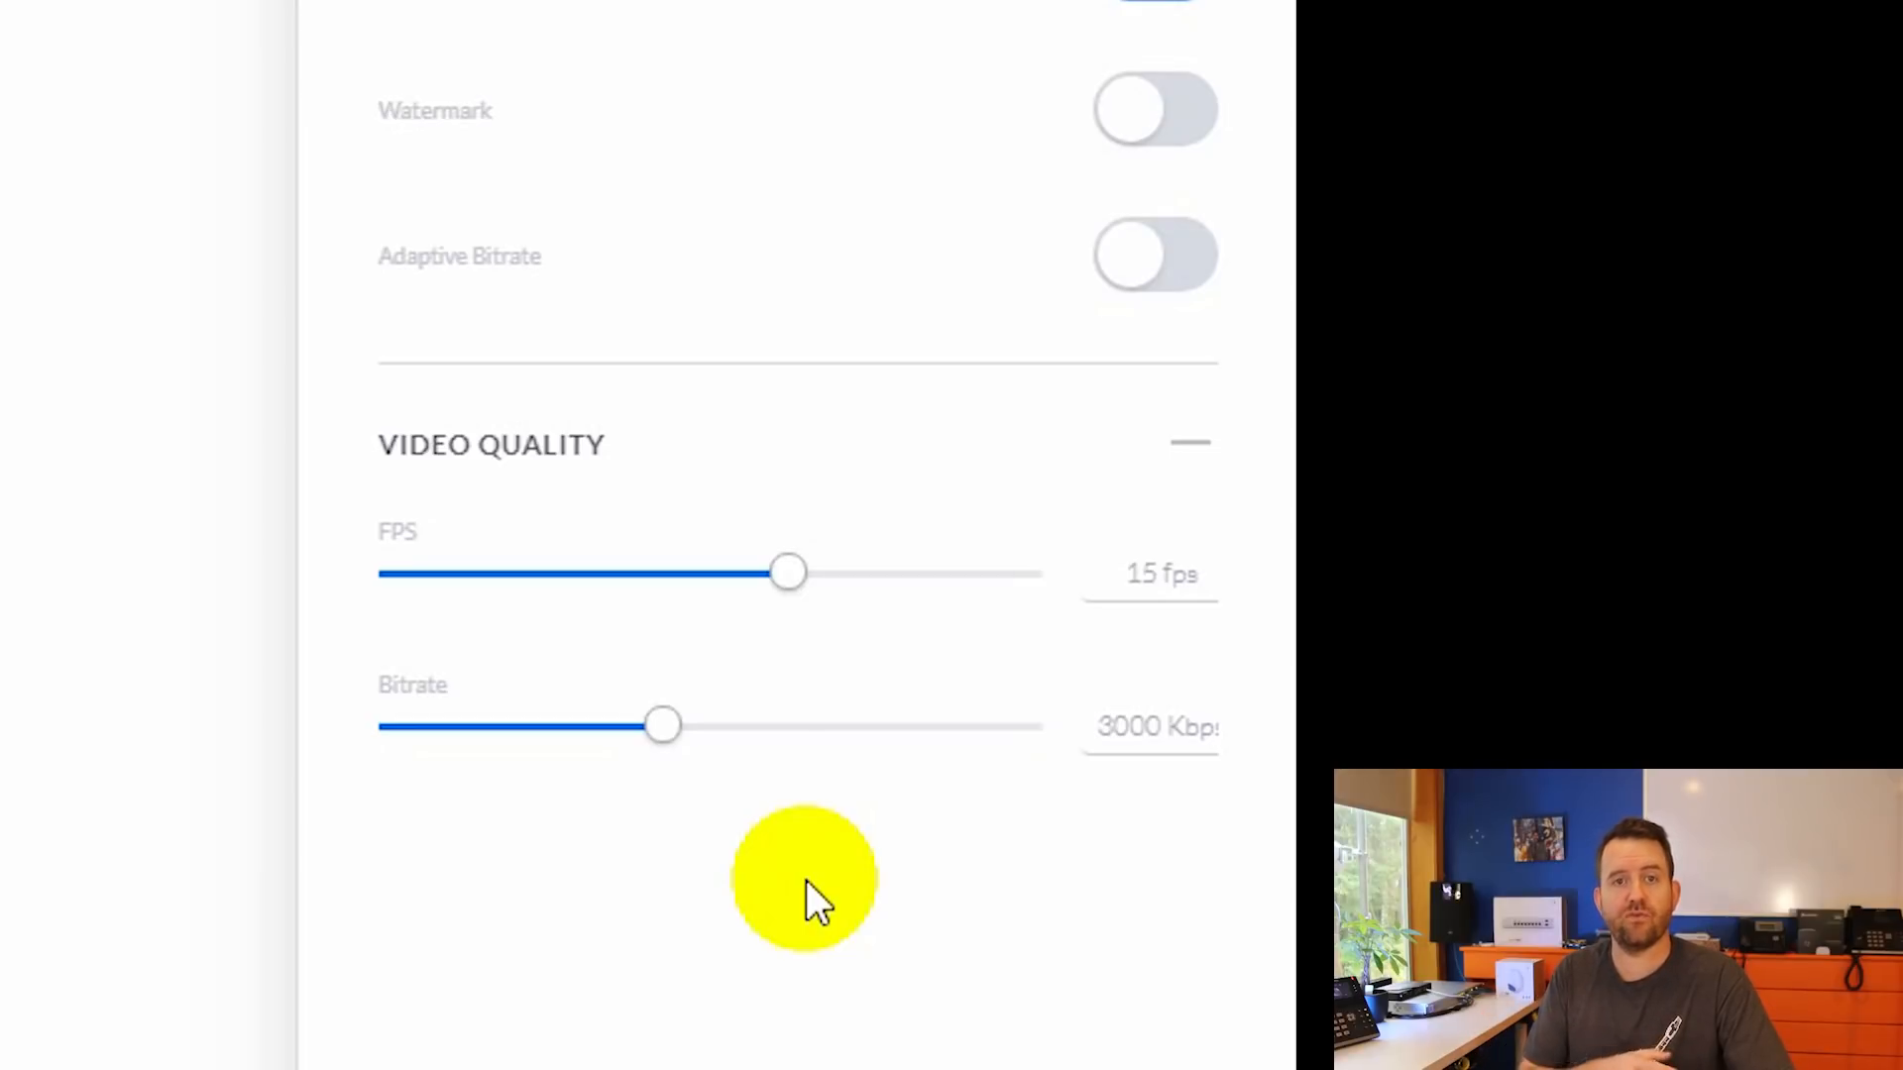
left_click_drag(656, 735, 1170, 768)
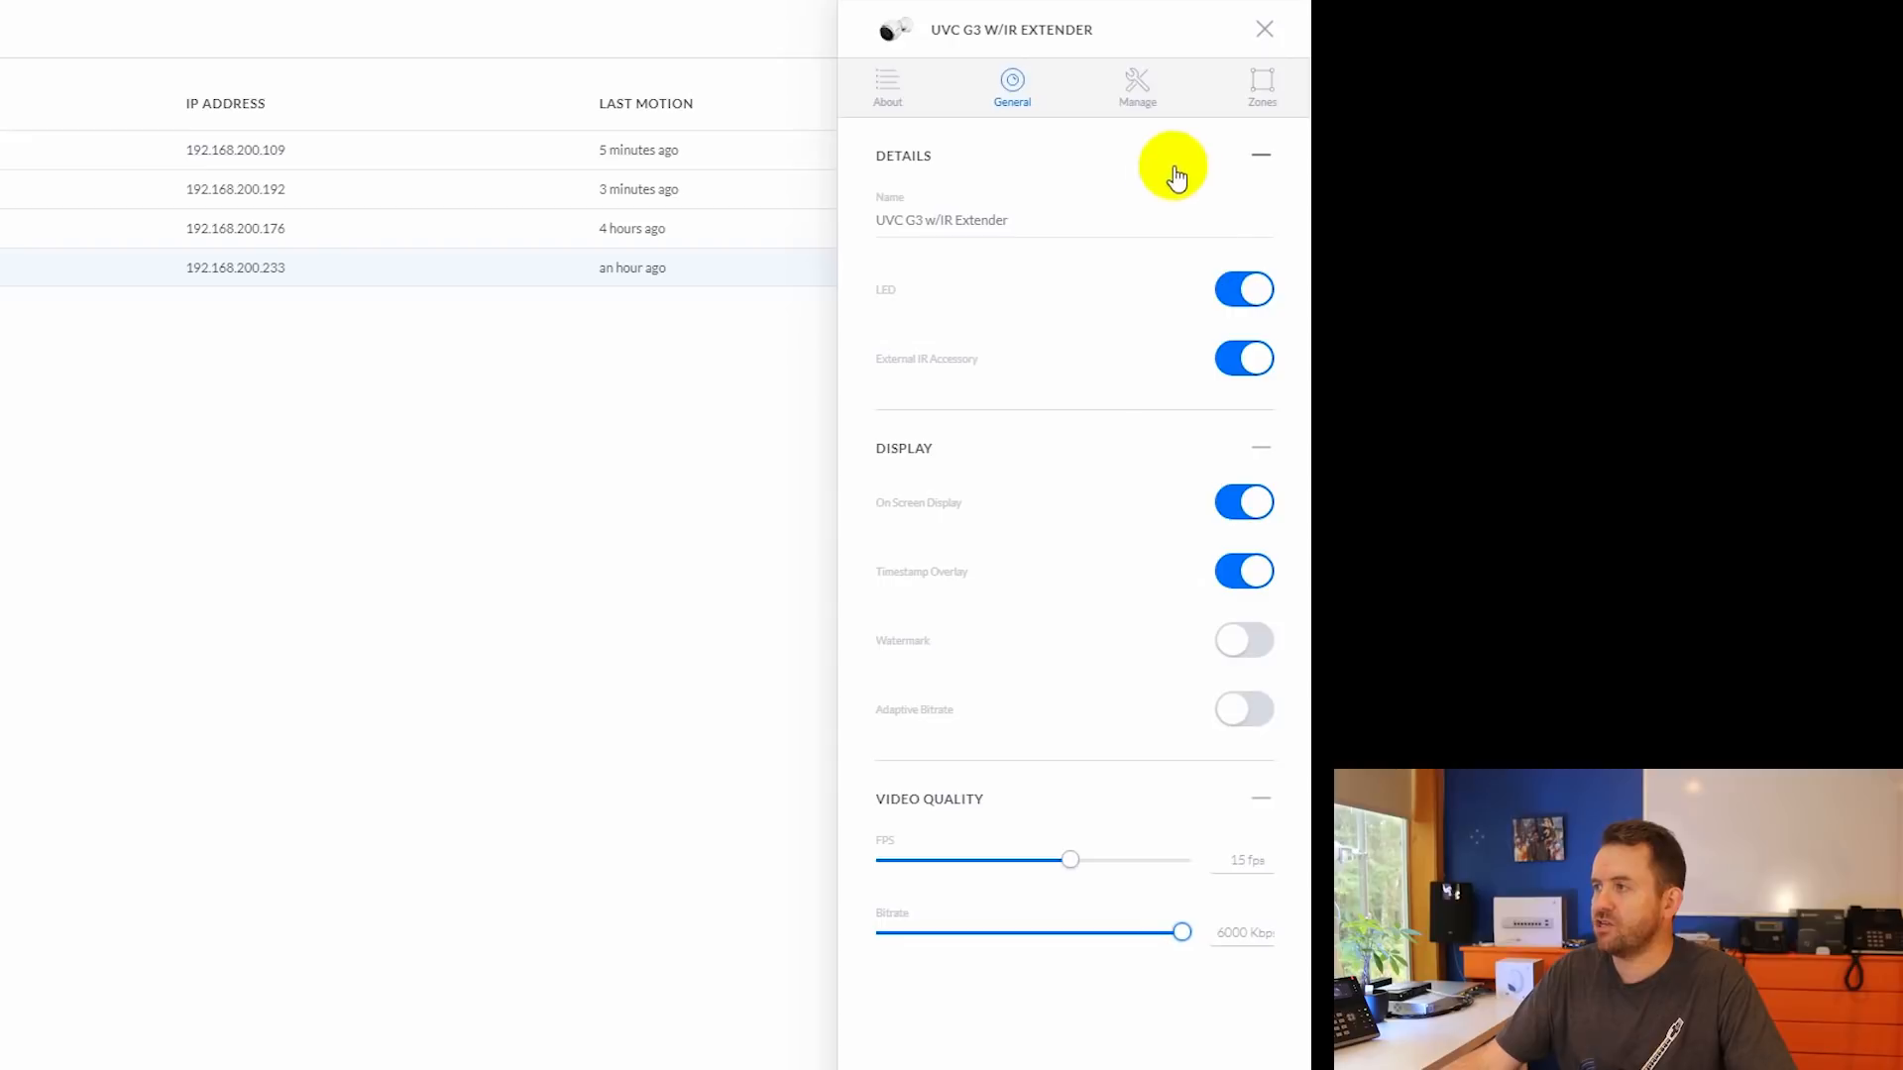
left_click(1140, 99)
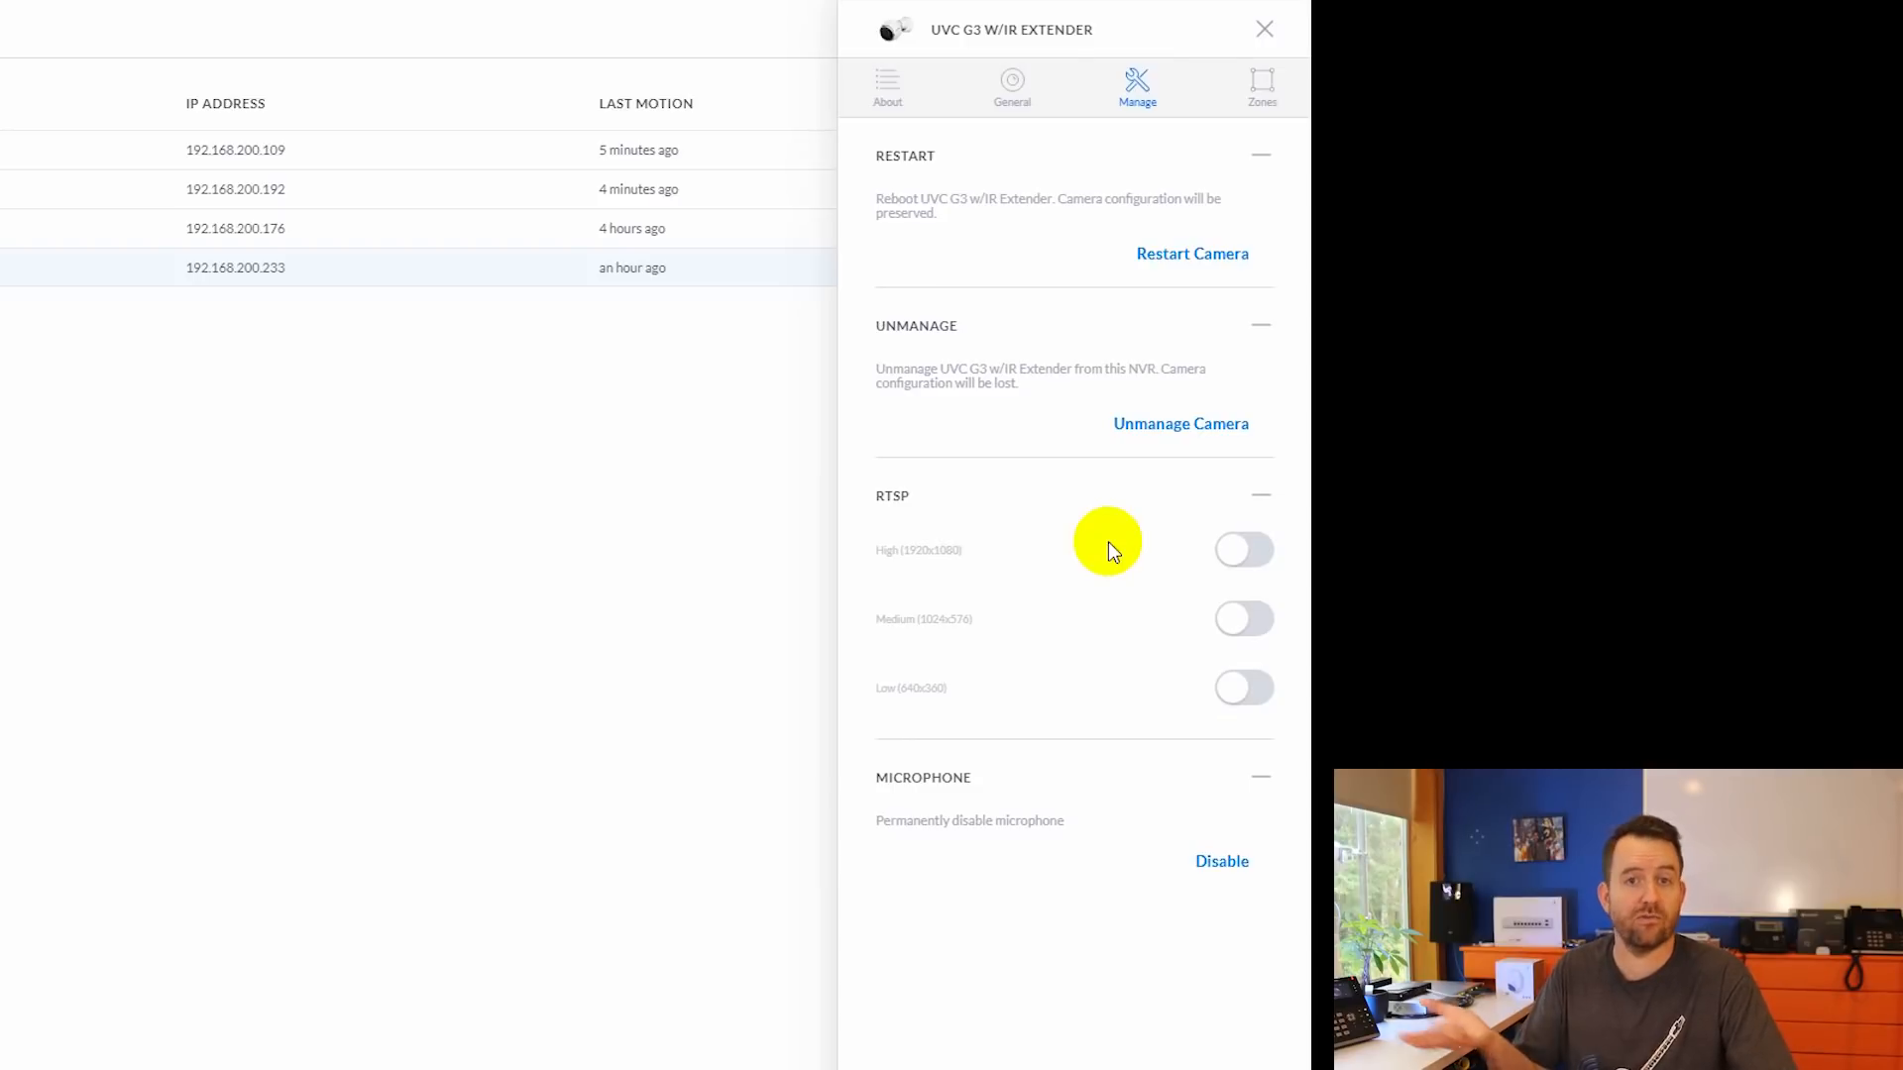
left_click(1258, 88)
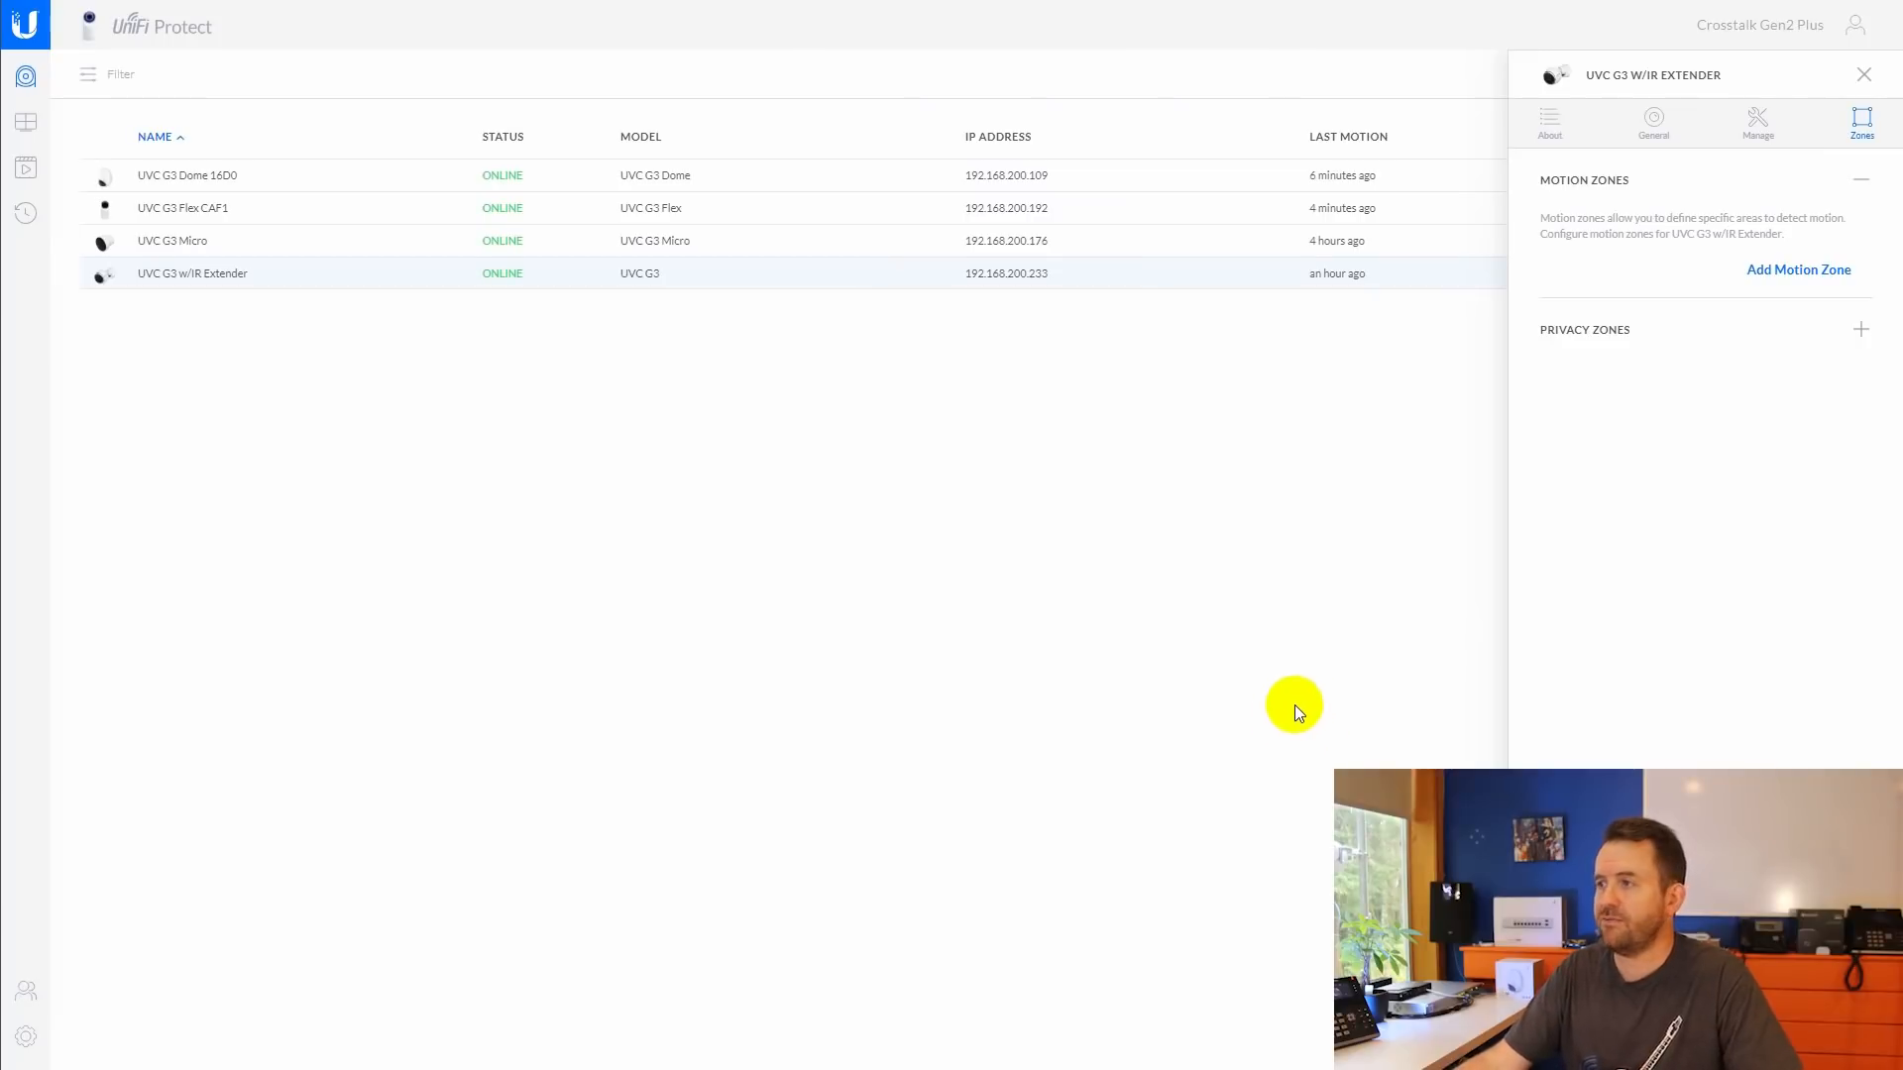
- Open the motion zone configuration for the UVC G3 Micro camera
left_click(185, 239)
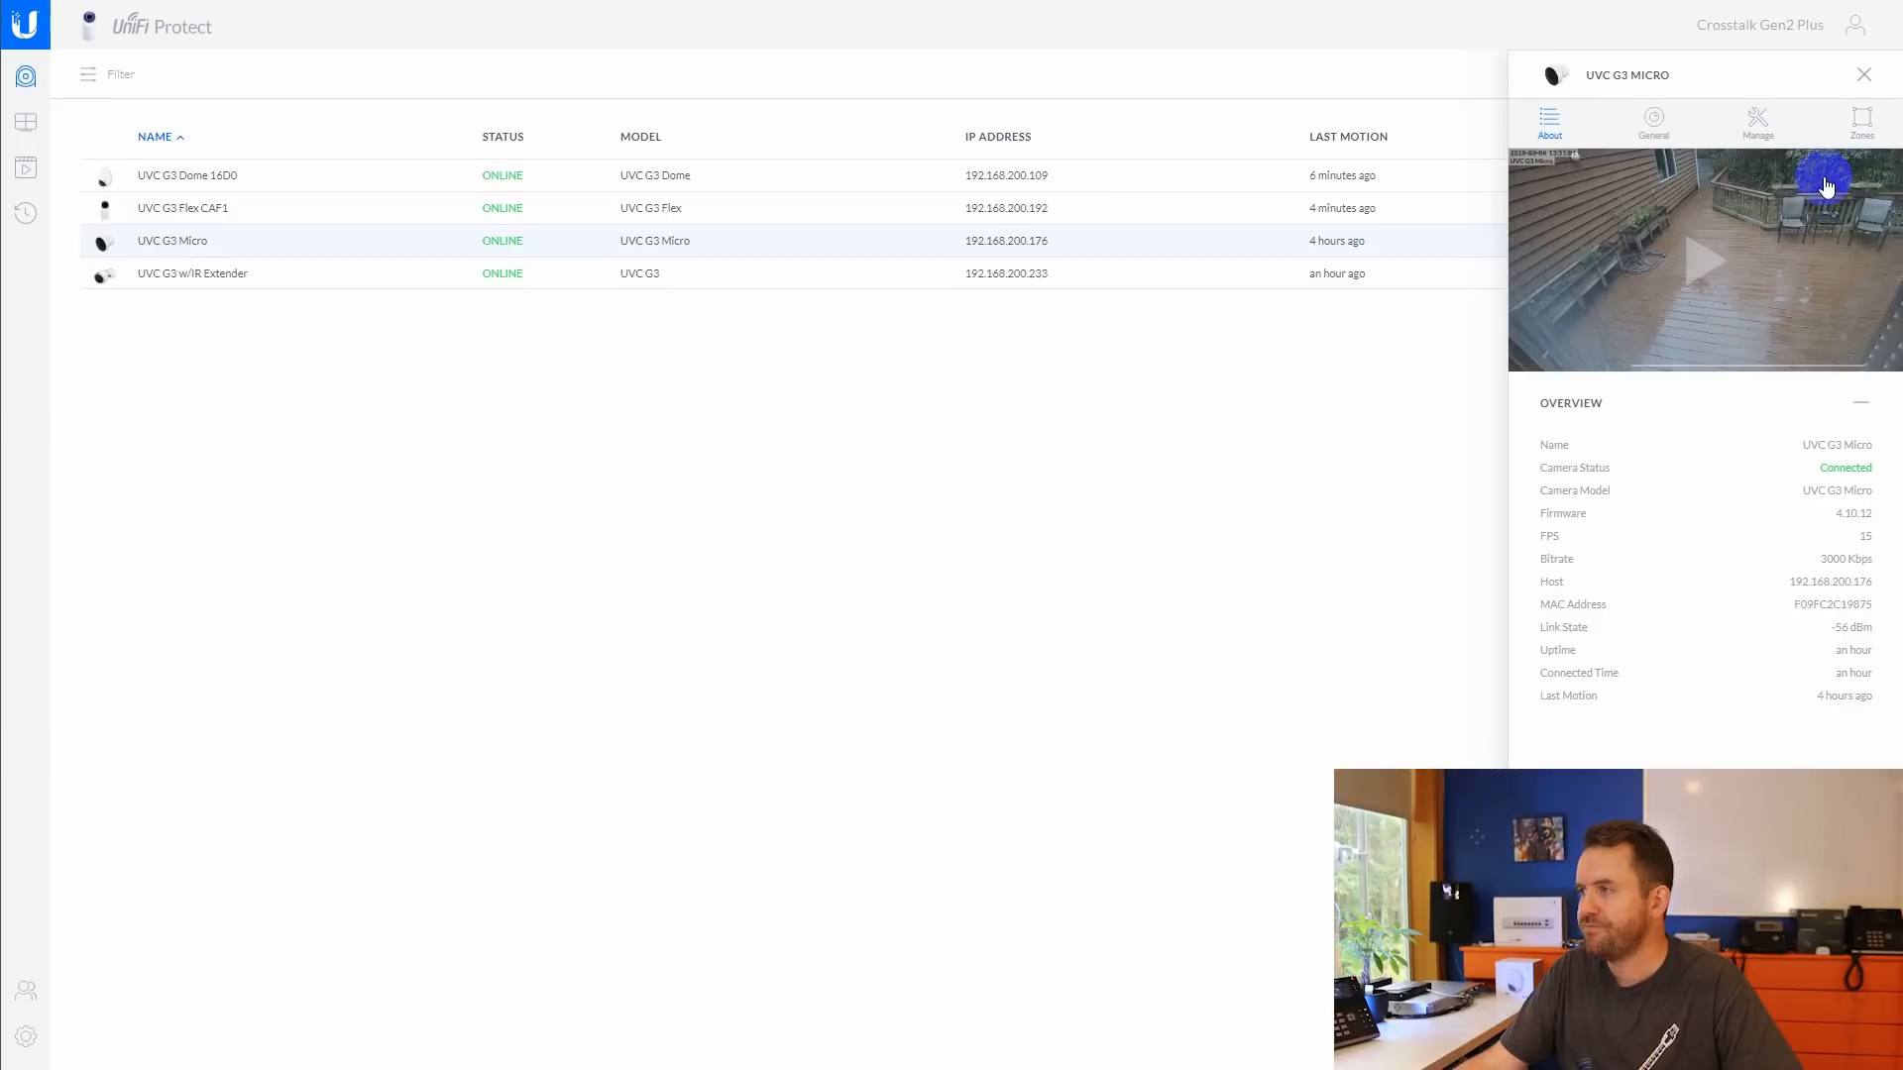
left_click(1860, 121)
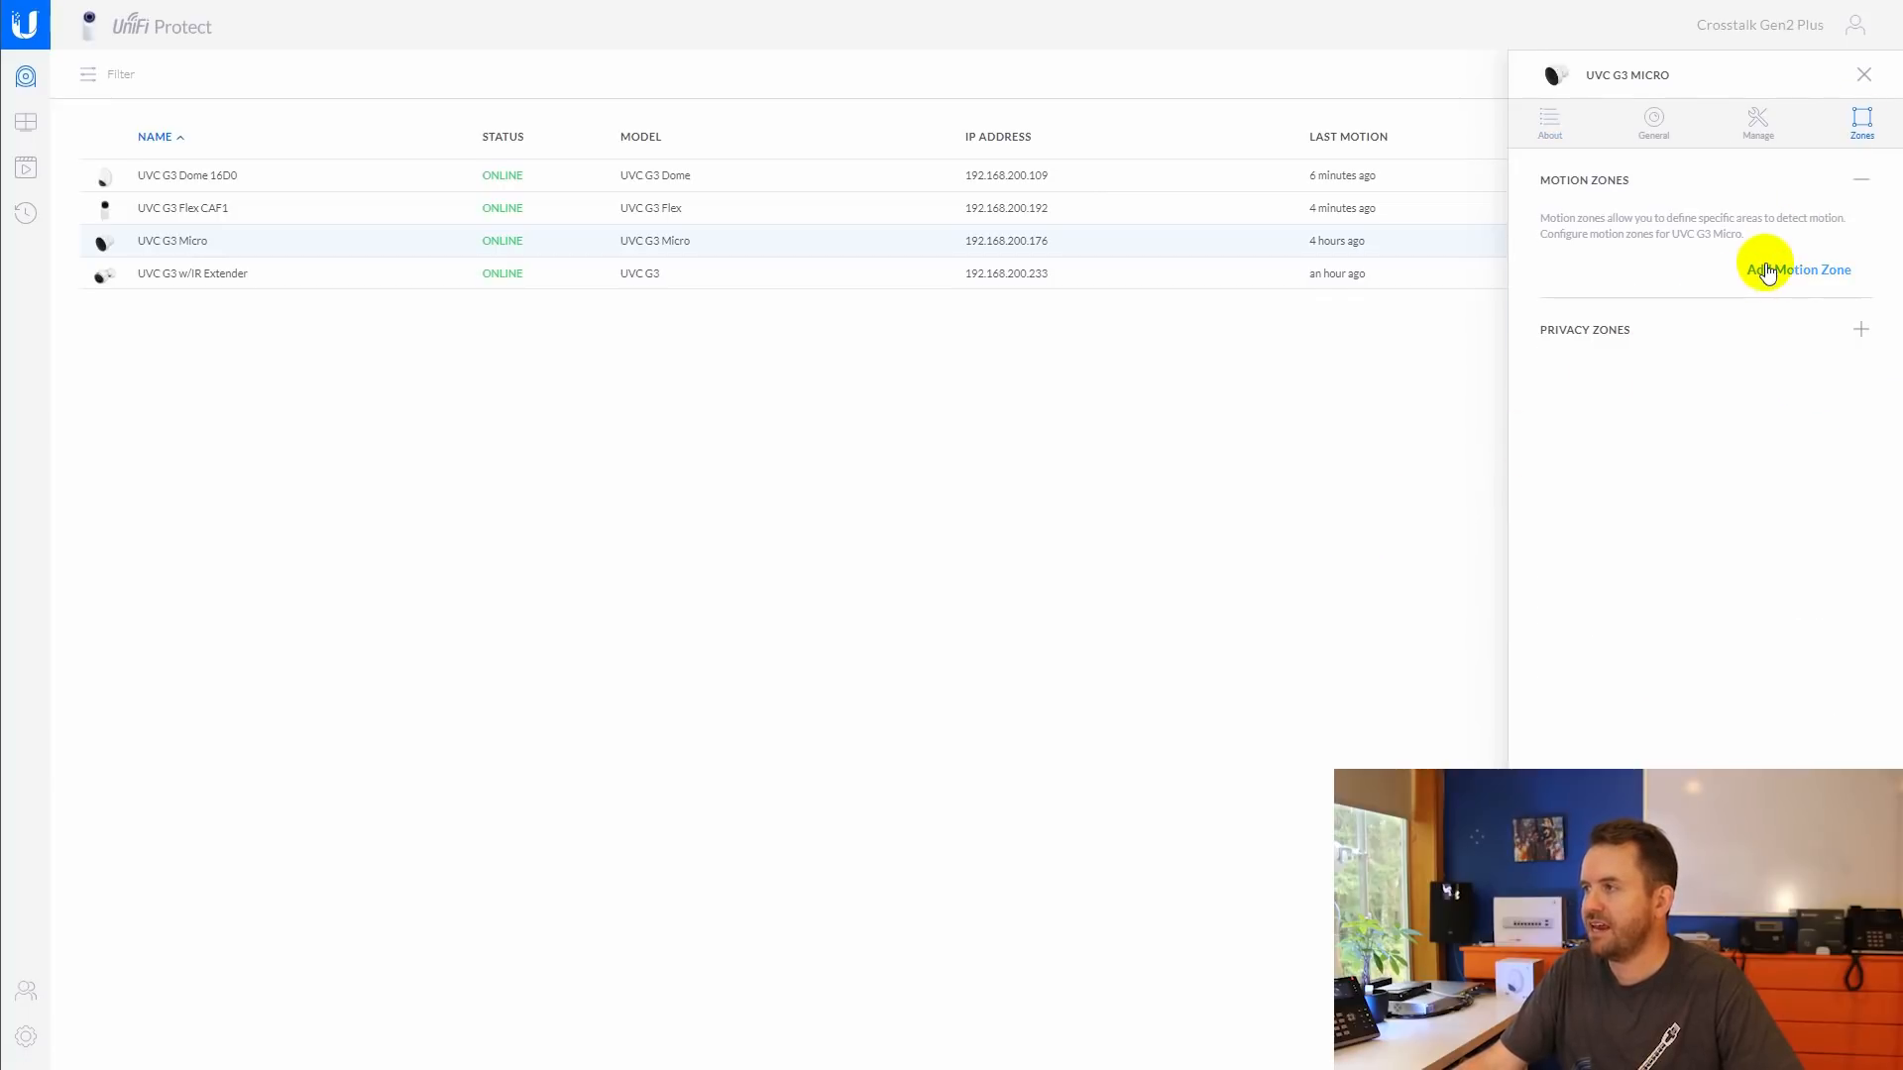
left_click(1767, 272)
left_click_drag(1034, 277, 639, 312)
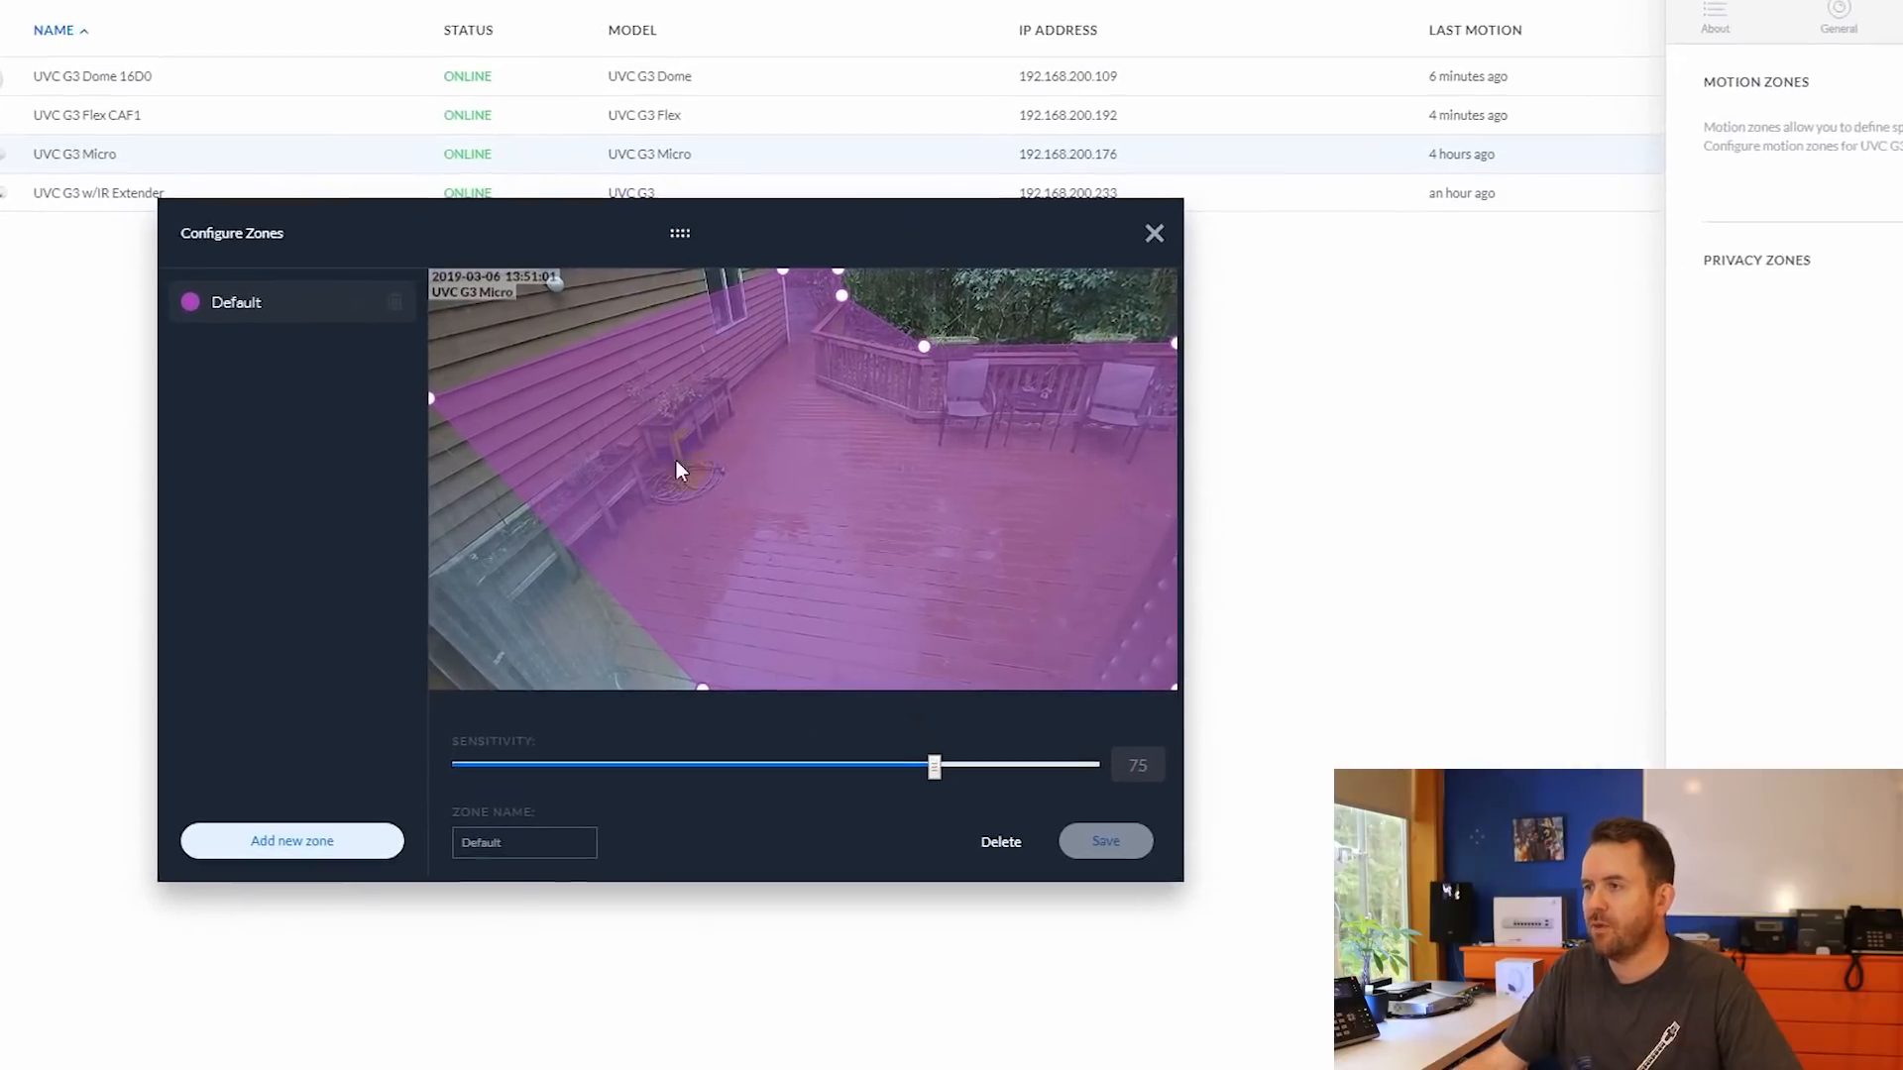
- Reshape the Default motion zone by pulling its corner off the house wall inward and lowering its corner onto the start of the railing
left_click(433, 401)
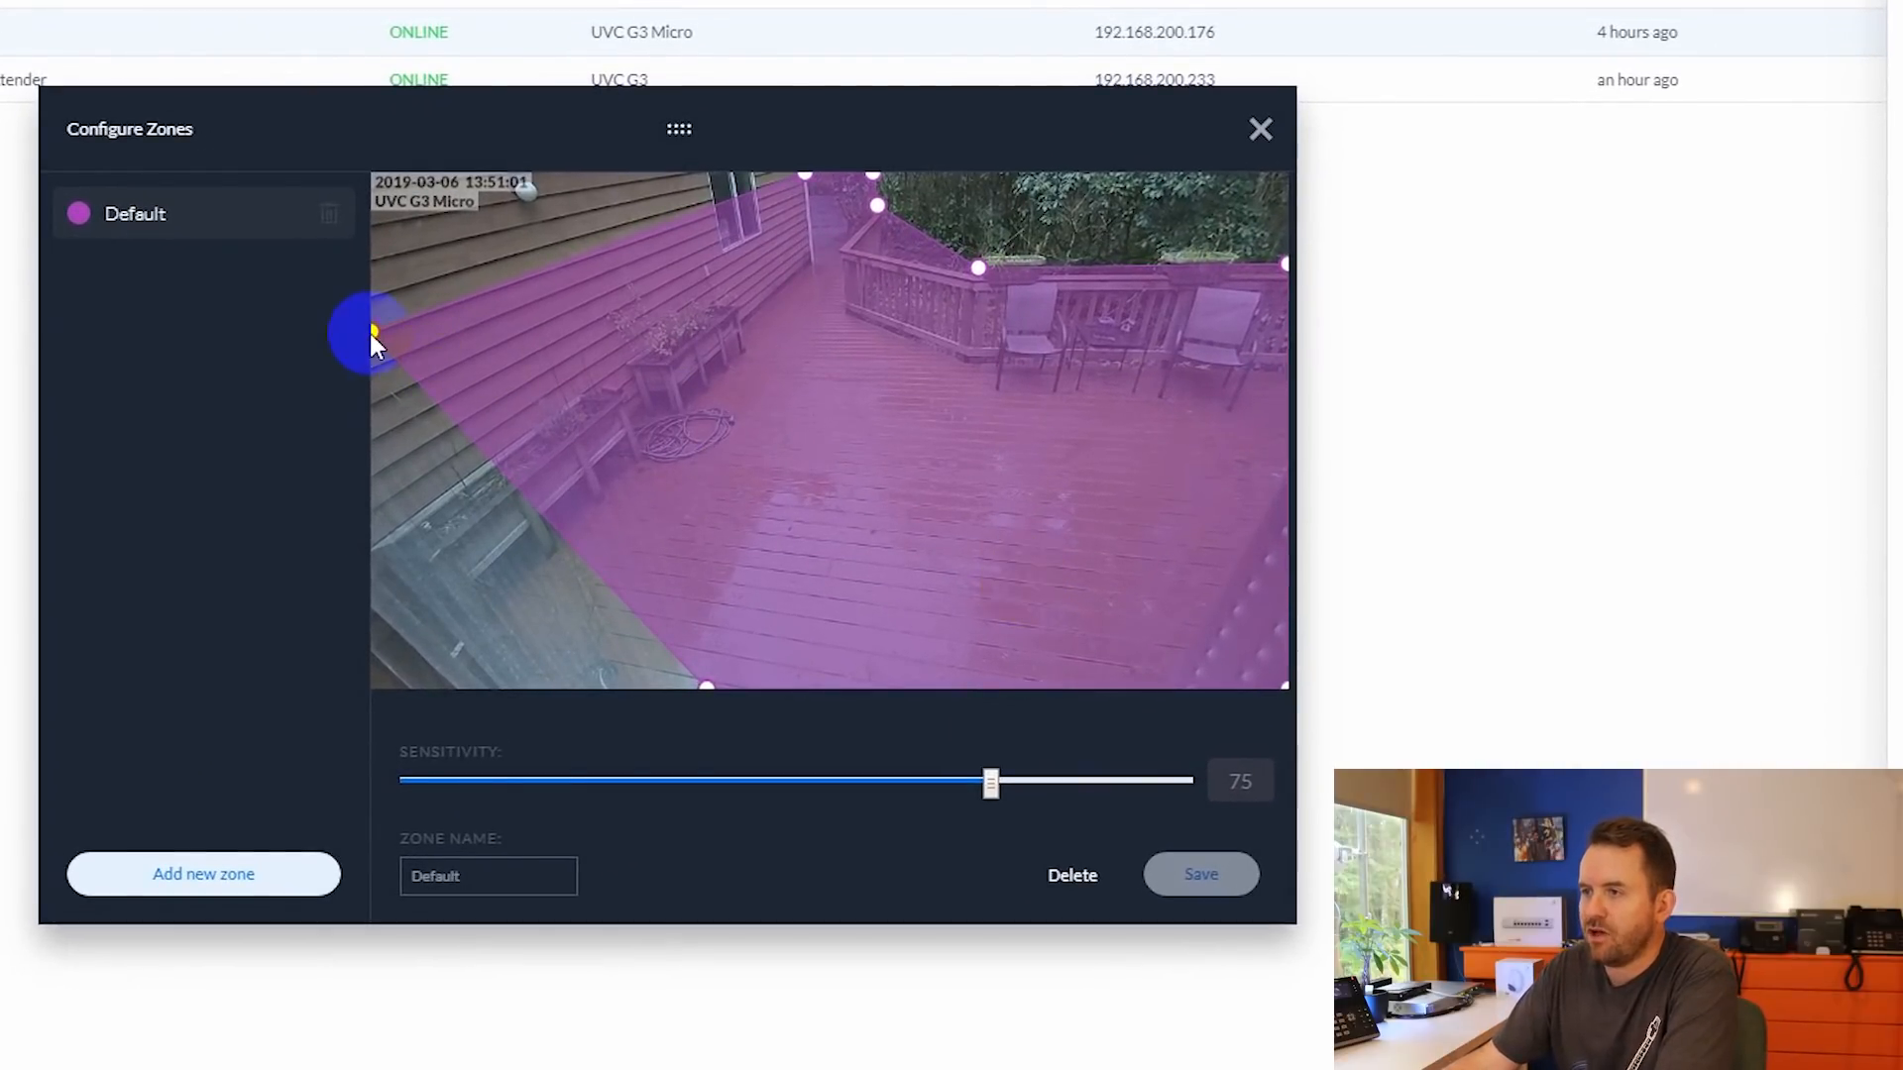
left_click_drag(375, 340, 583, 362)
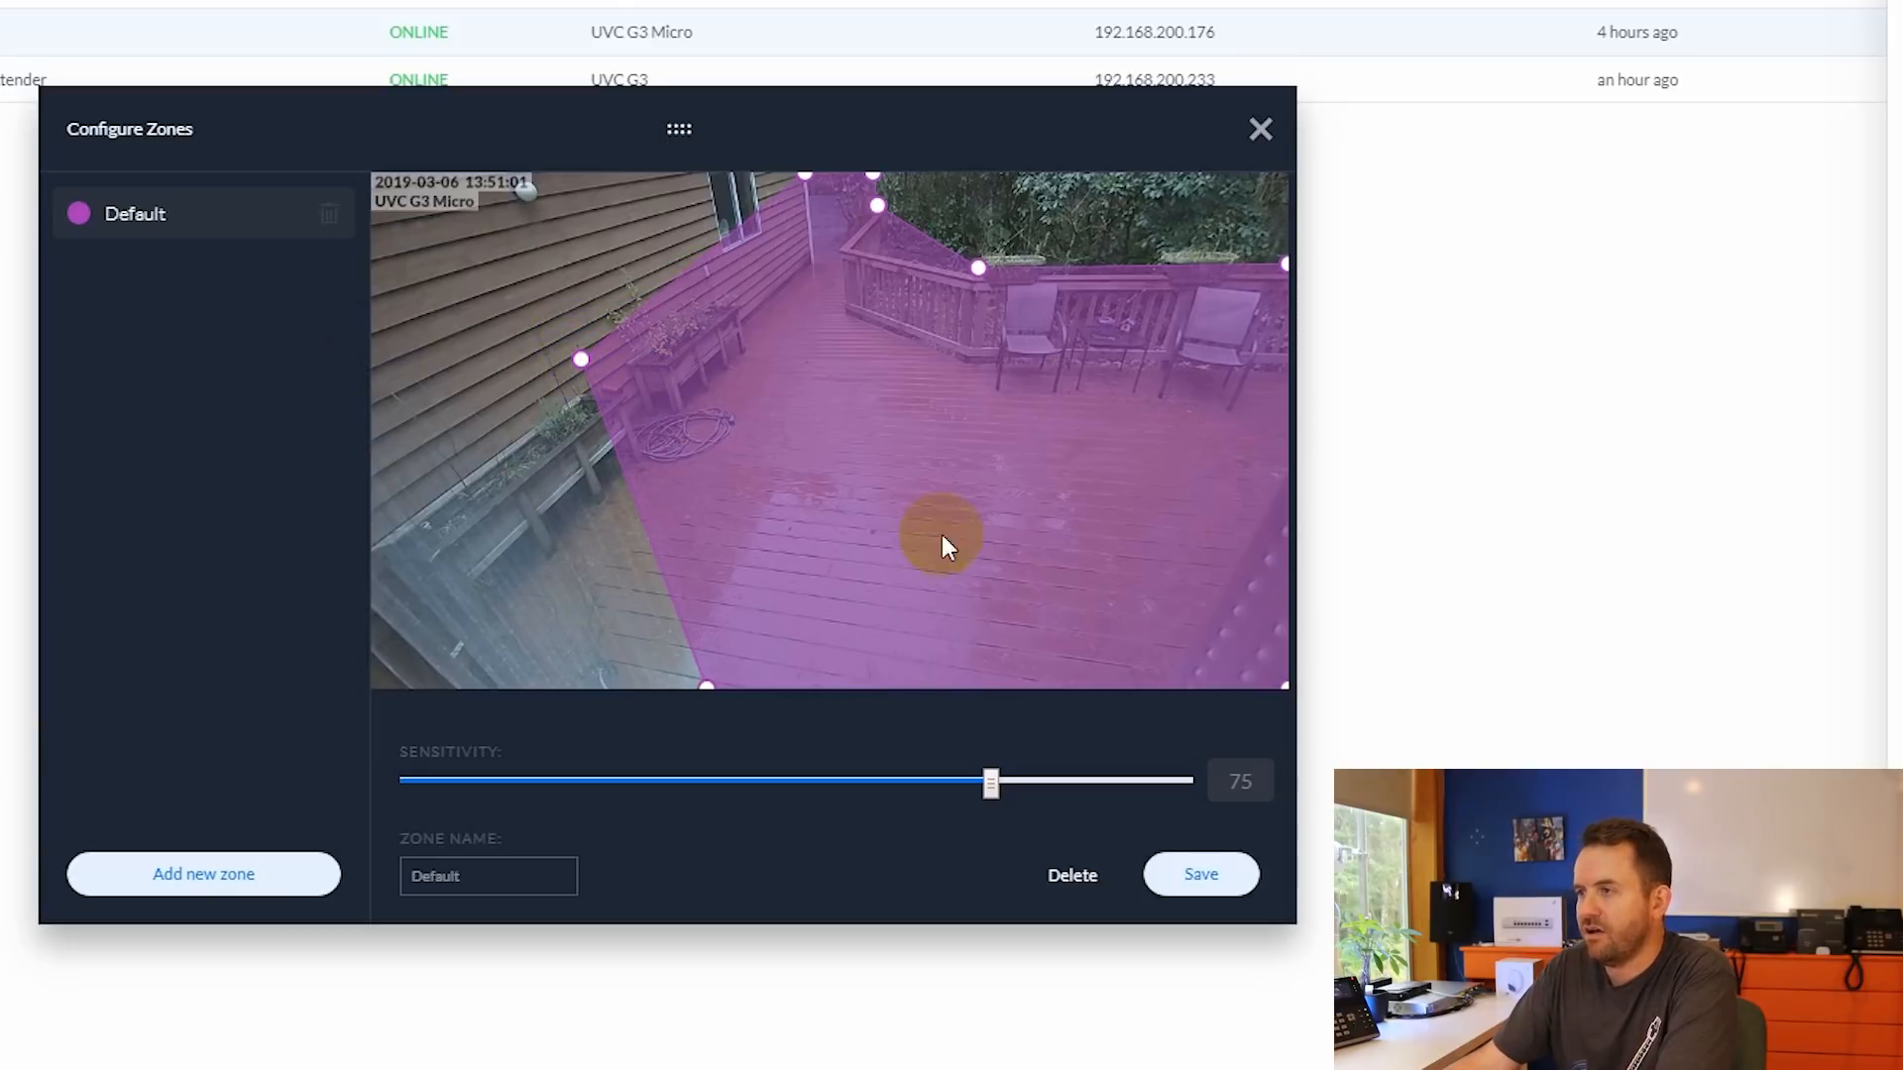
left_click(958, 682)
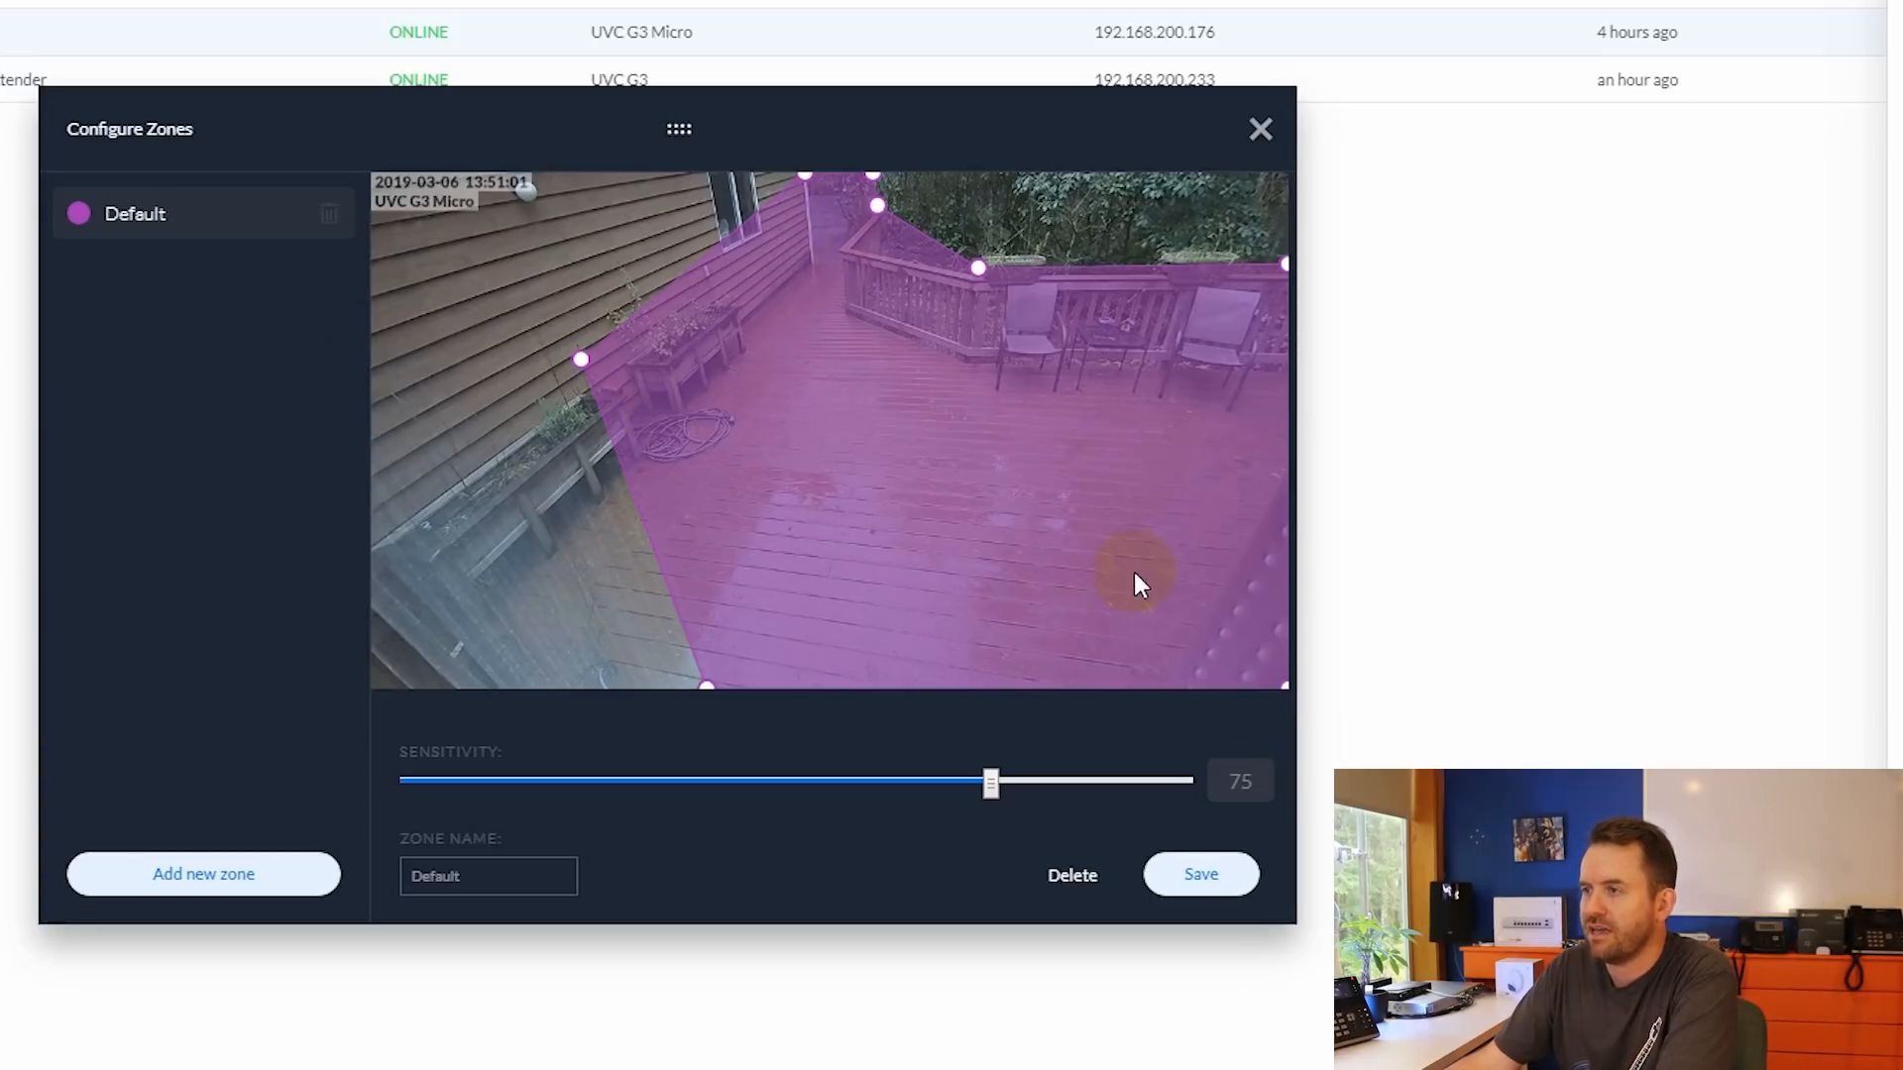
left_click(1121, 210)
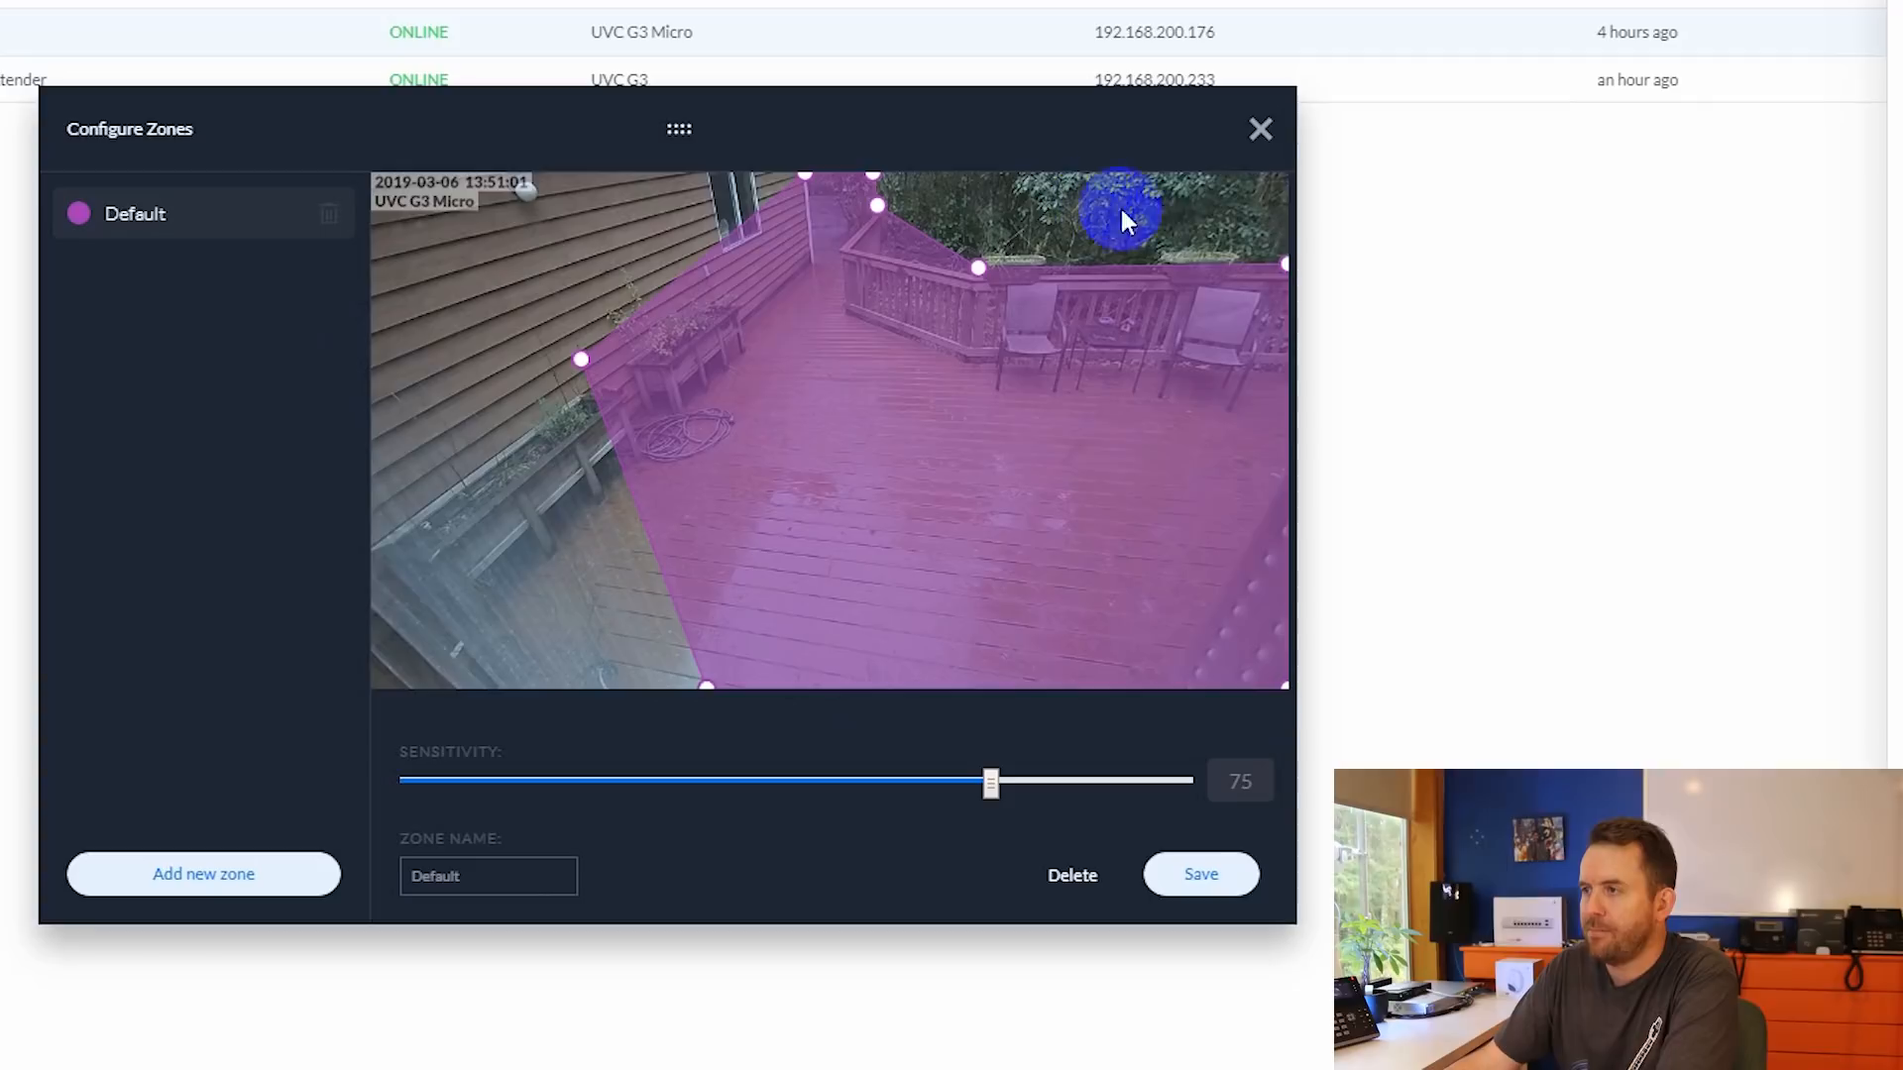
left_click_drag(878, 218, 847, 262)
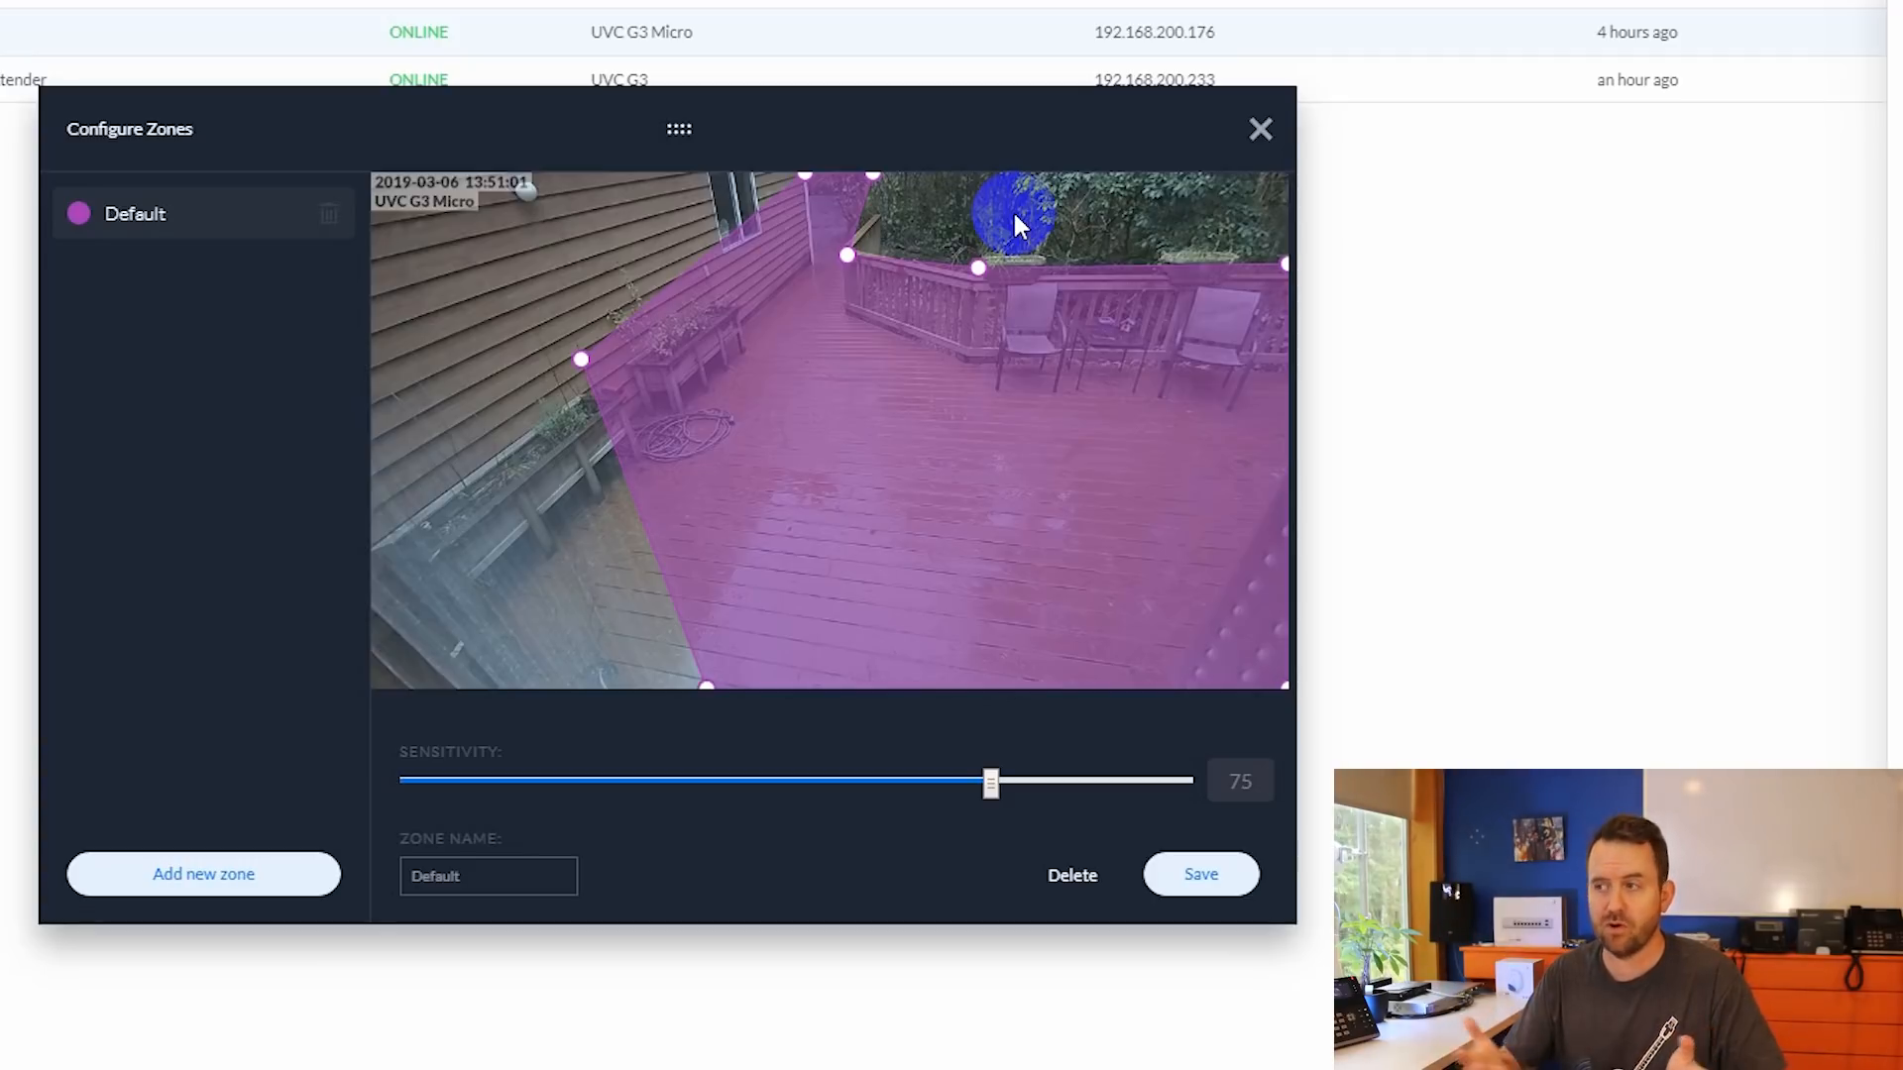
left_click(807, 179)
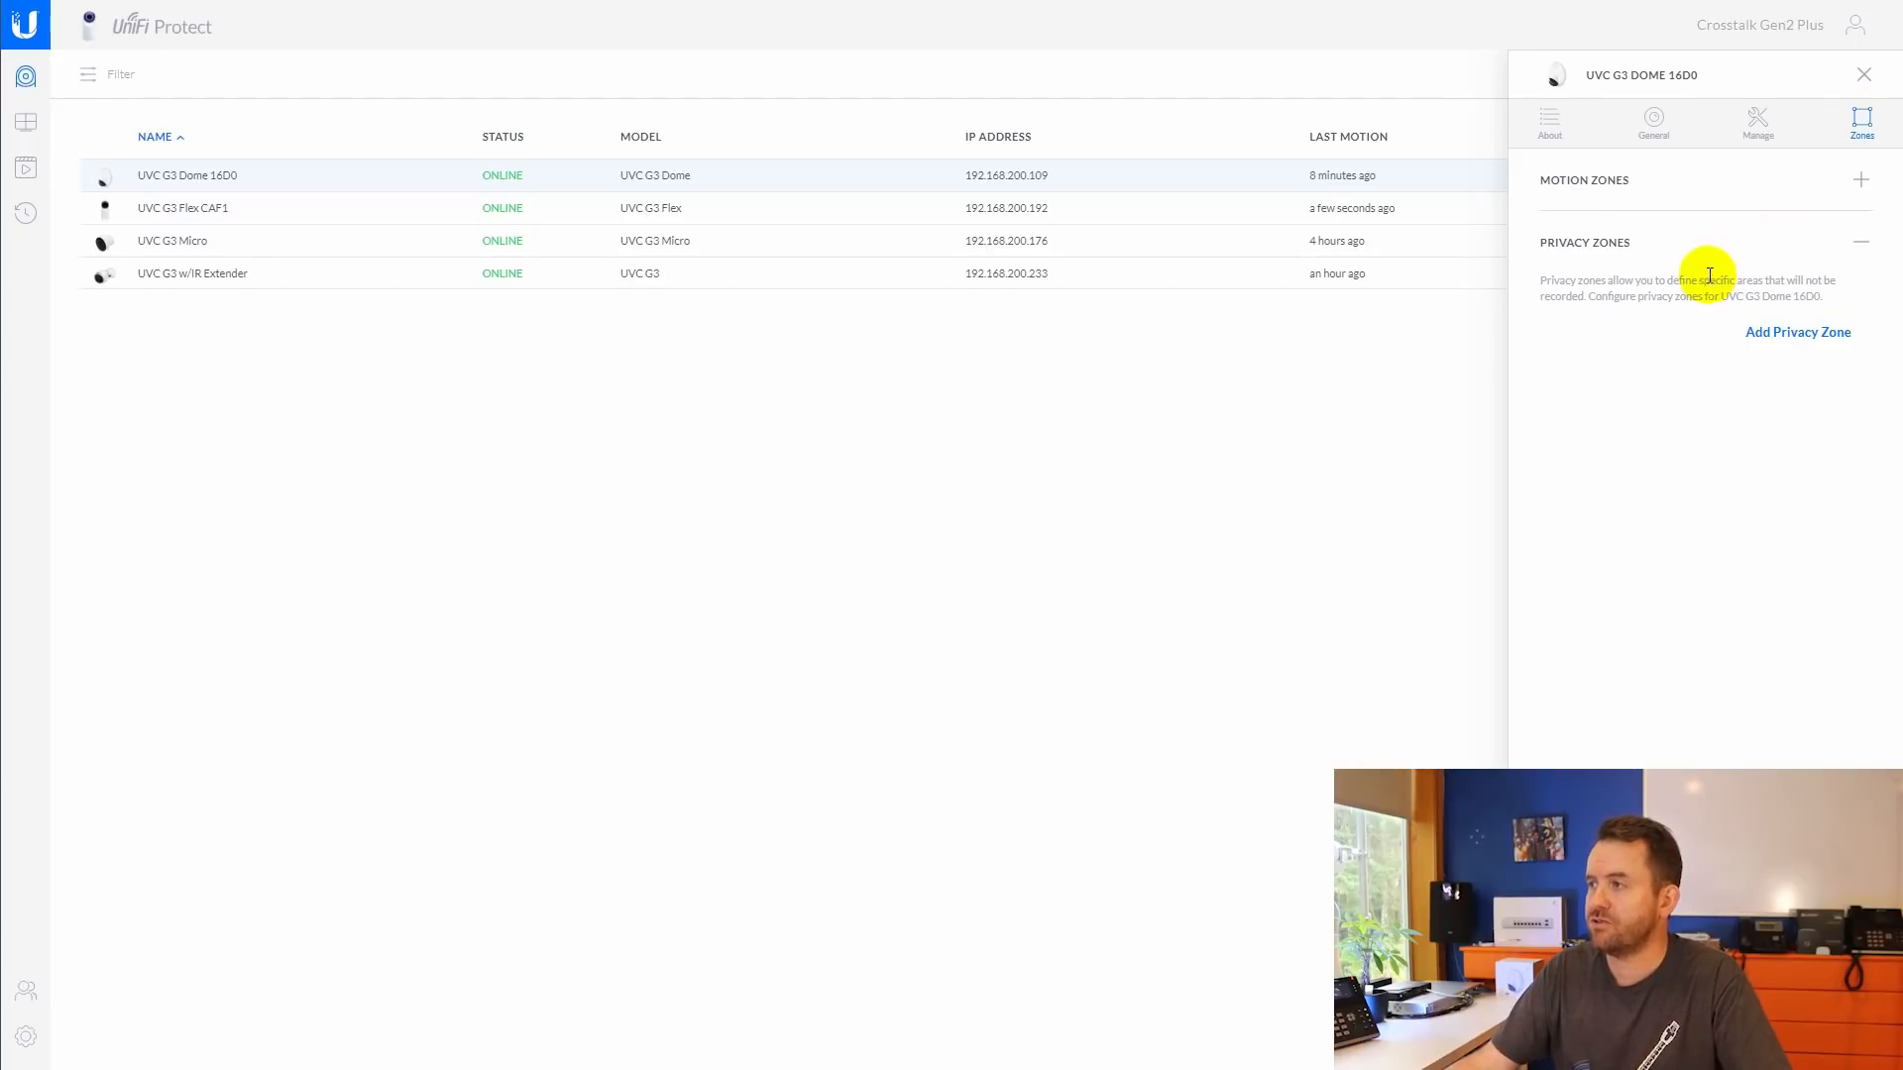
- Start a new privacy zone for the UVC G3 Dome 16D0 camera
left_click(1792, 333)
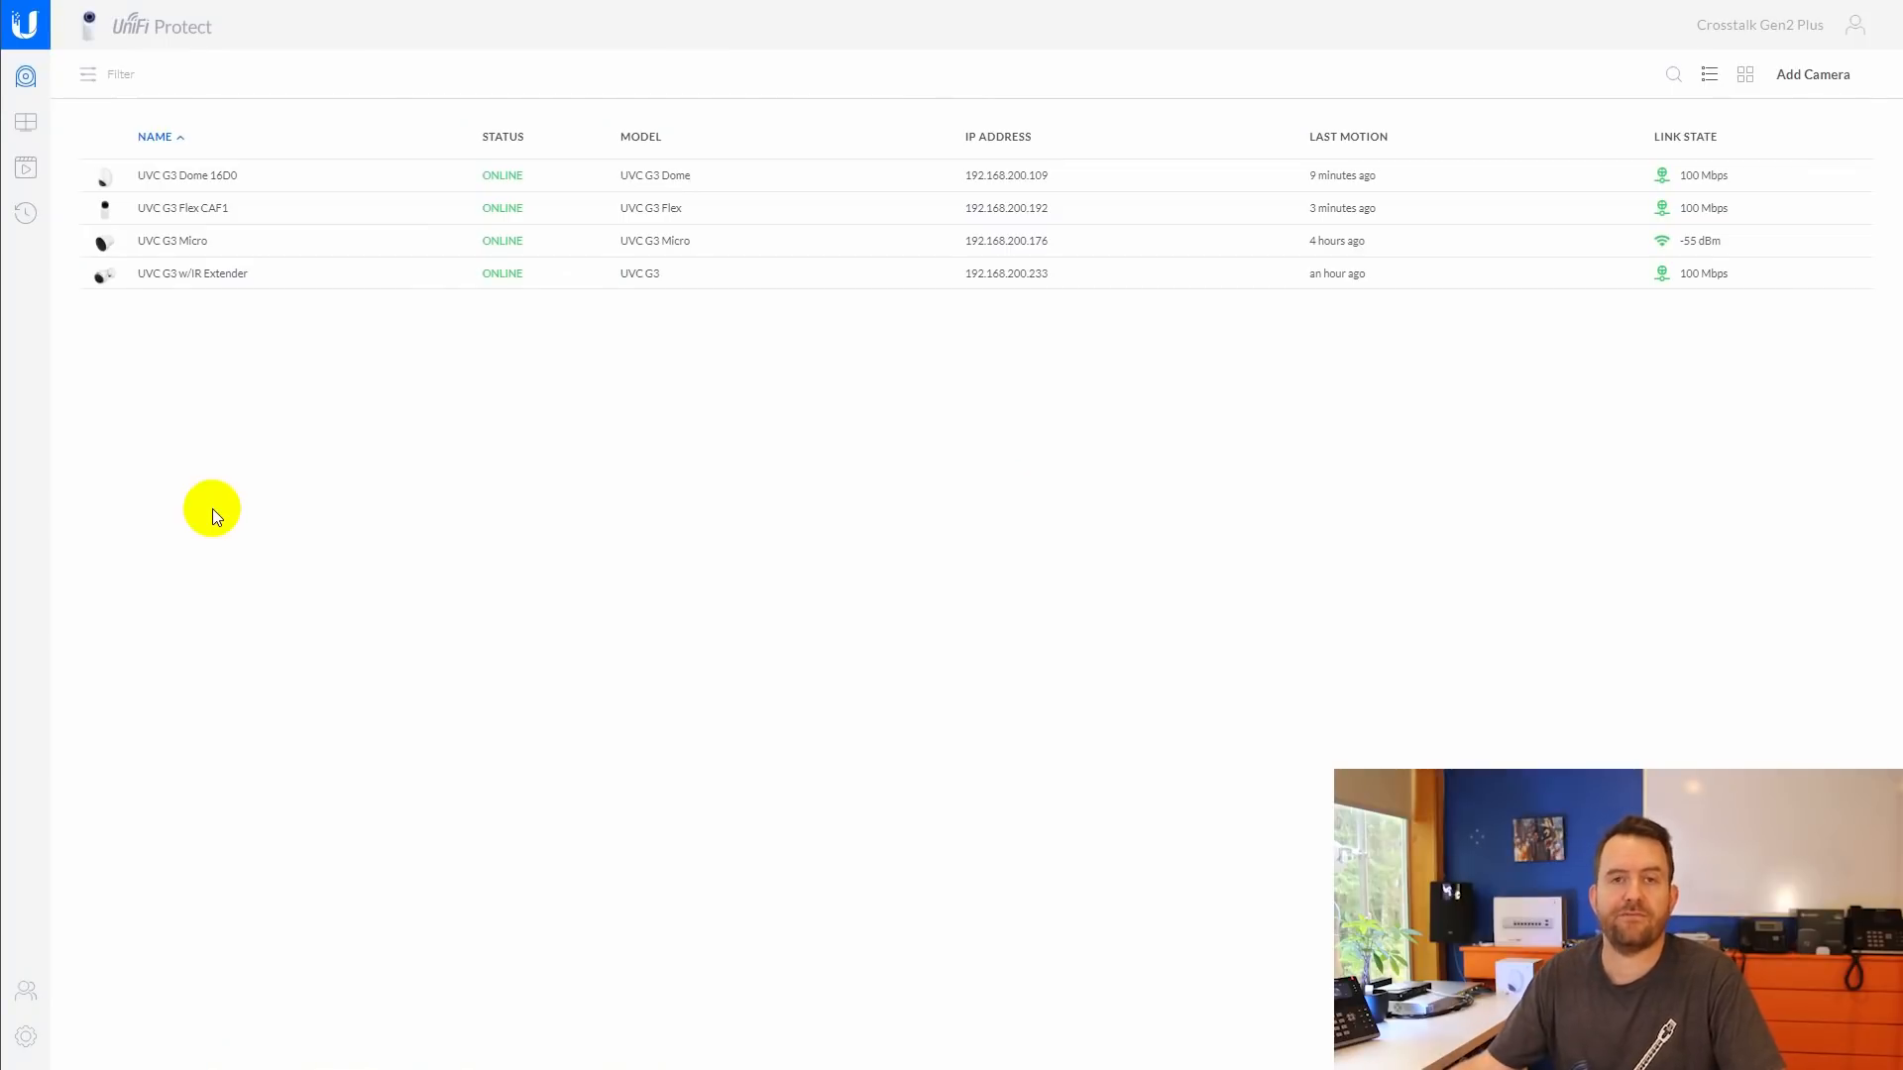
- Open the live view of all cameras and inspect the UVC G3 Dome and UVC G3 Micro feeds
left_click(28, 132)
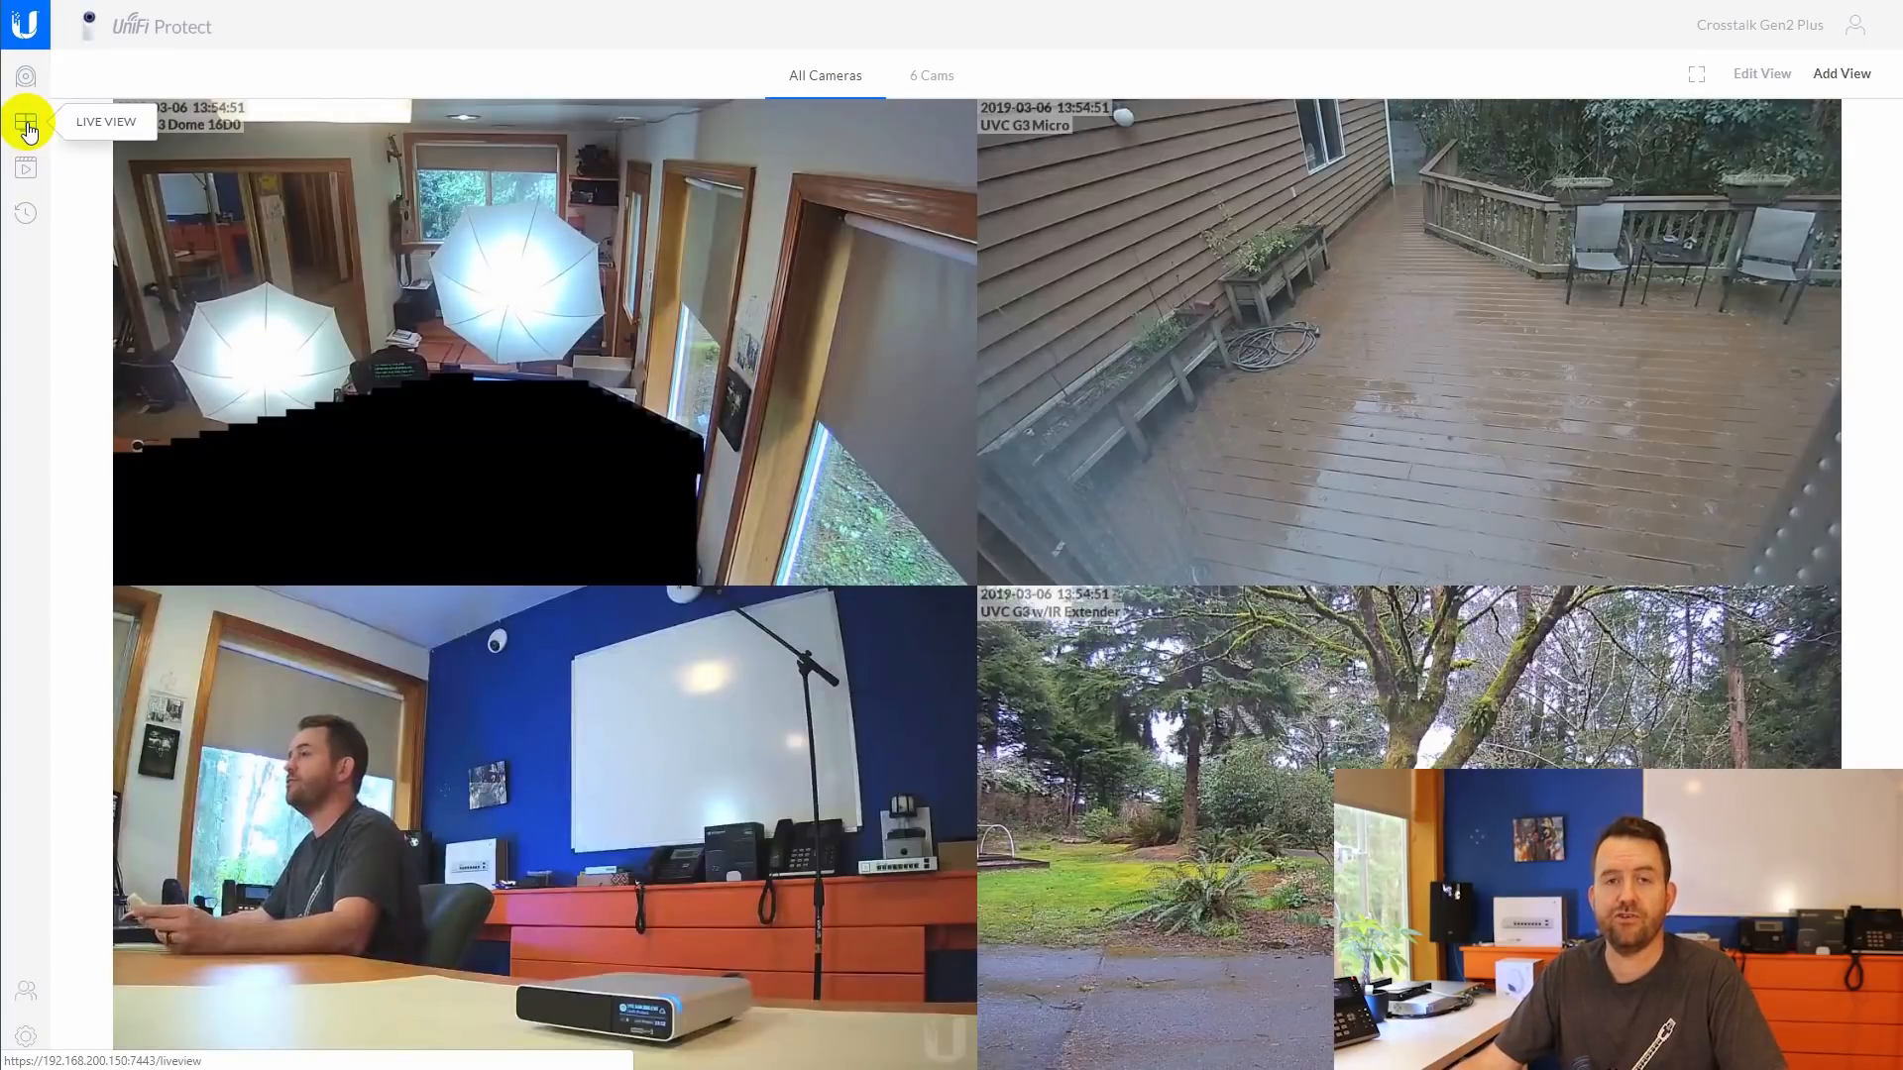
left_click(325, 439)
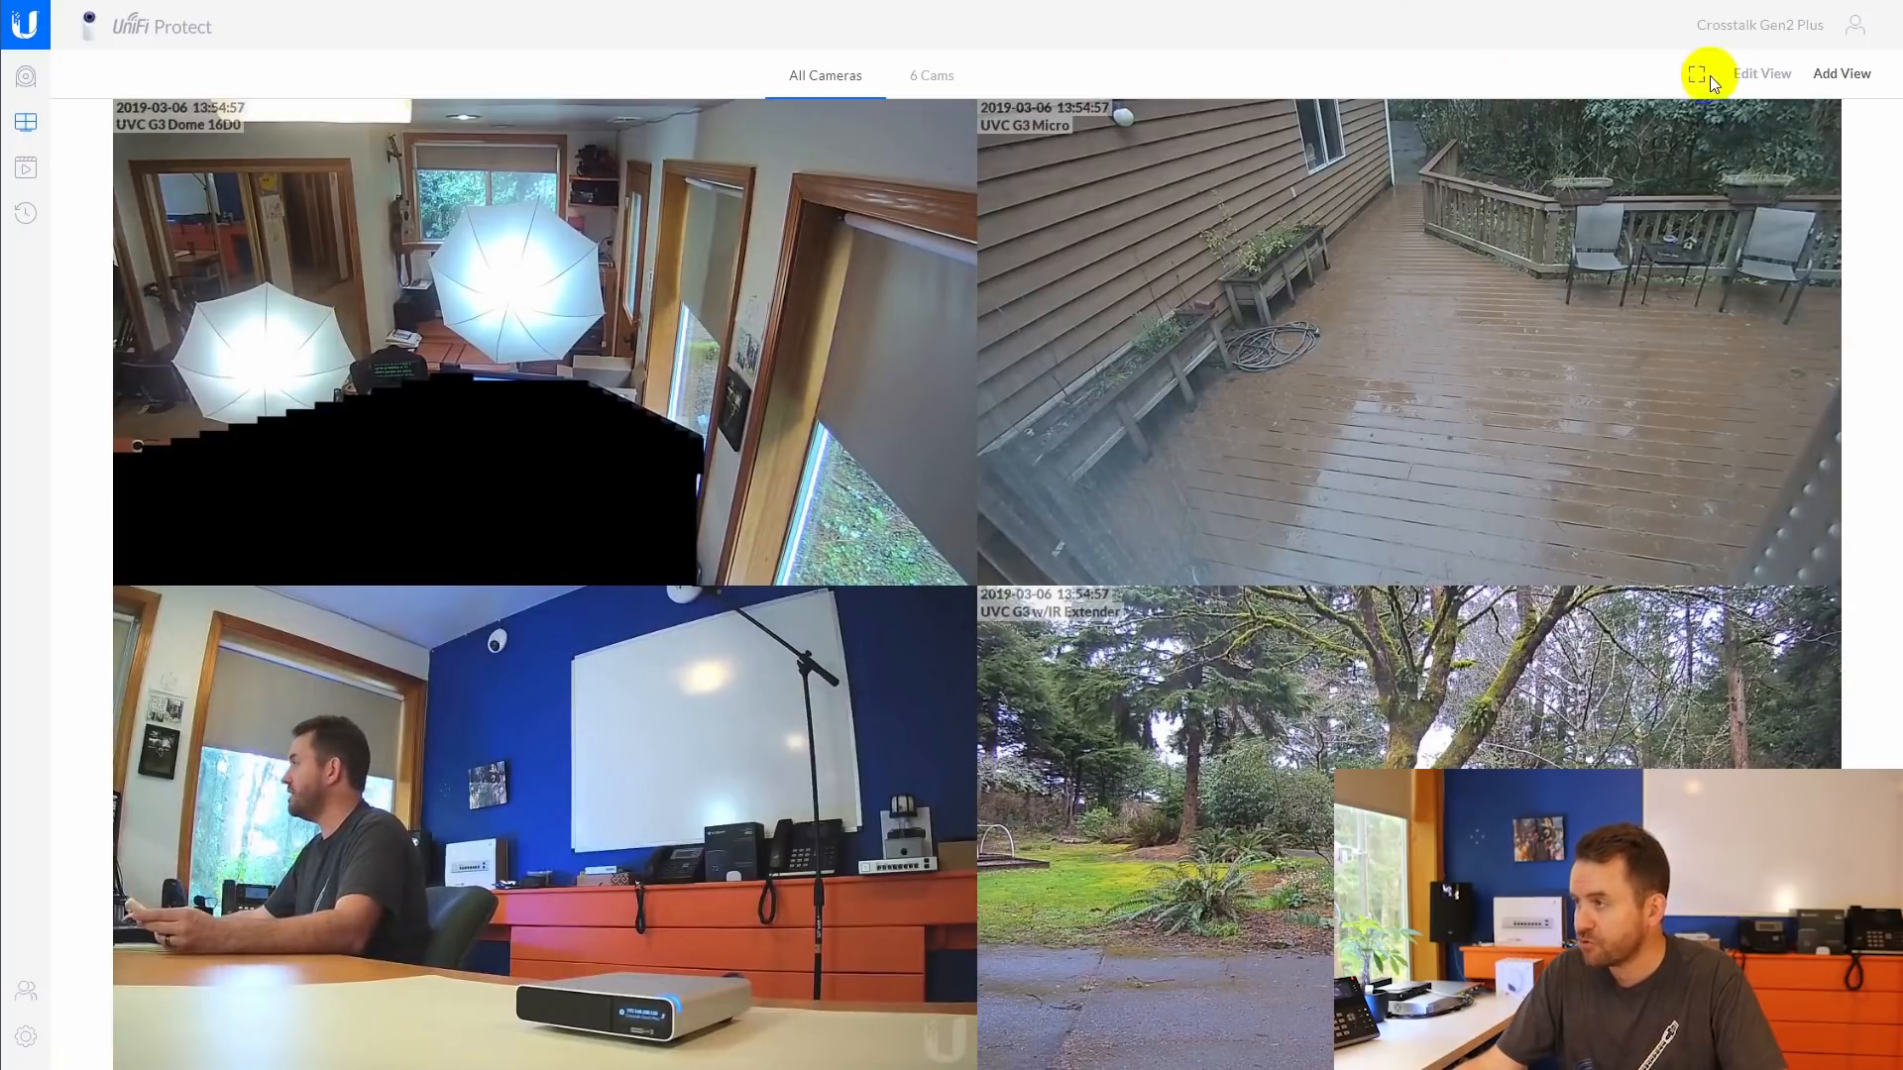
left_click(1475, 240)
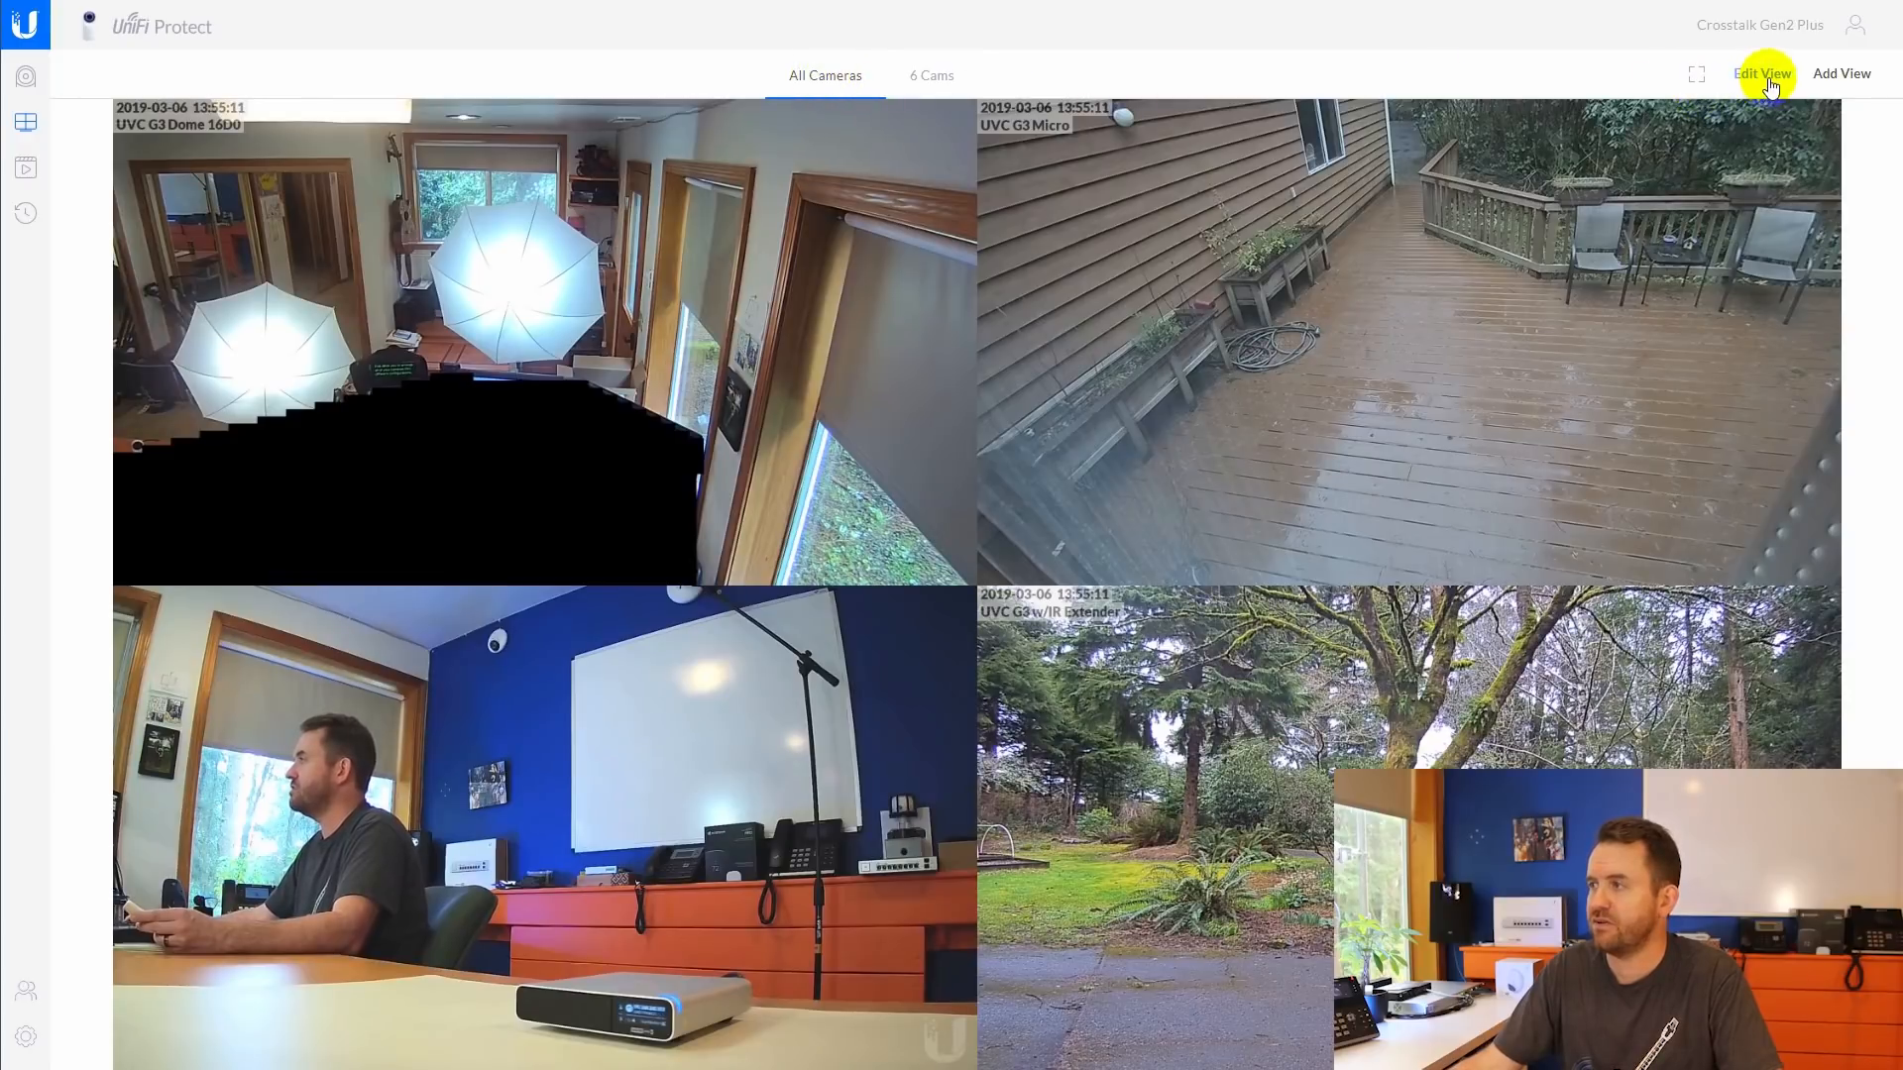
- Create a new live view using the 7 Cameras layout after comparing the available templates
left_click(1838, 75)
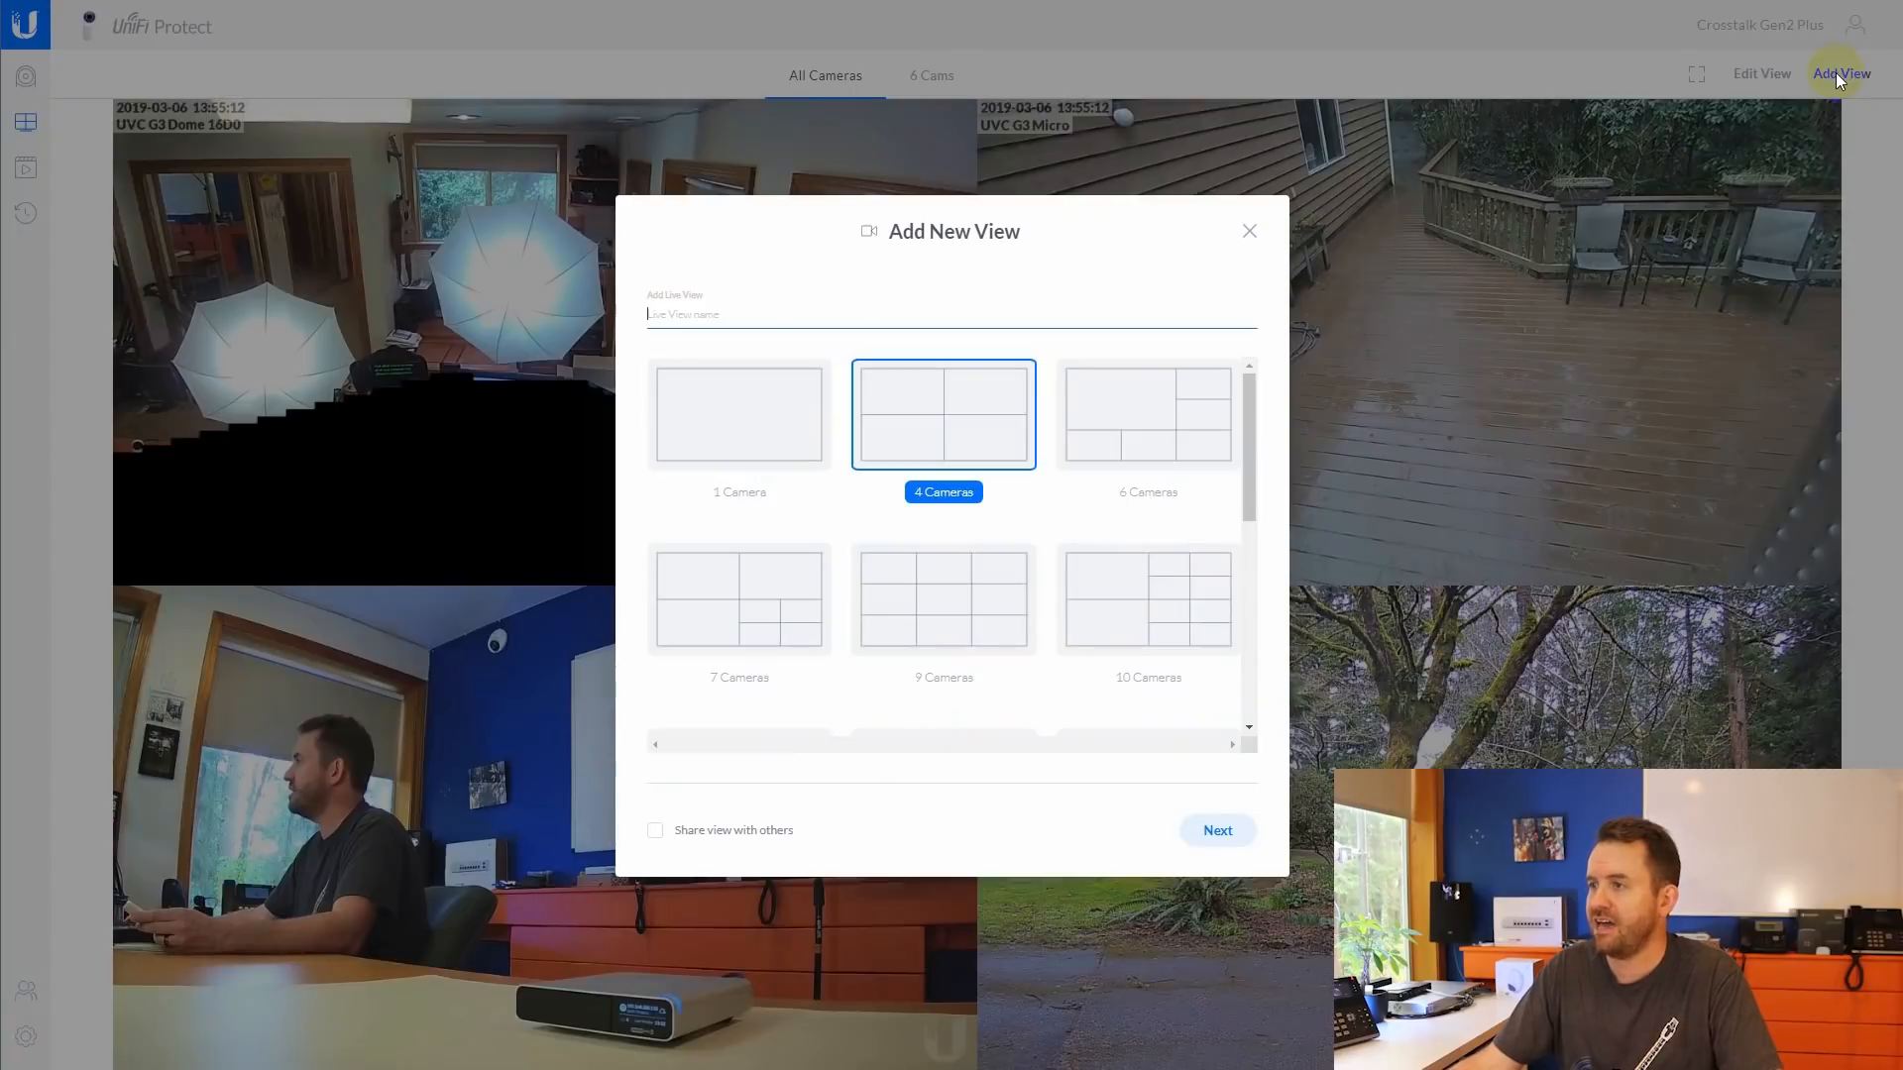
left_click(1142, 424)
left_click(739, 604)
left_click(948, 608)
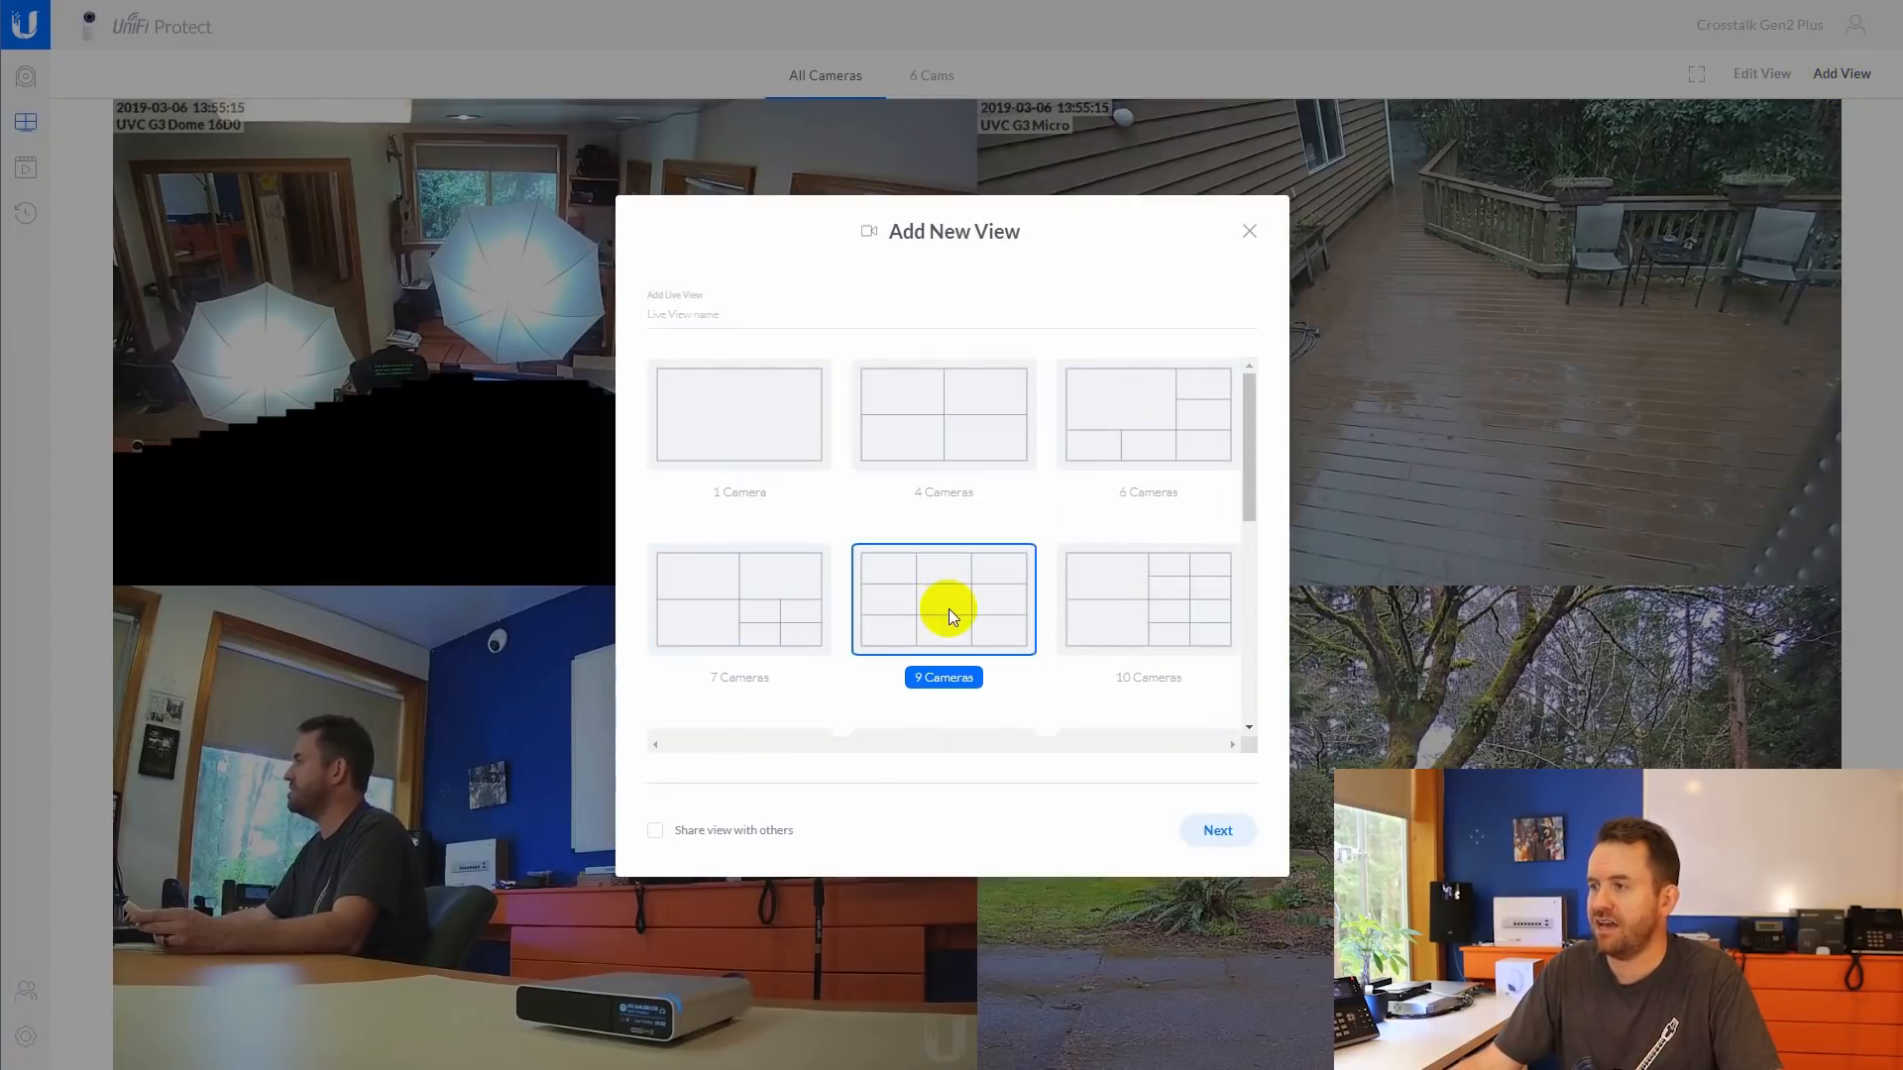
scroll(949, 608, "down", 5)
left_click(747, 656)
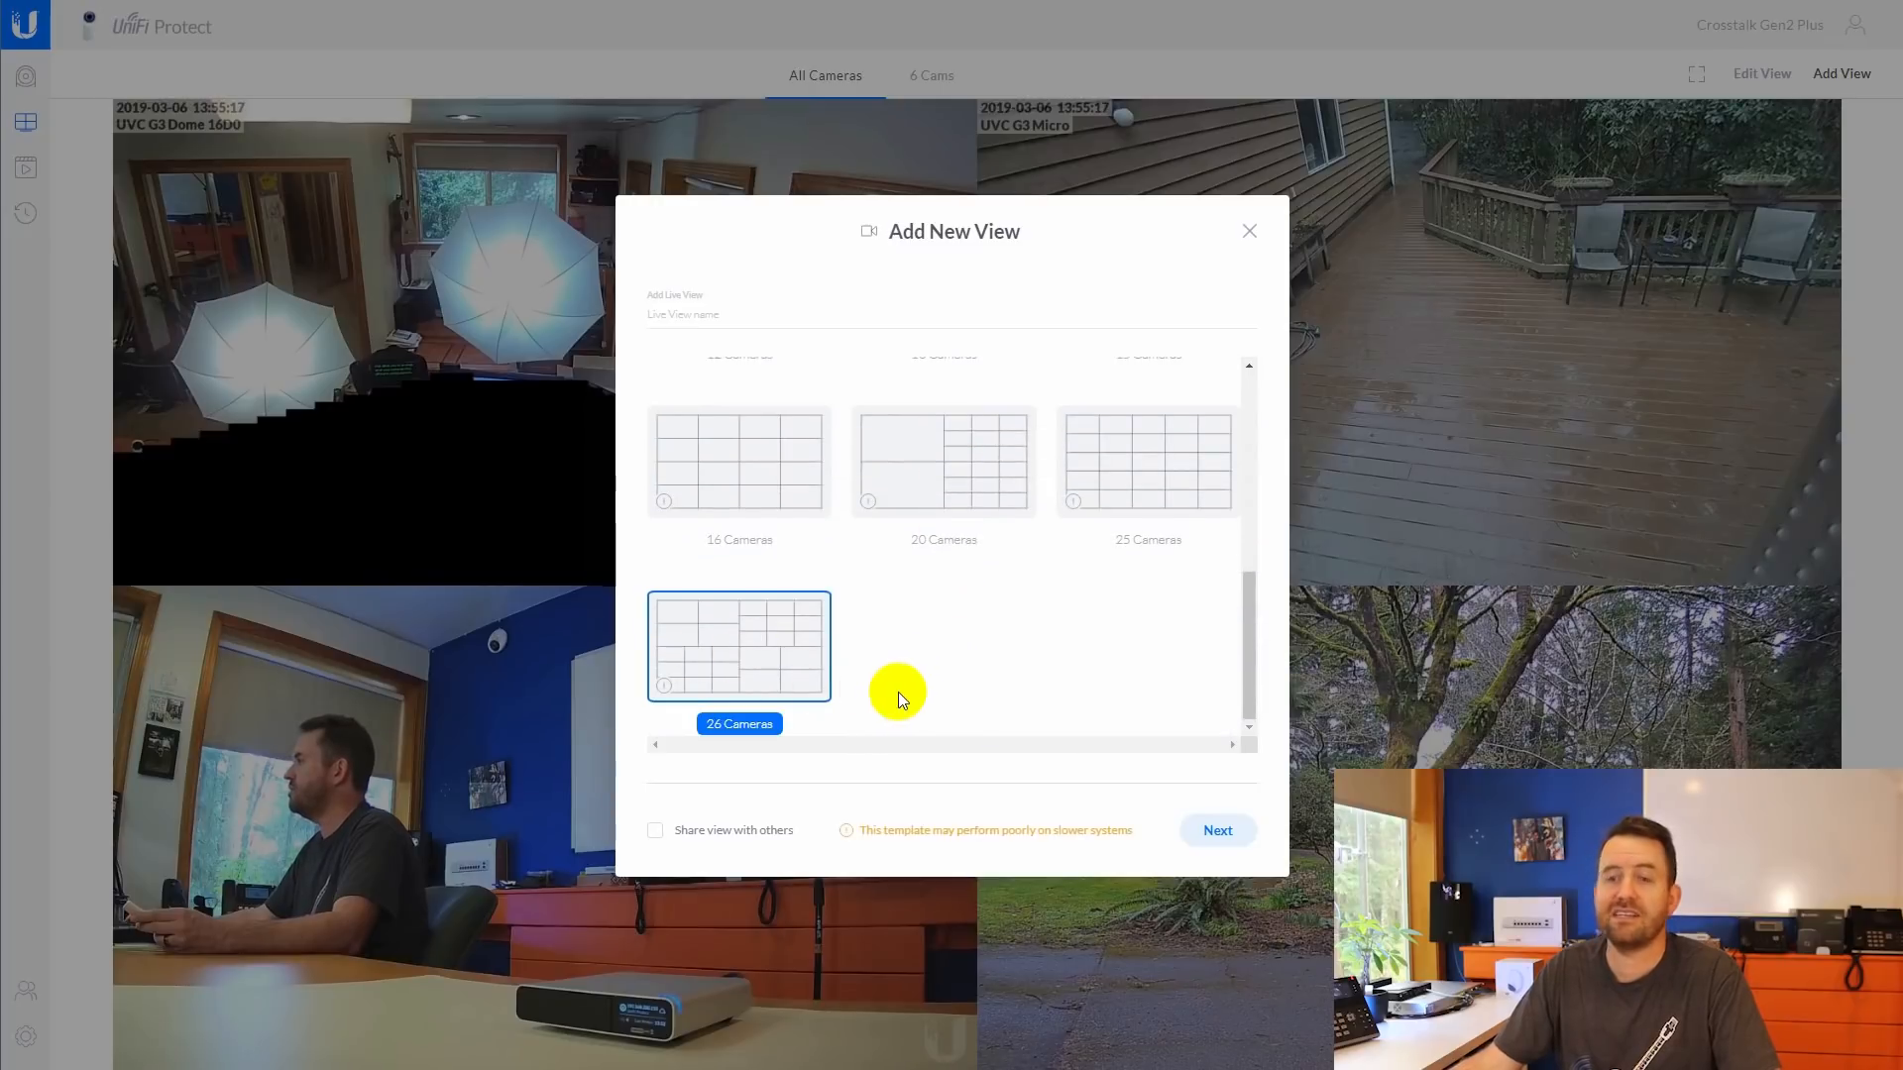
scroll(912, 678, "up", 4)
scroll(920, 670, "up", 1)
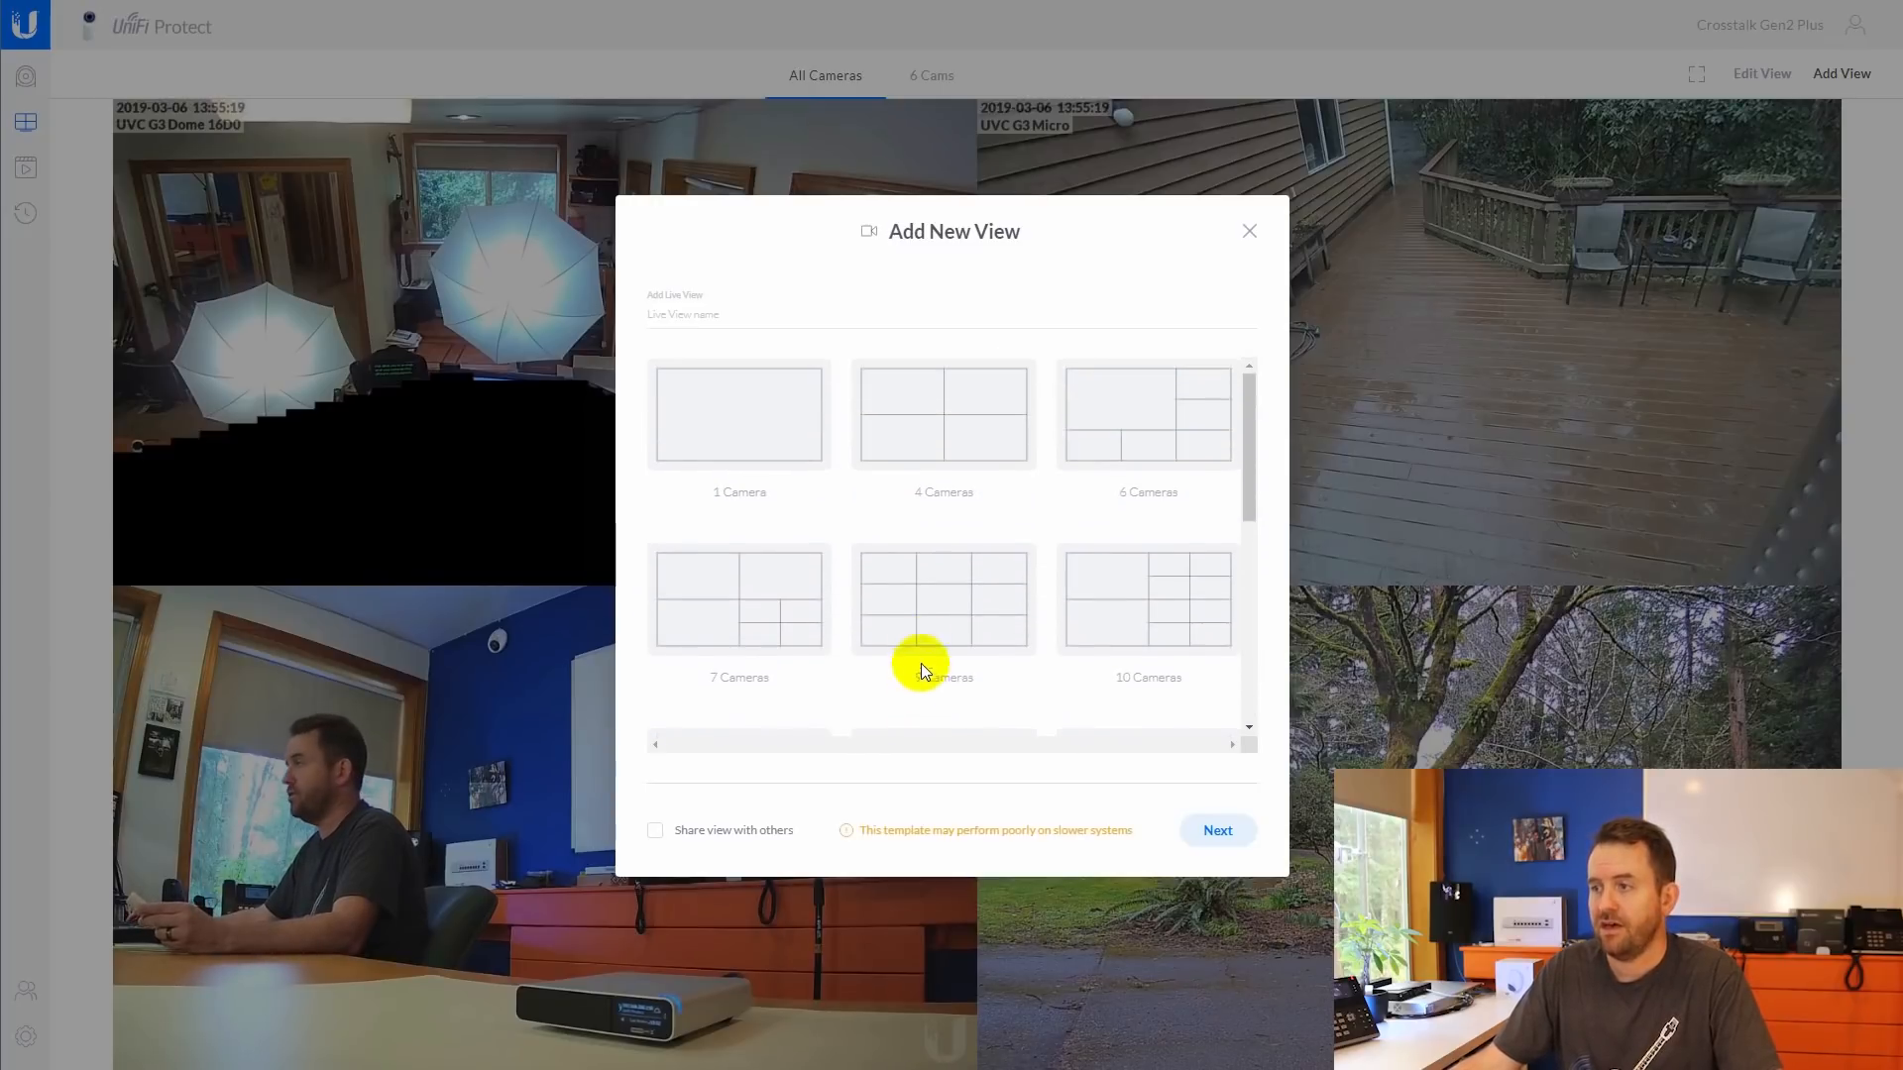
left_click(741, 609)
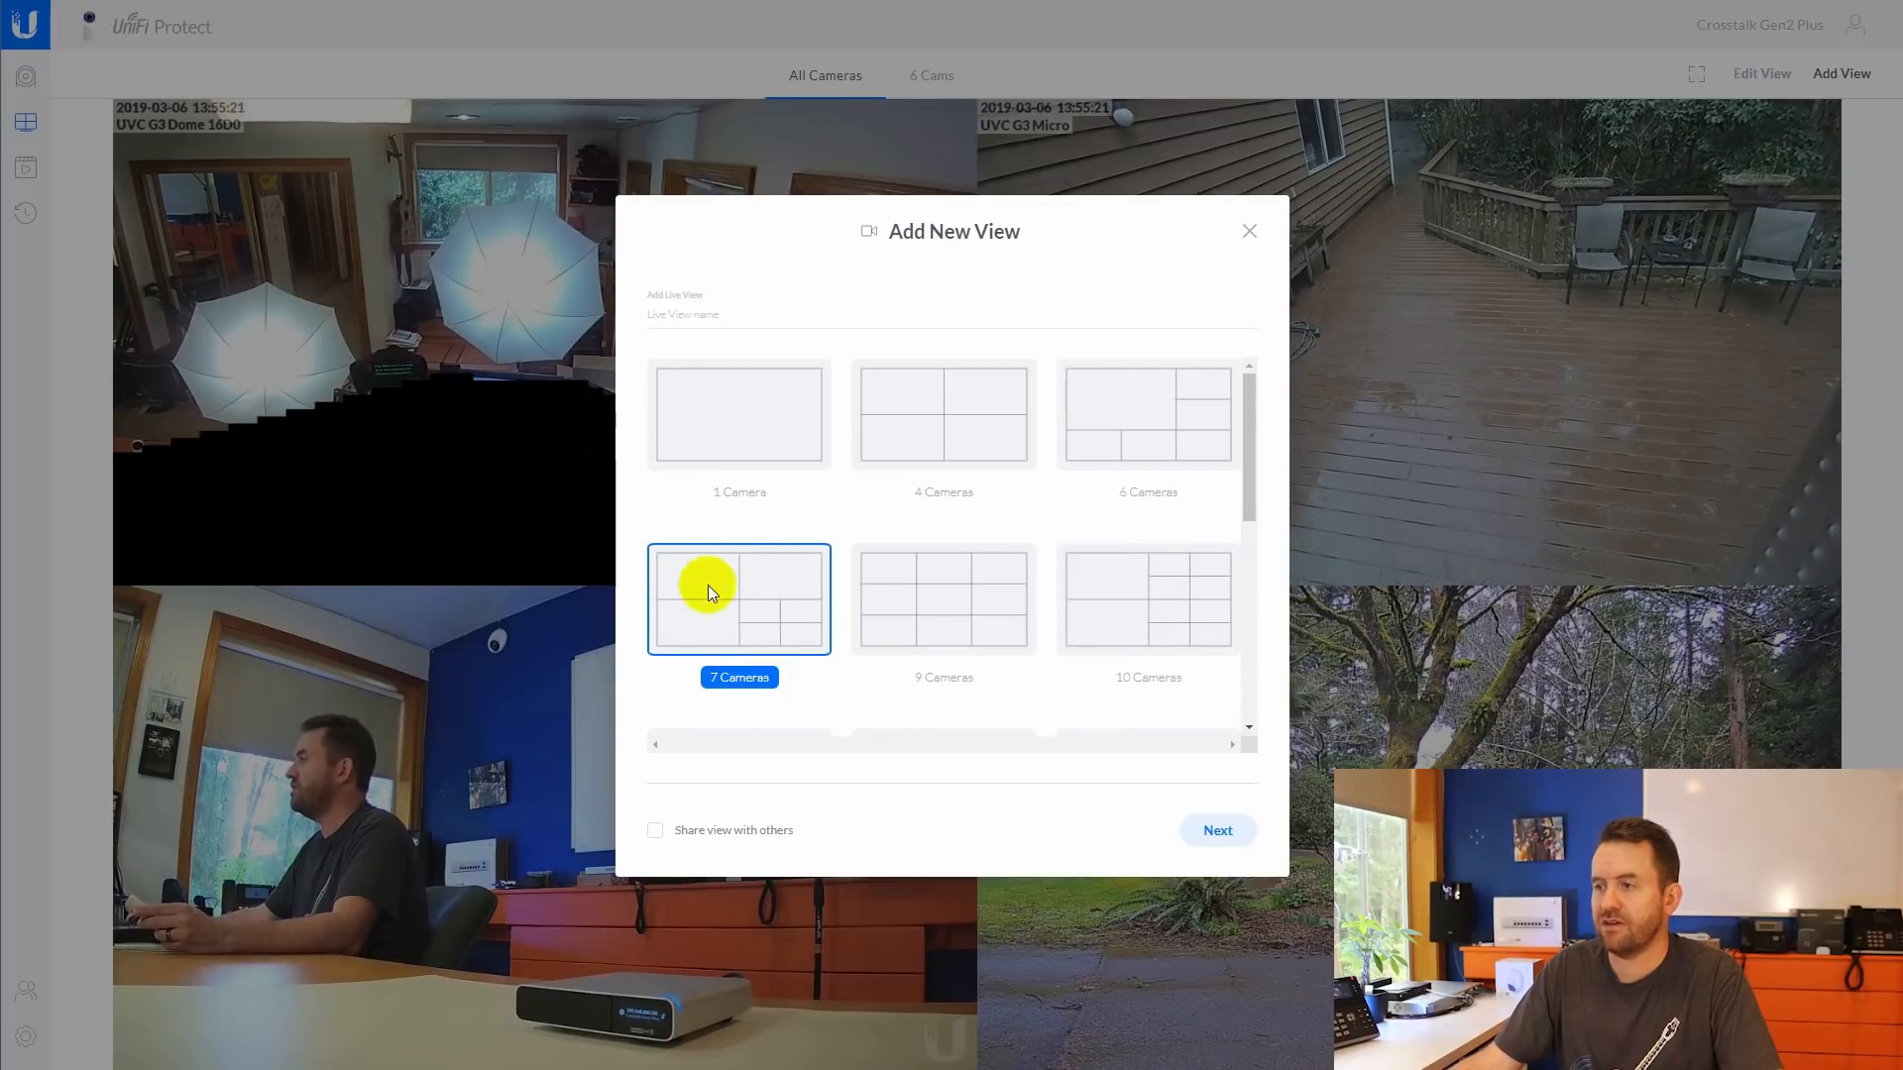
left_click(1223, 829)
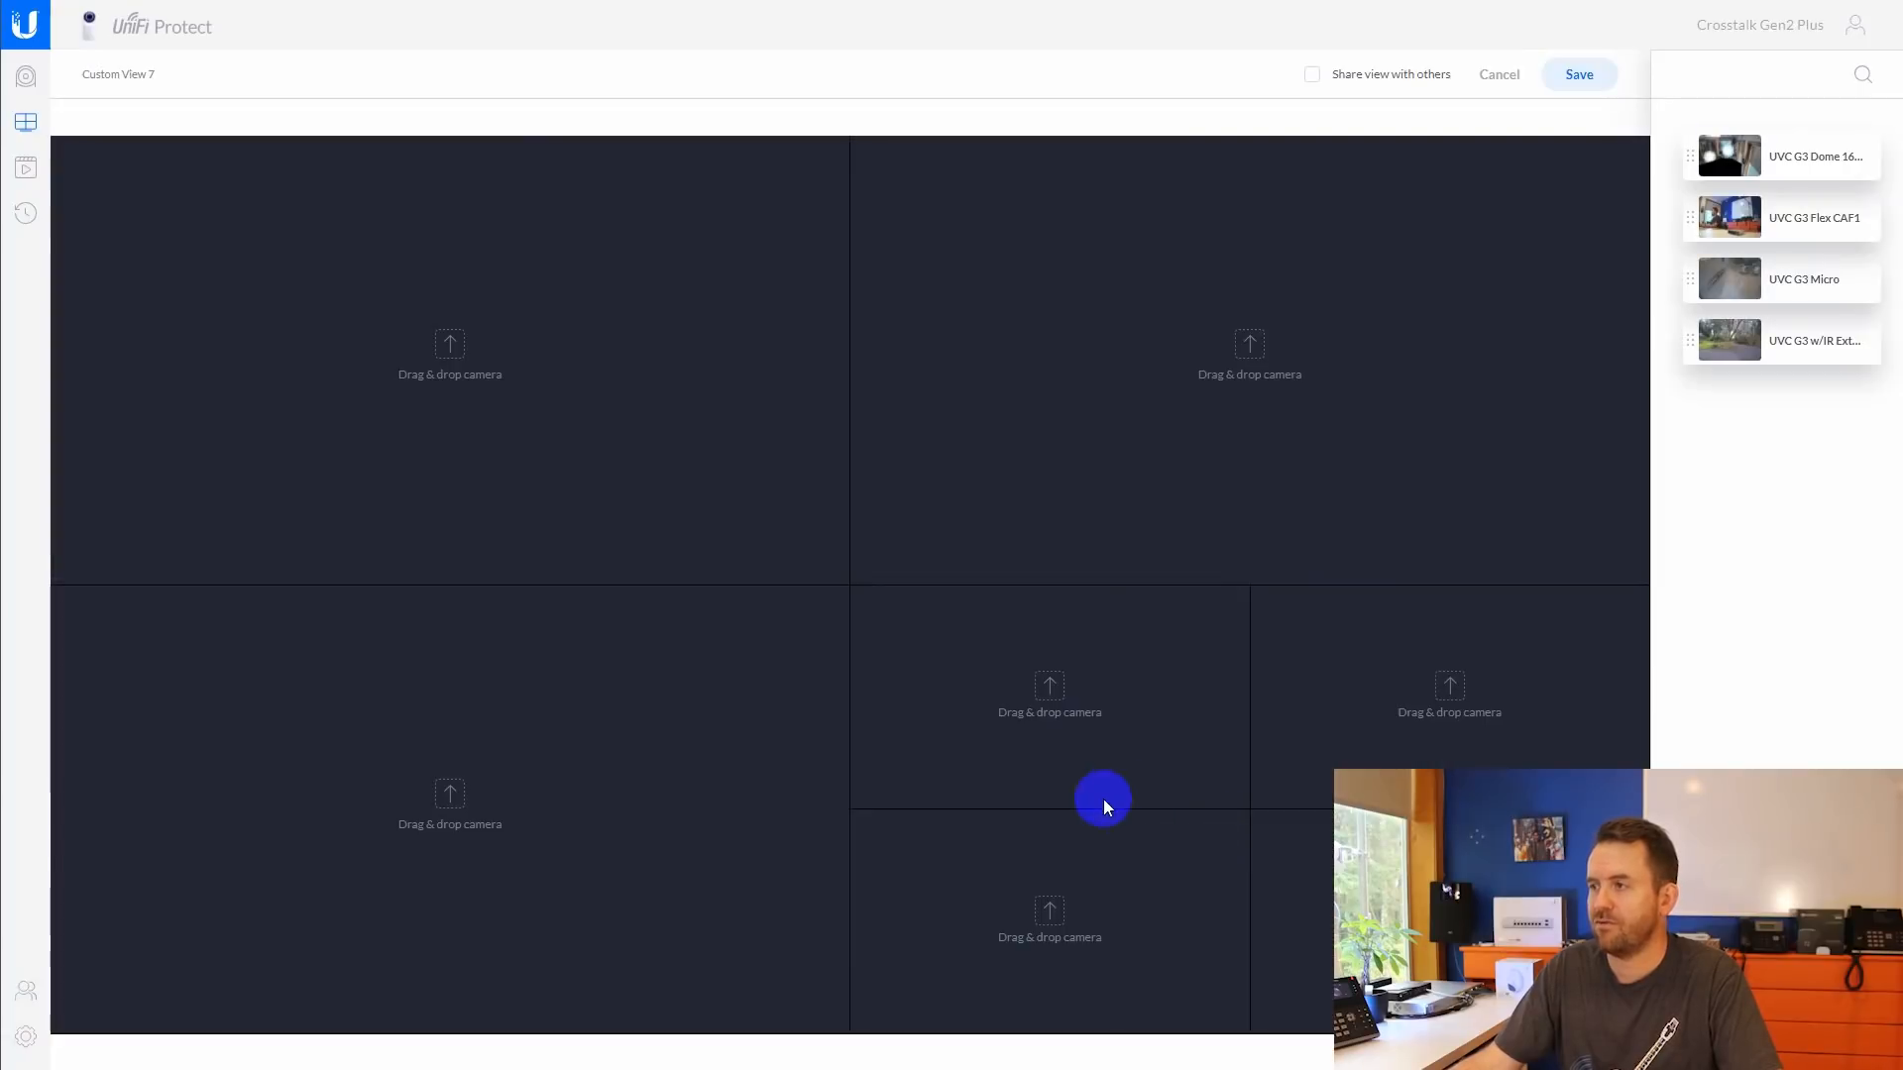
- Fill the large tiles with Dome, Flex and Micro and one small tile with the IR Extender, save the view and return to All Cameras
left_click_drag(1816, 158, 496, 342)
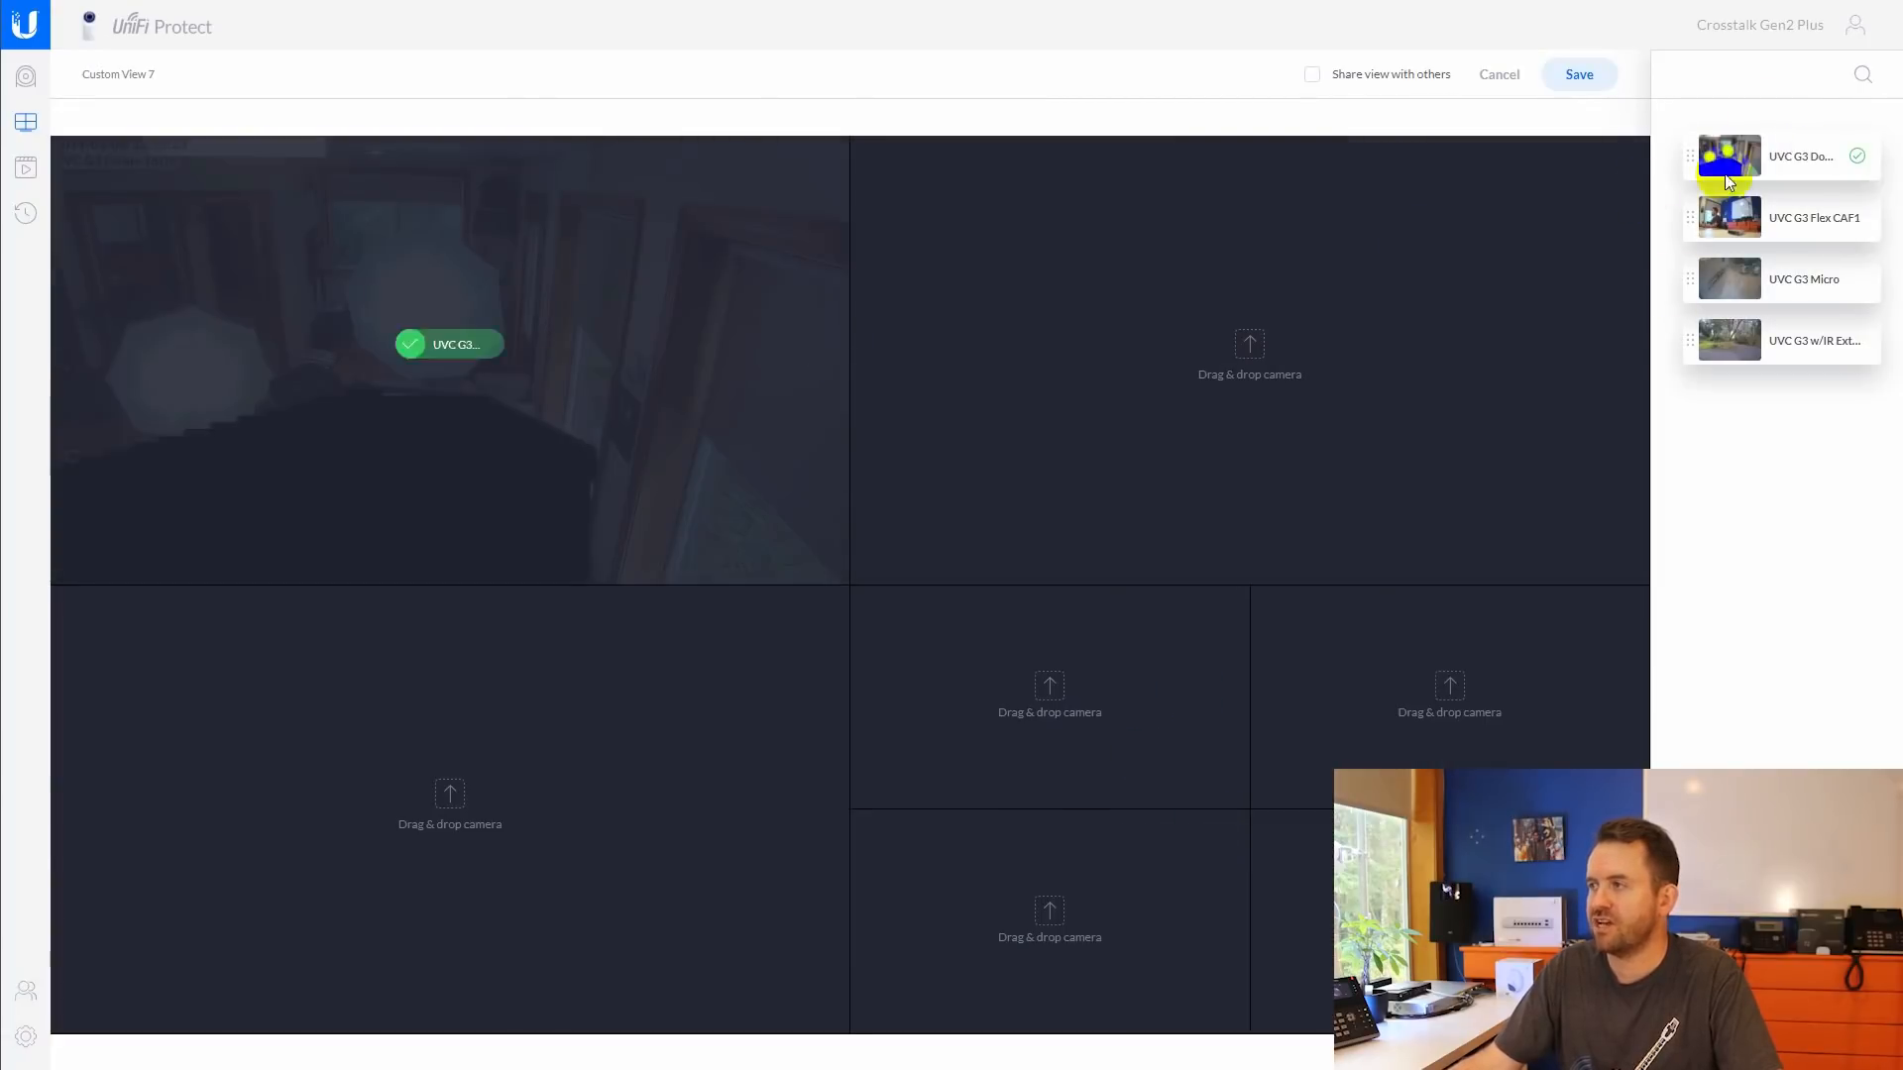
left_click_drag(1818, 212, 1555, 307)
left_click_drag(1797, 288, 693, 705)
left_click_drag(1818, 374, 1185, 682)
left_click(1579, 71)
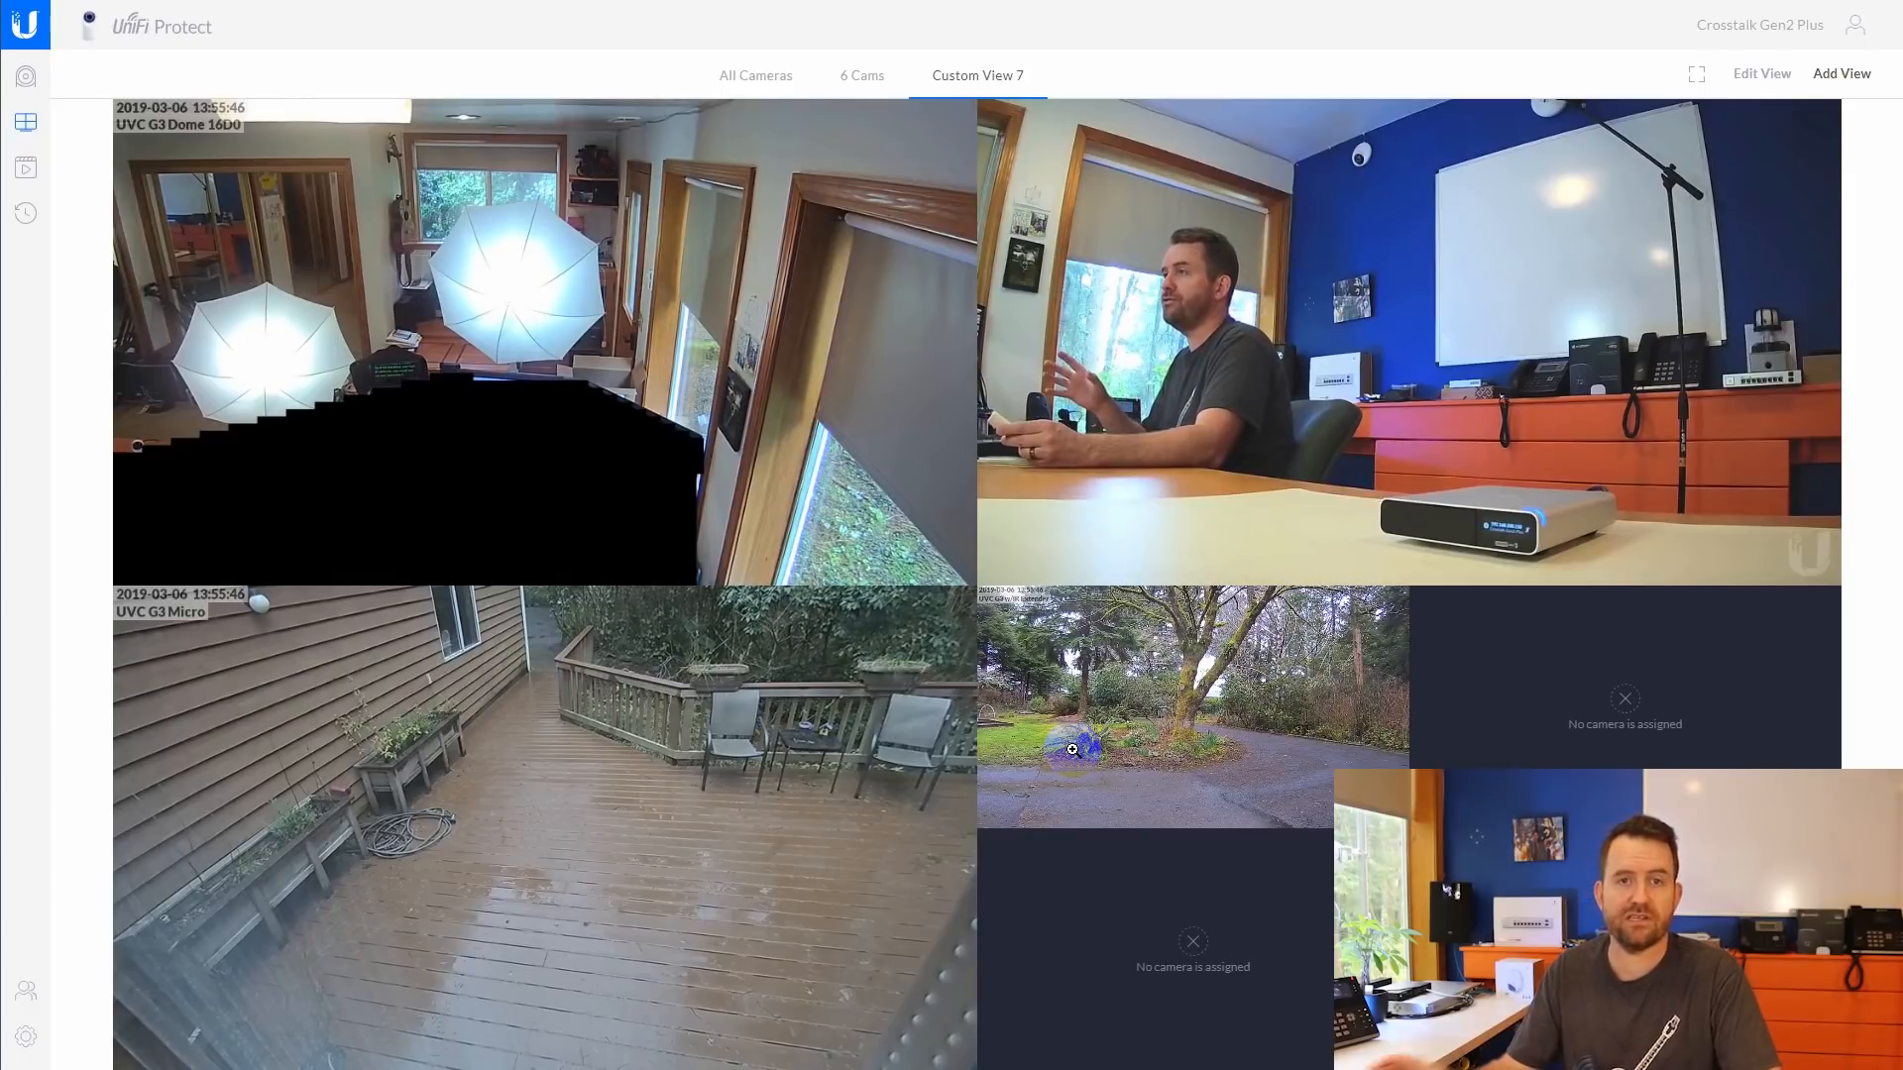
left_click(765, 76)
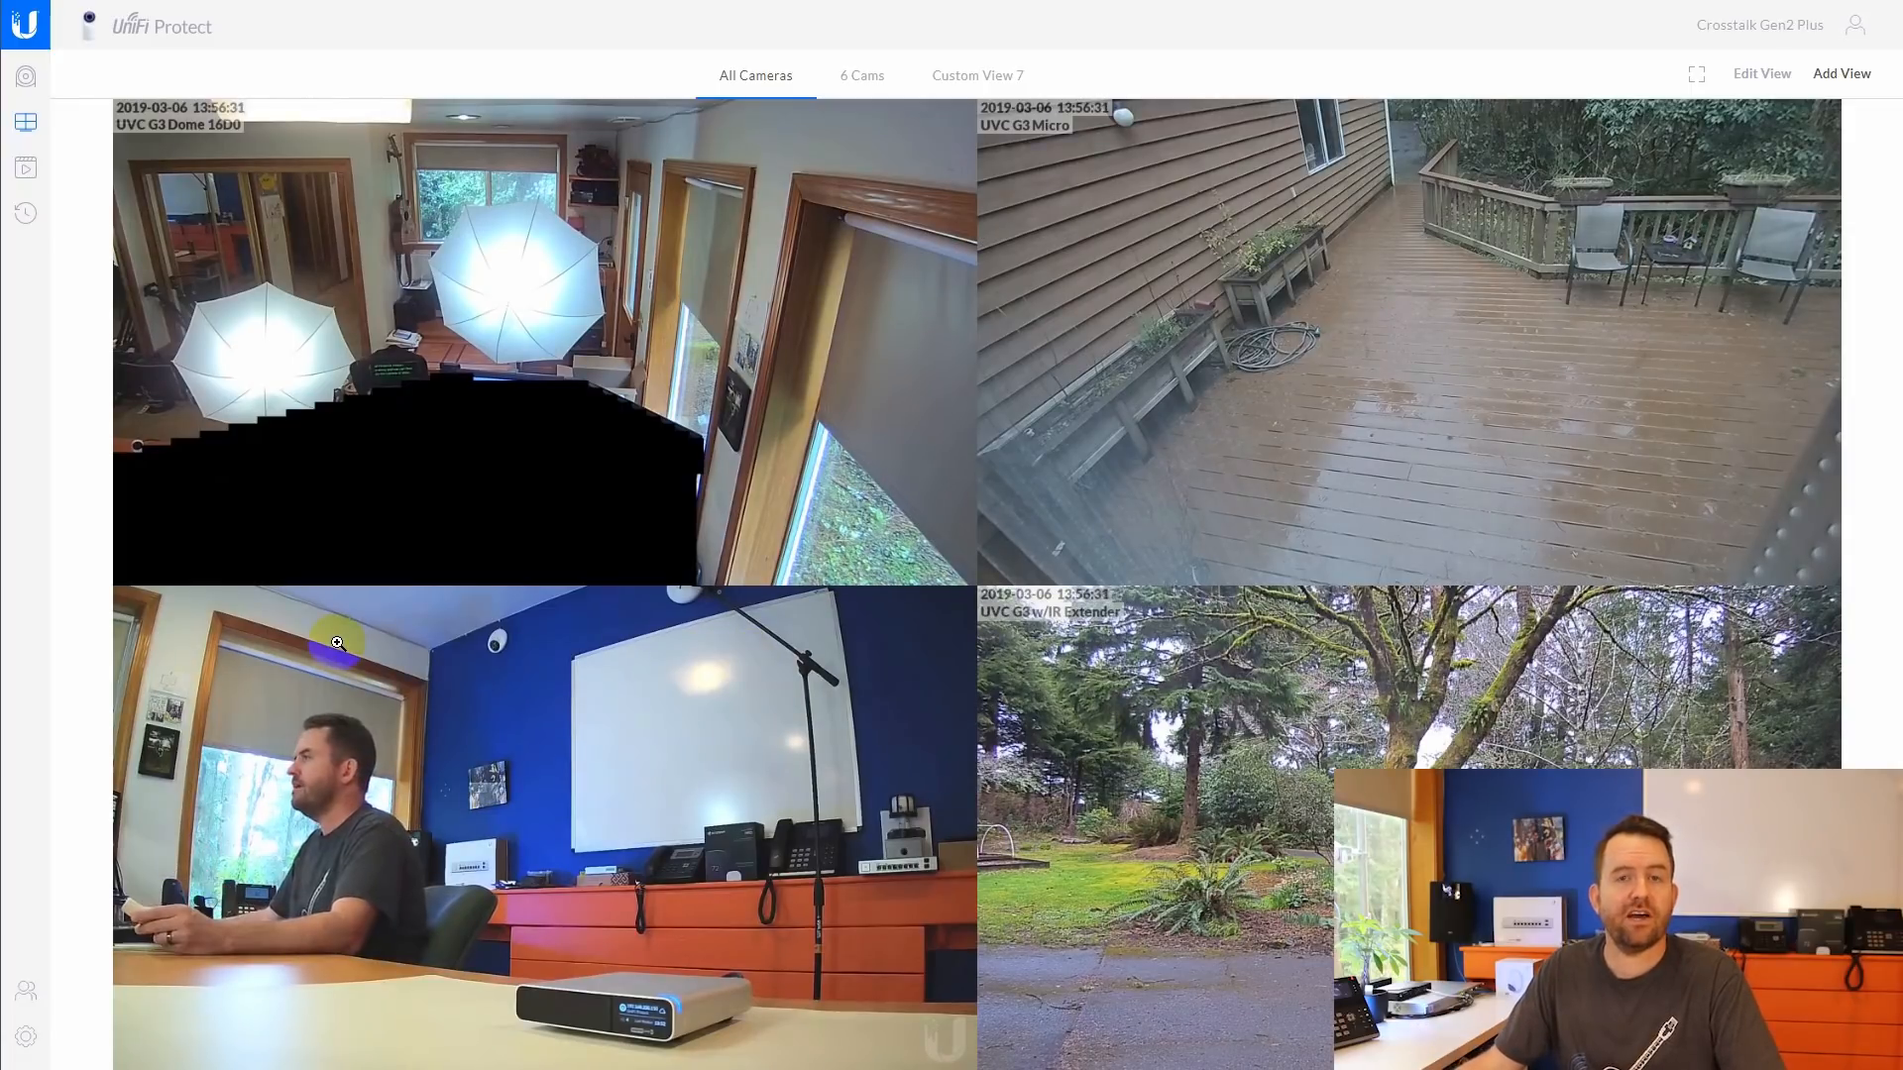
- Open the motion recordings, filter them to the UVC G3 Micro camera and view the available date range shortcuts
left_click(22, 165)
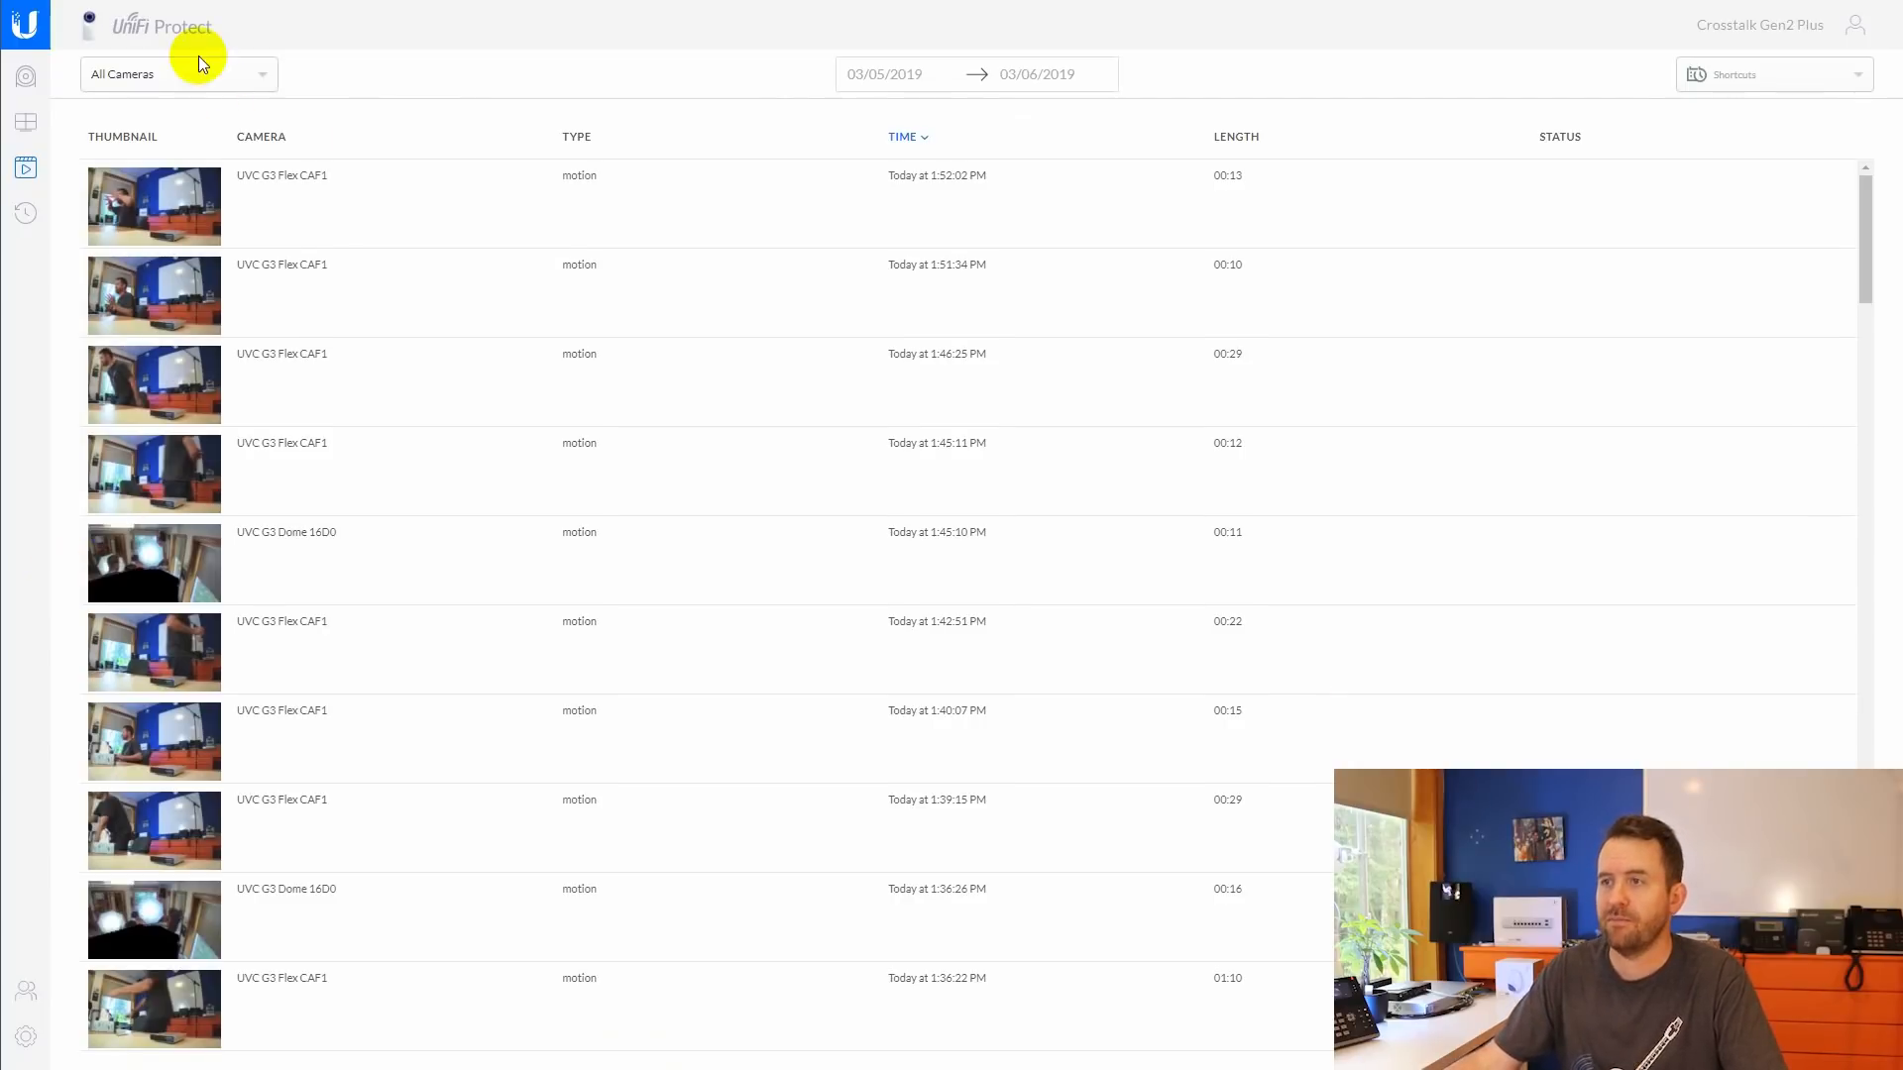
left_click(261, 83)
left_click(187, 133)
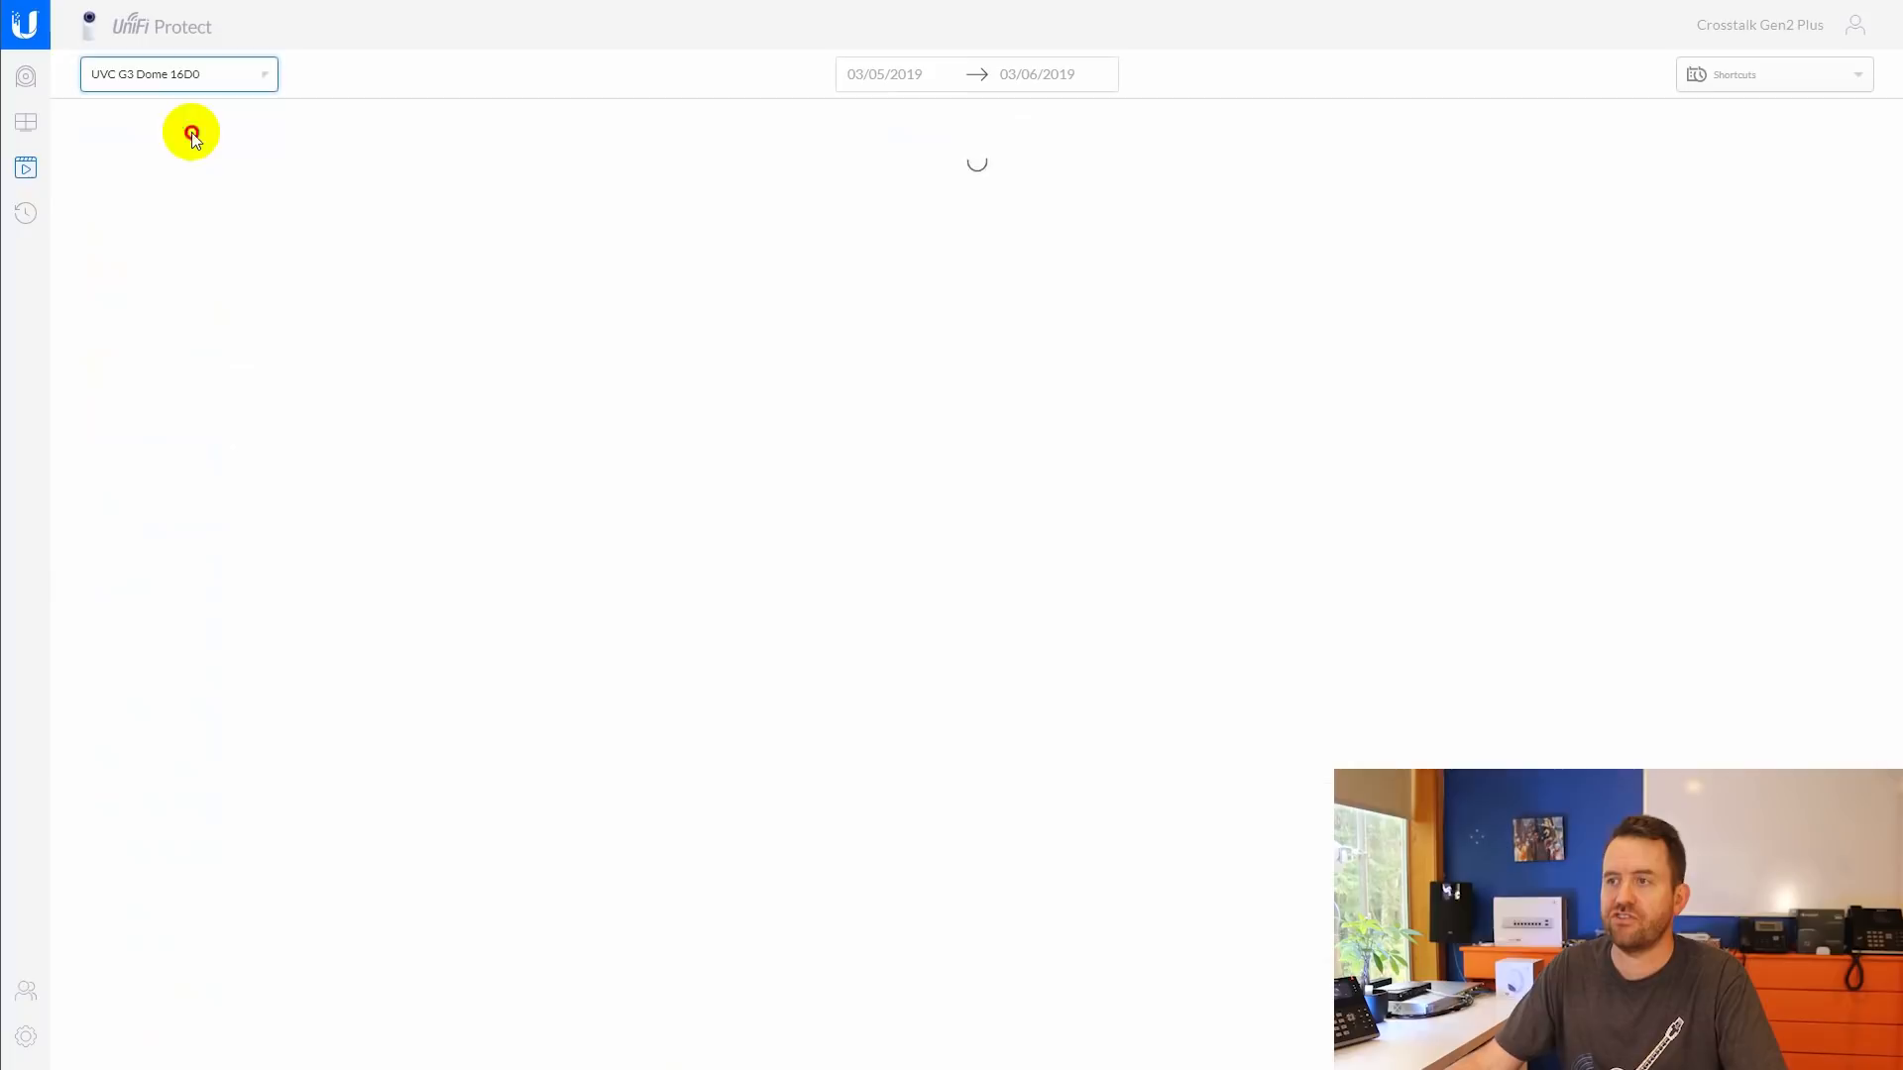
left_click(194, 76)
left_click(187, 184)
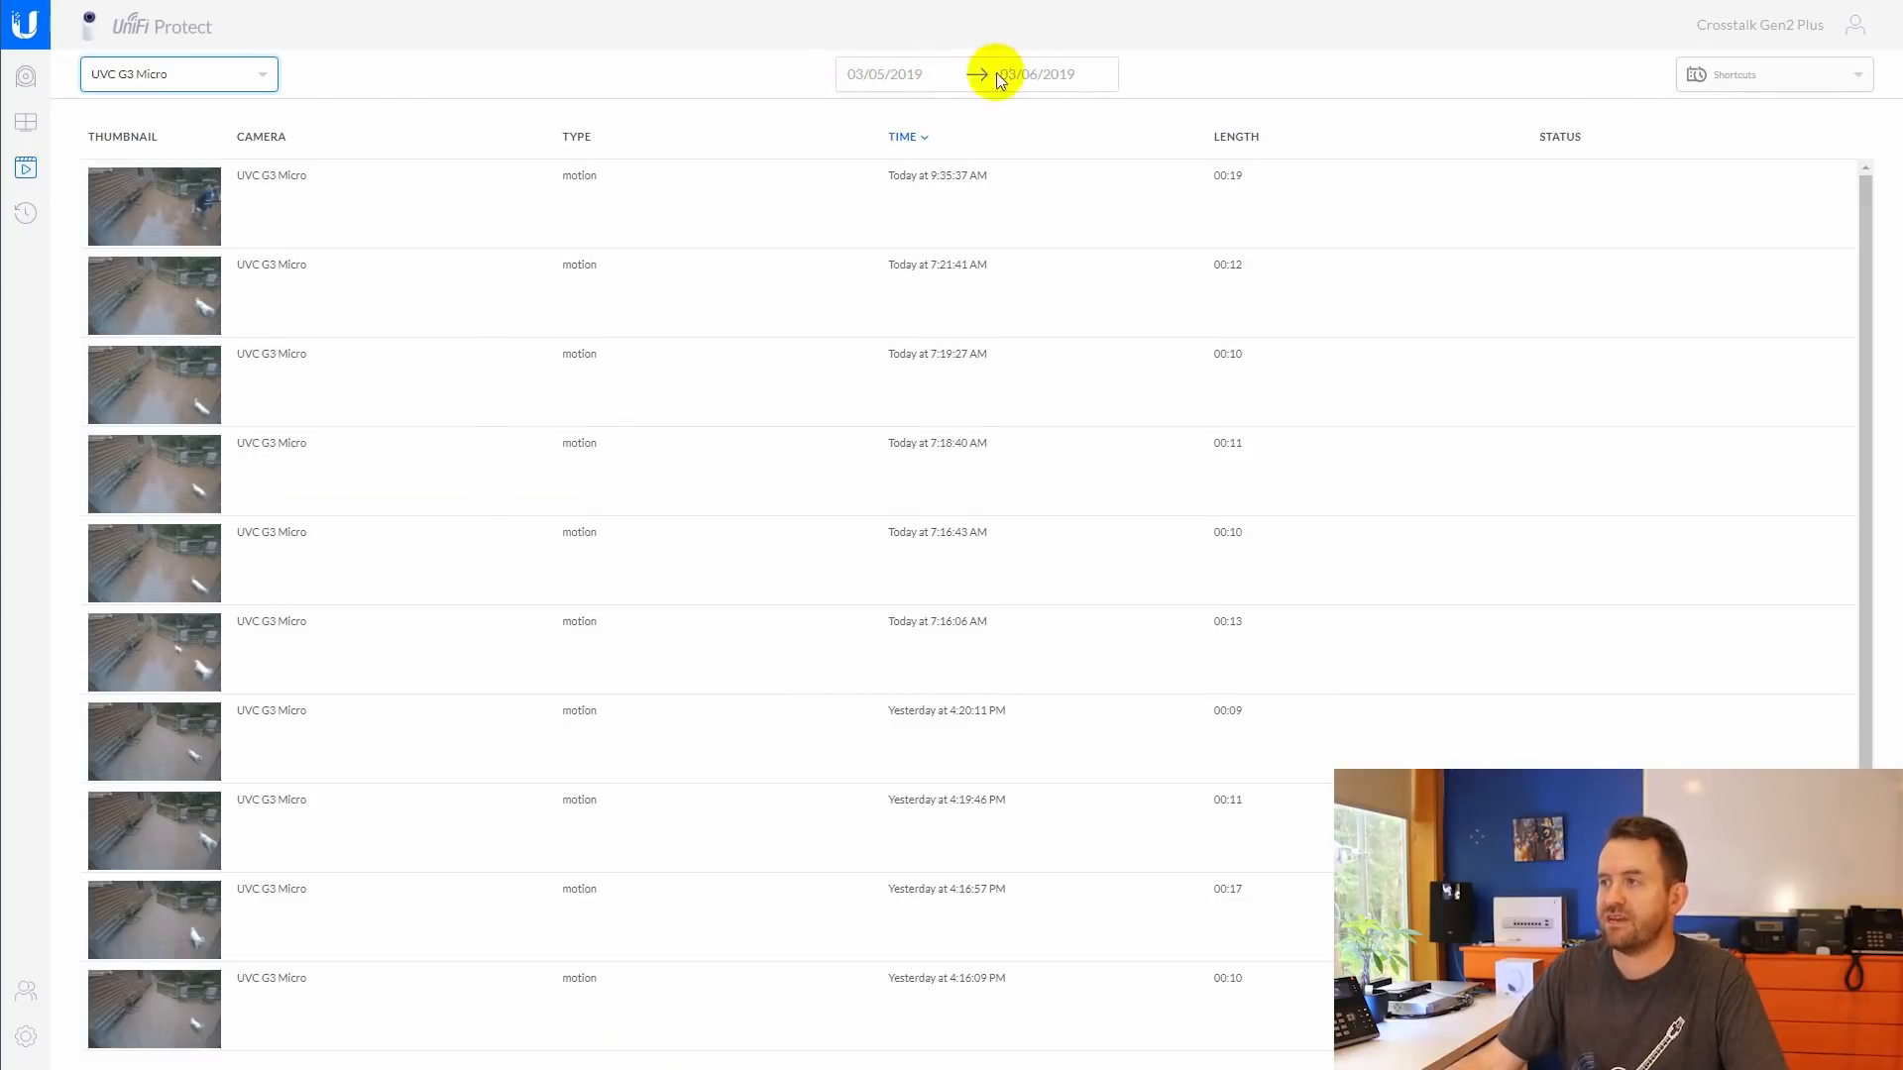
left_click(1760, 86)
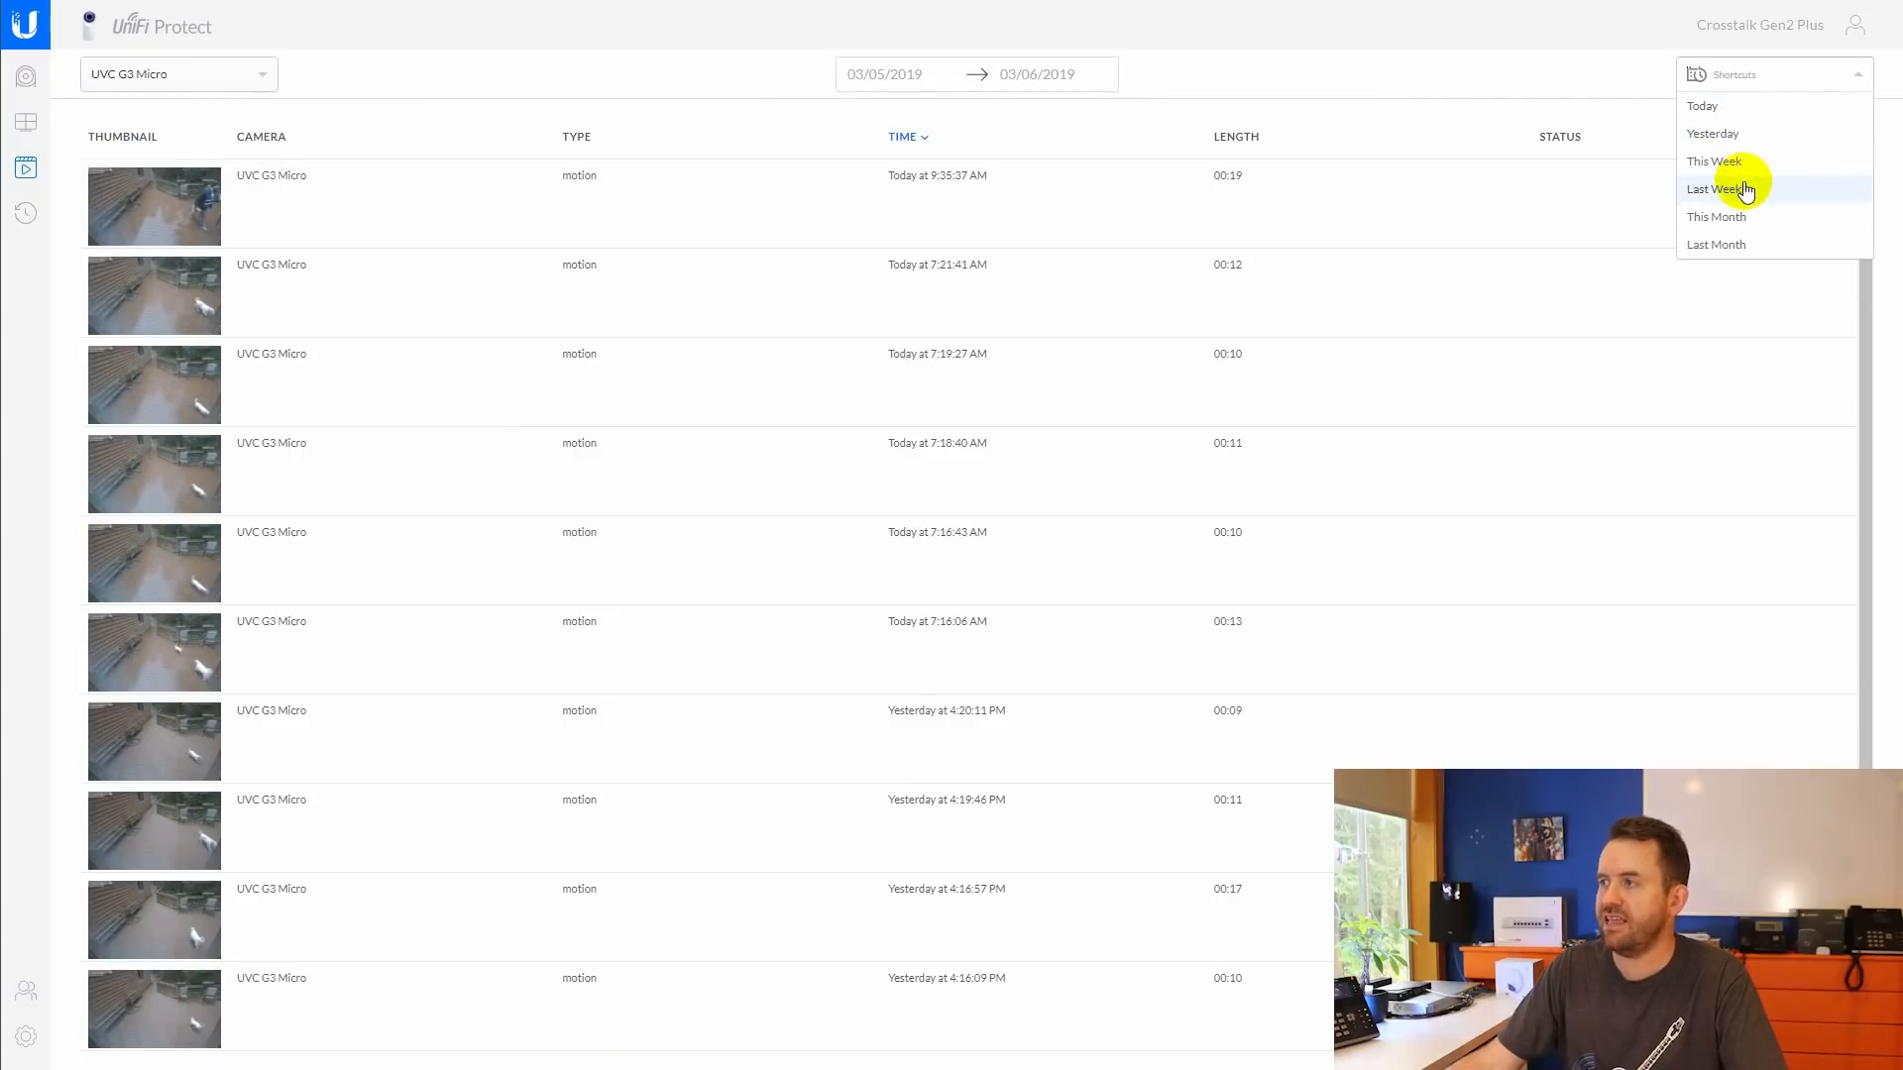
left_click(1591, 82)
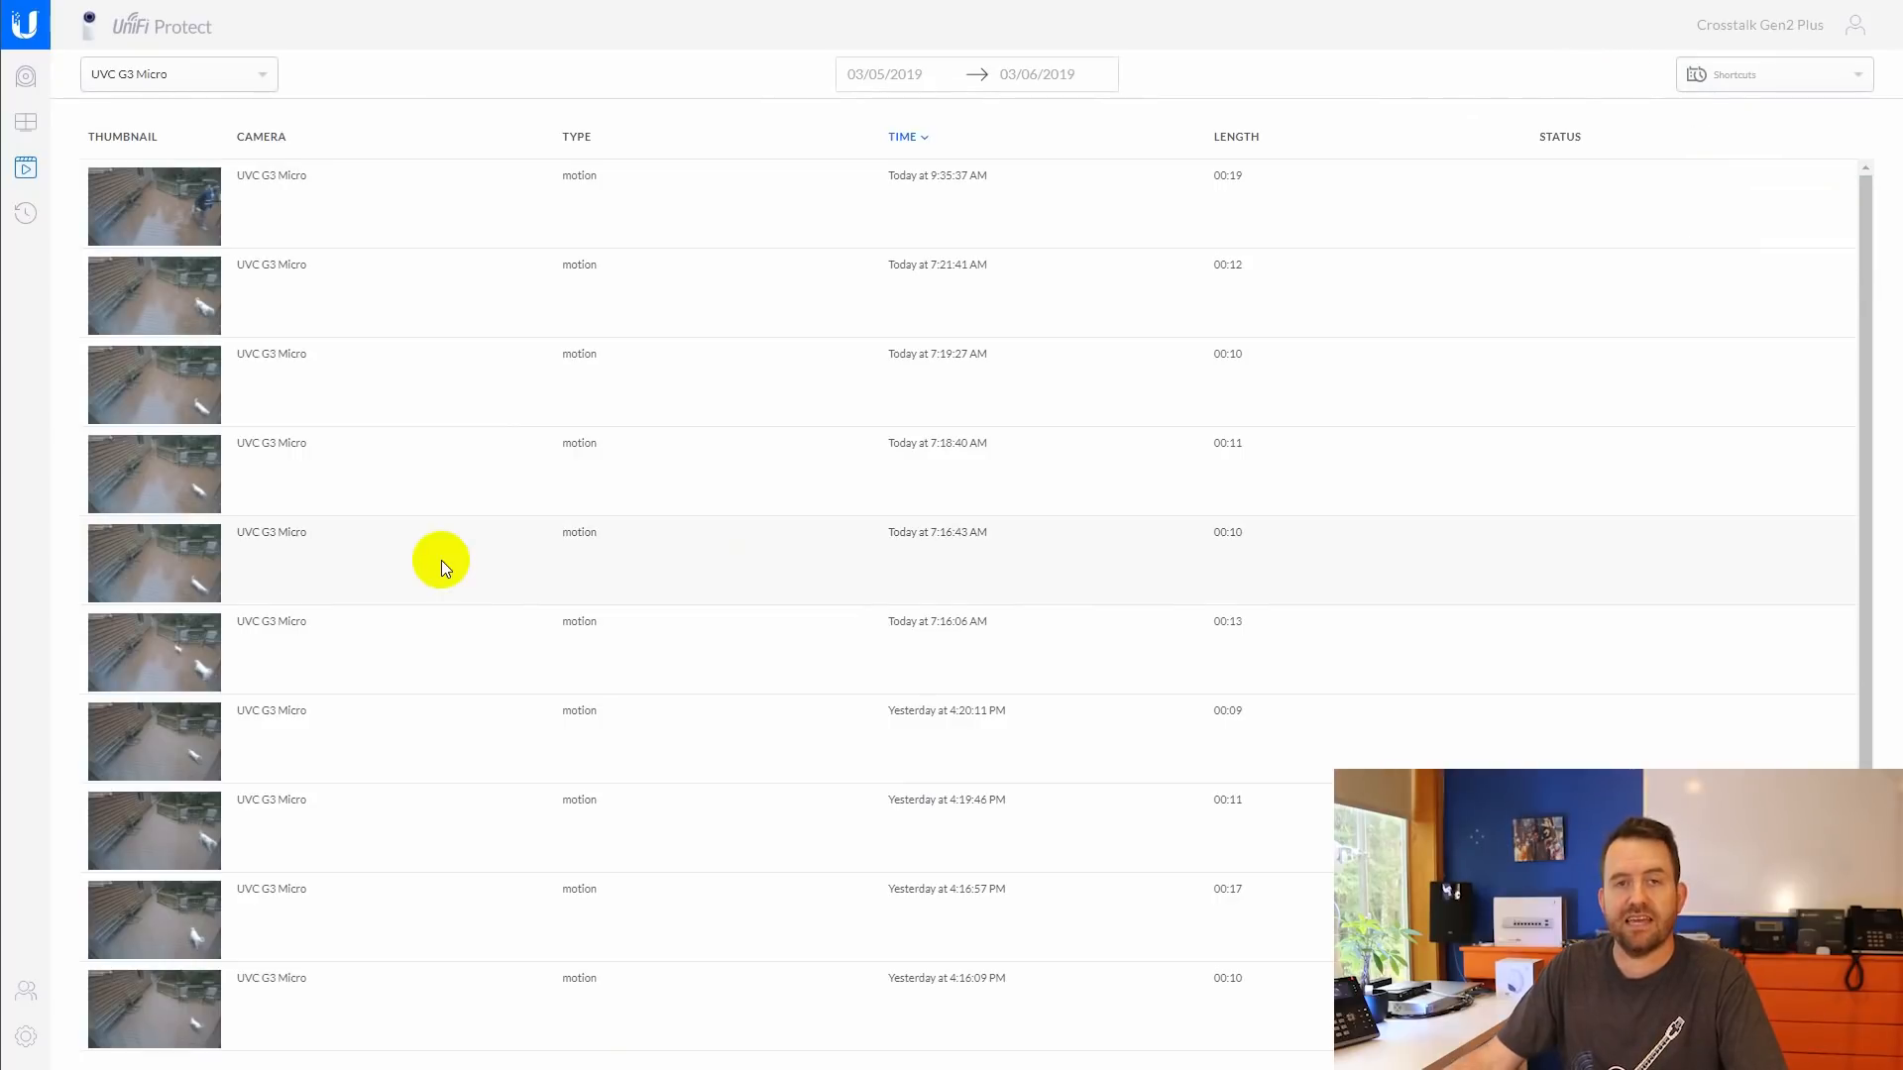
- Play the UVC G3 Micro motion recordings from today at 7:16:06 AM and 9:35:37 AM, replaying part of the second, and close the playback
scroll(413, 543, "down", 3)
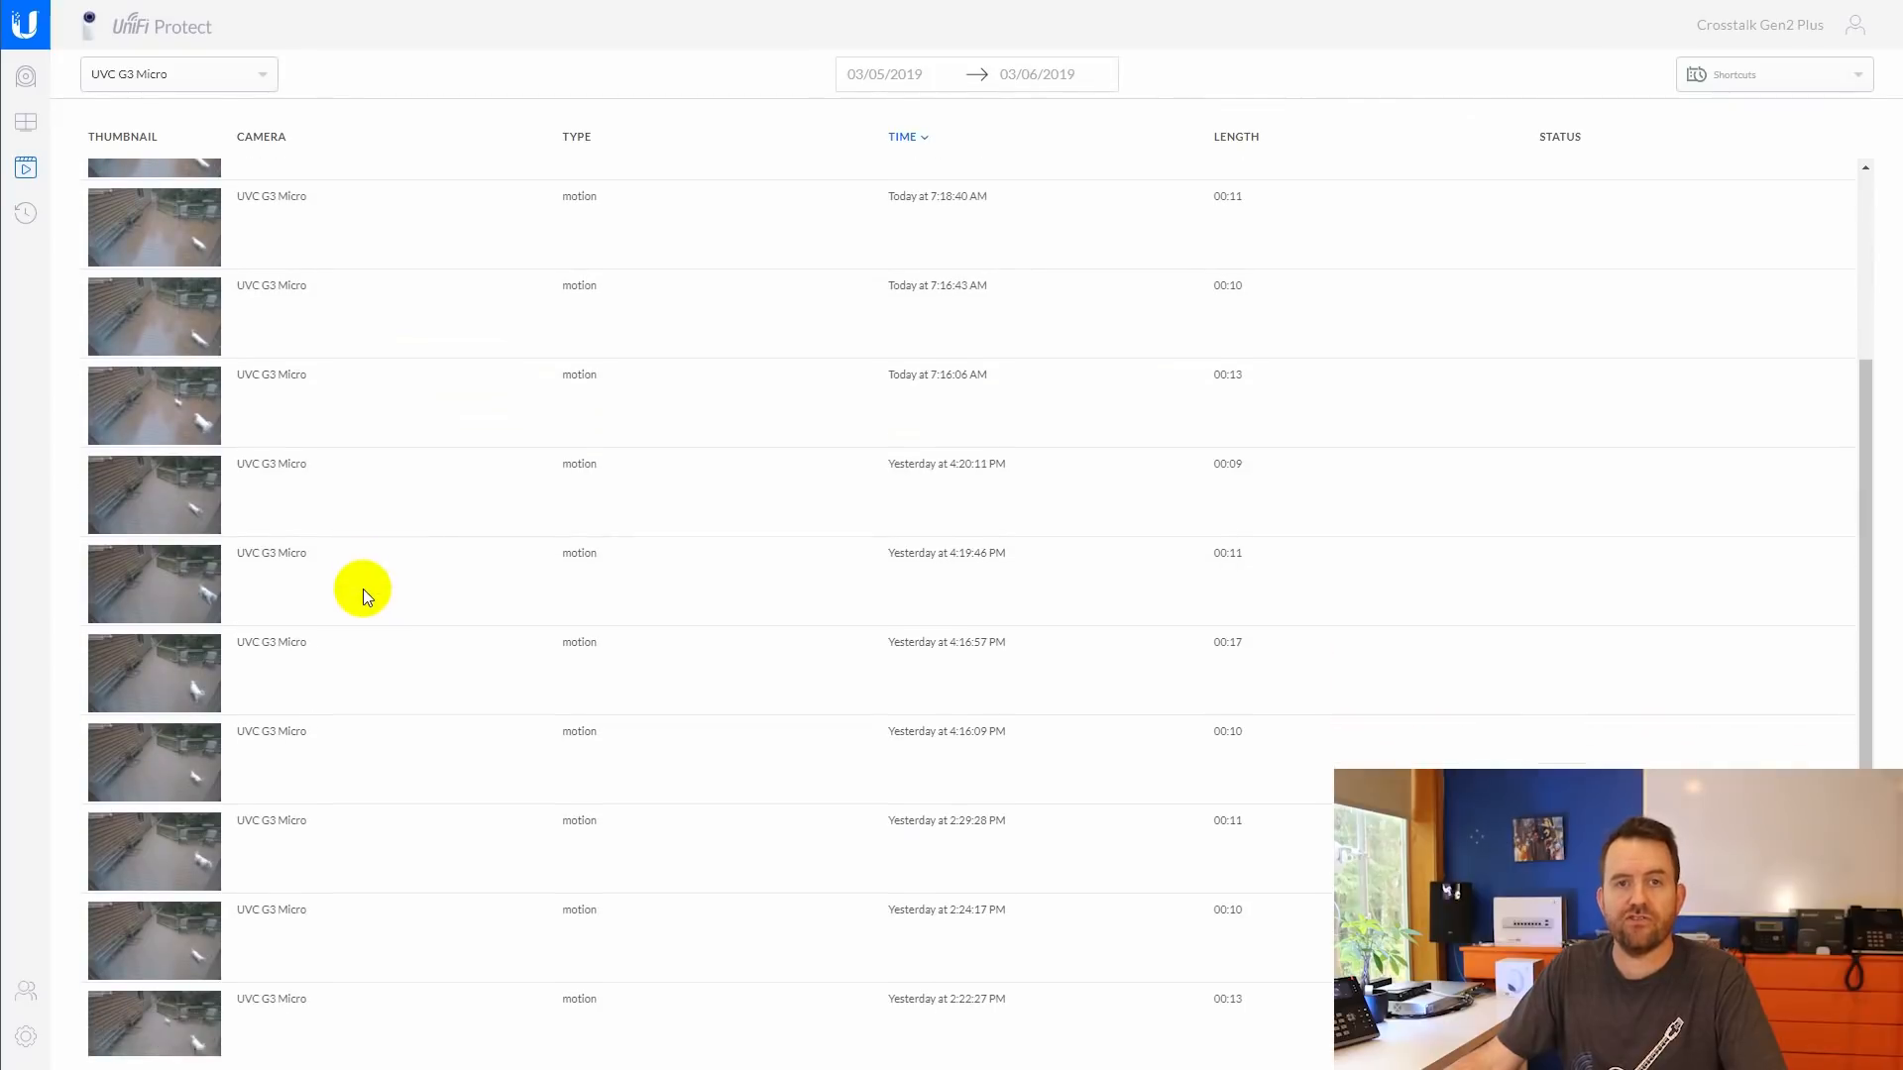
left_click(145, 394)
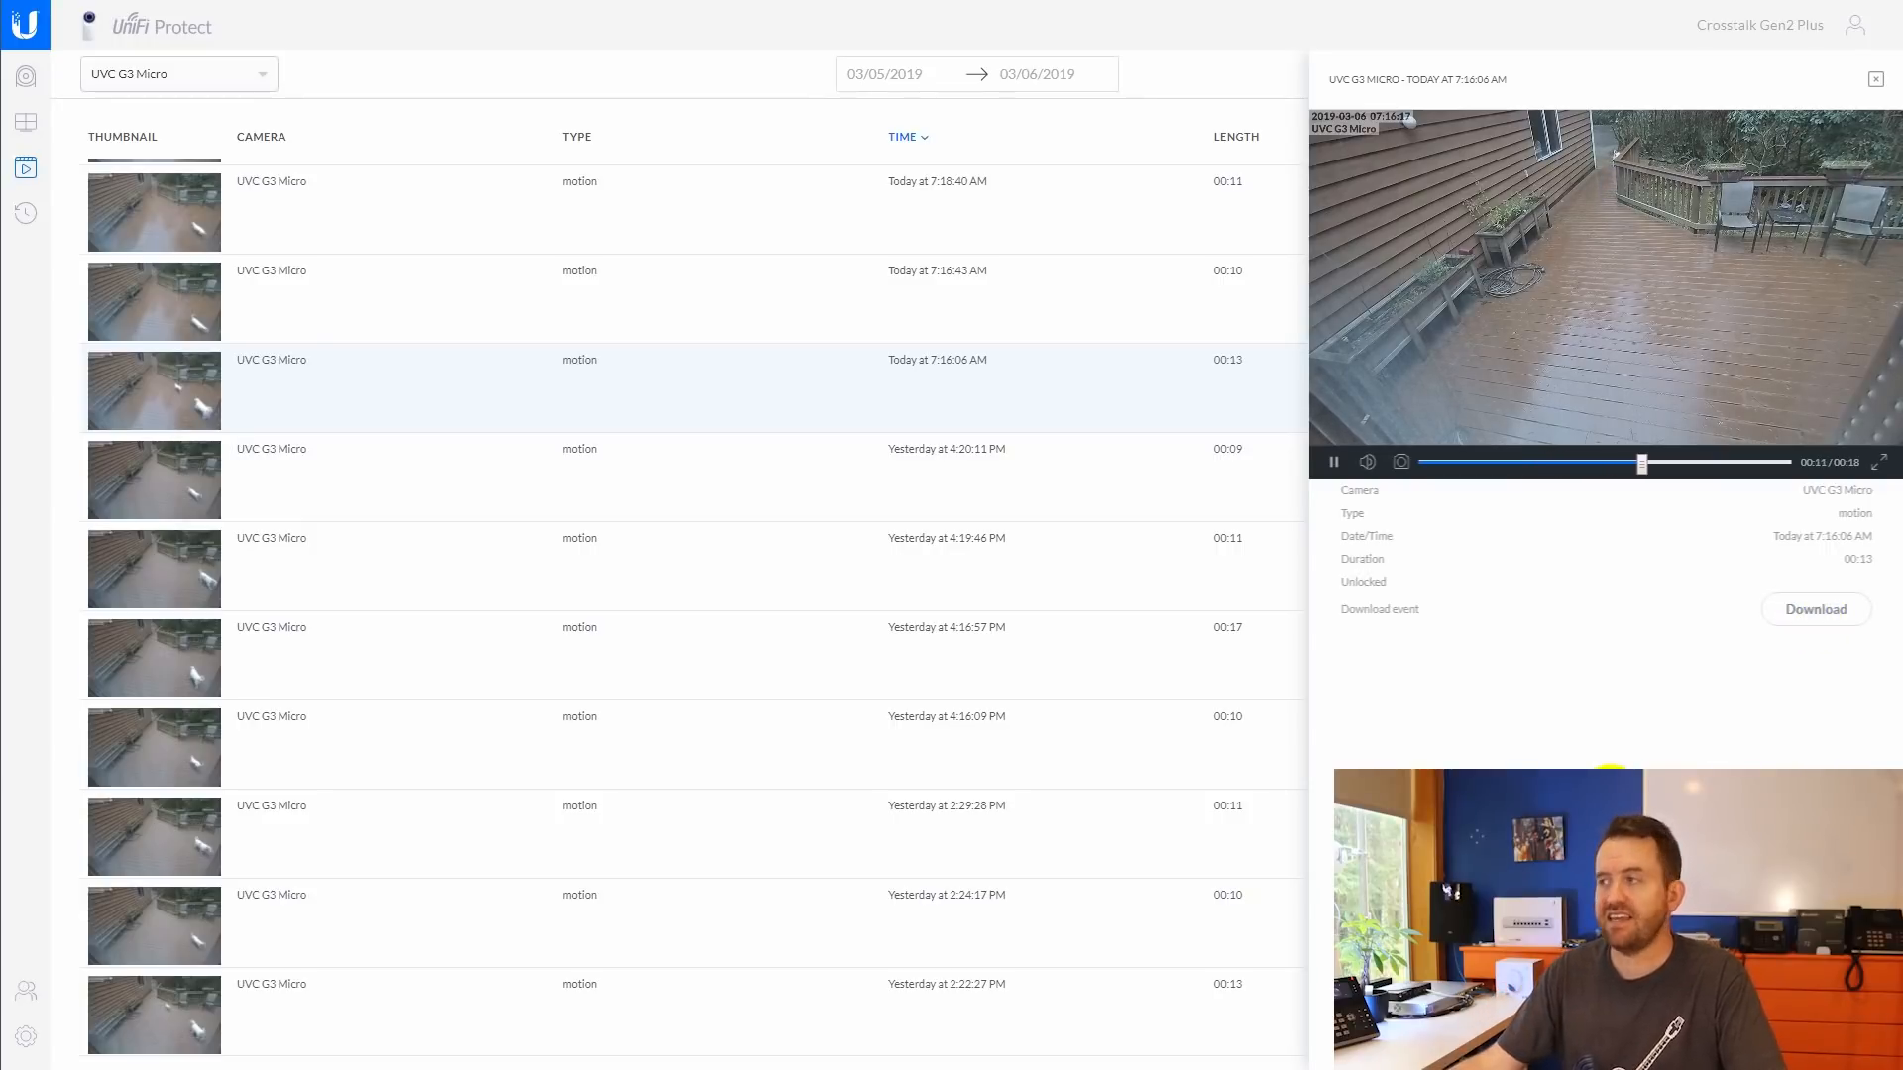
left_click(1875, 78)
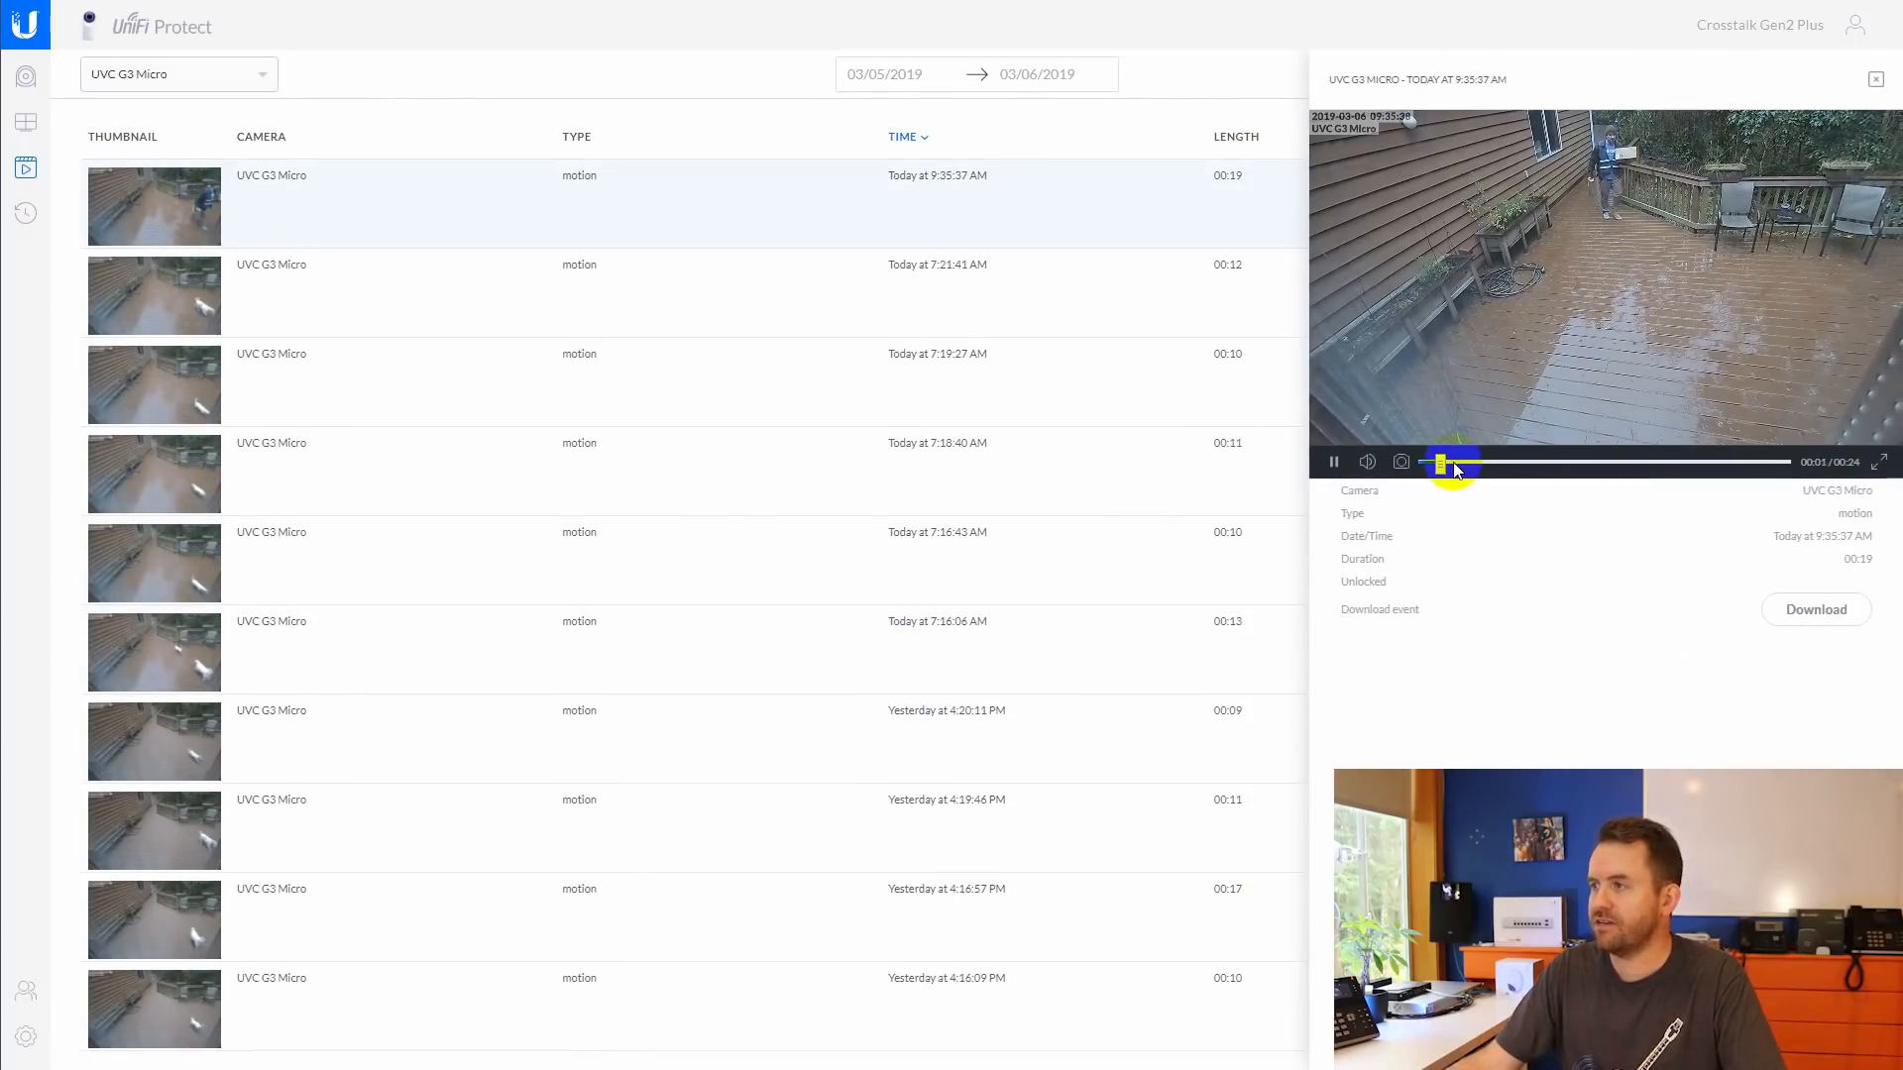
left_click(1499, 462)
left_click_drag(1499, 463, 1459, 487)
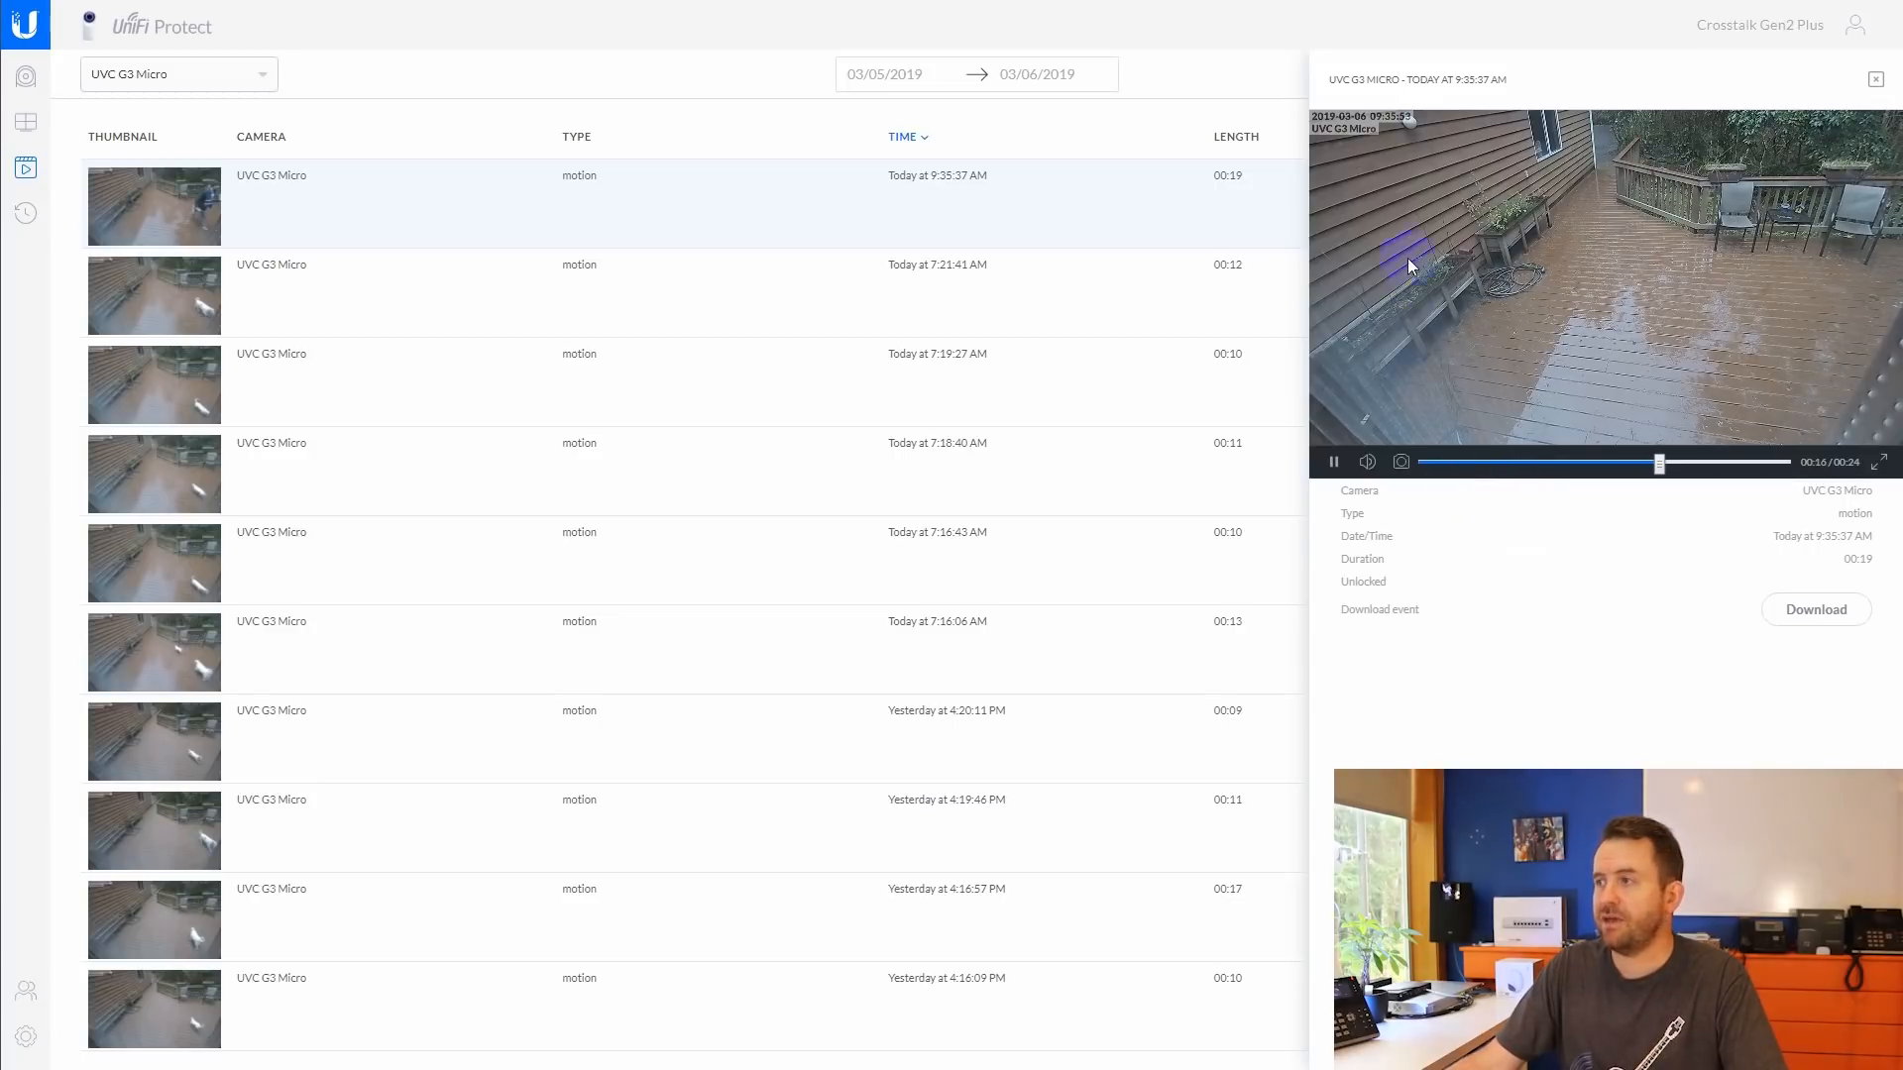
left_click(1876, 81)
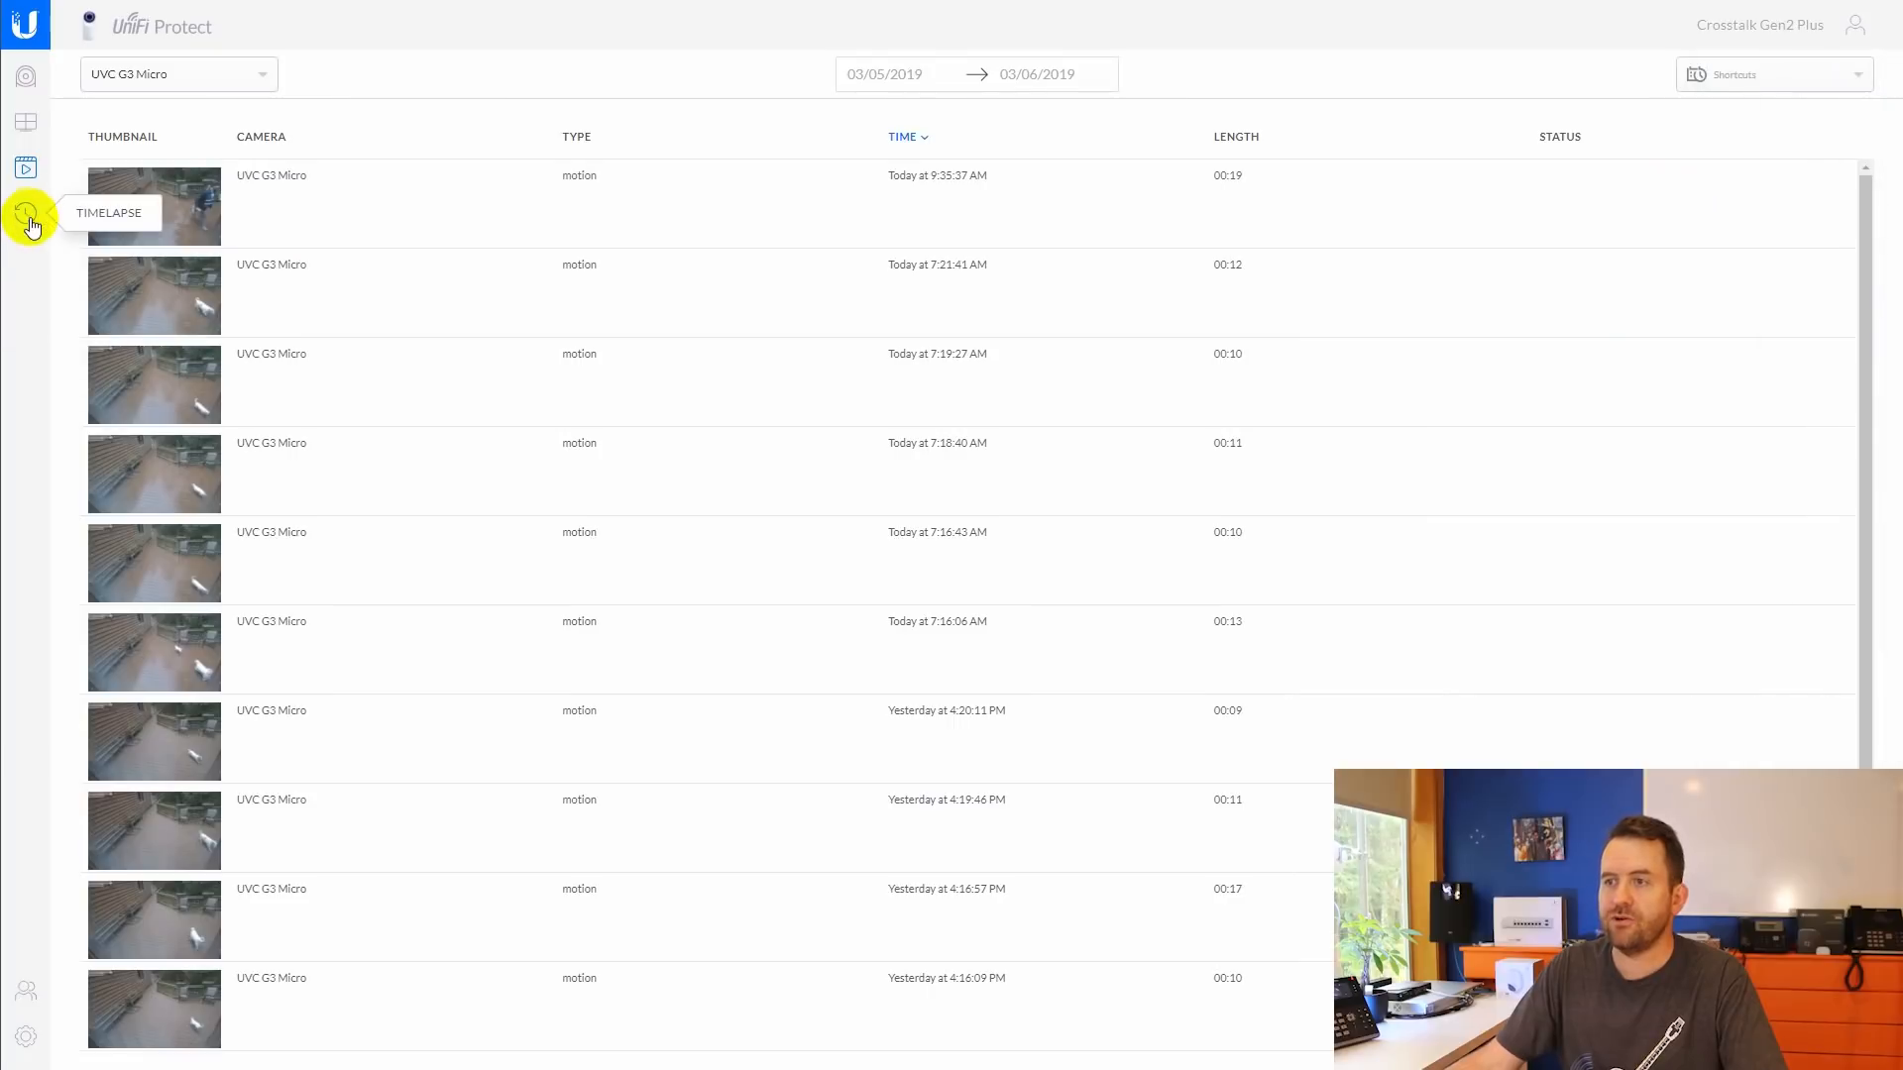
- Open the timelapse view and switch it to the UVC G3 w/IR Extender camera
left_click(25, 213)
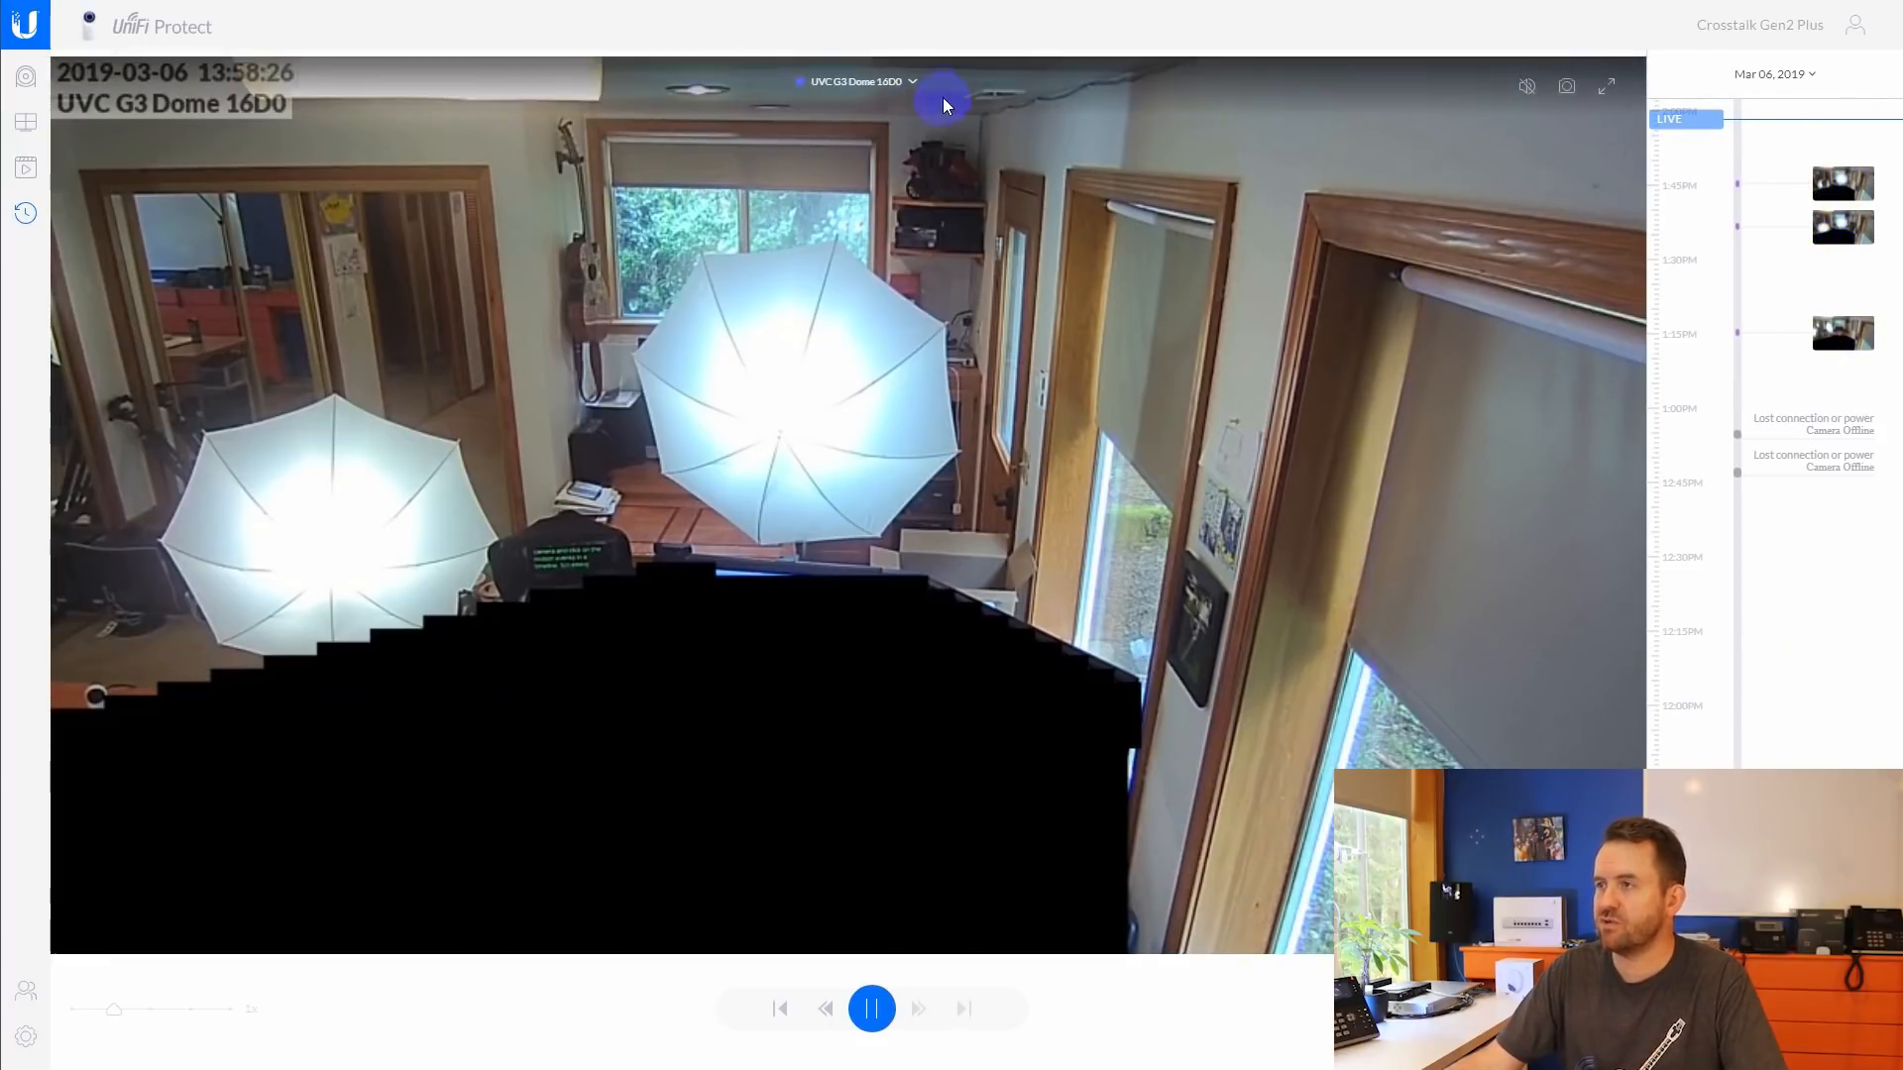
left_click(912, 81)
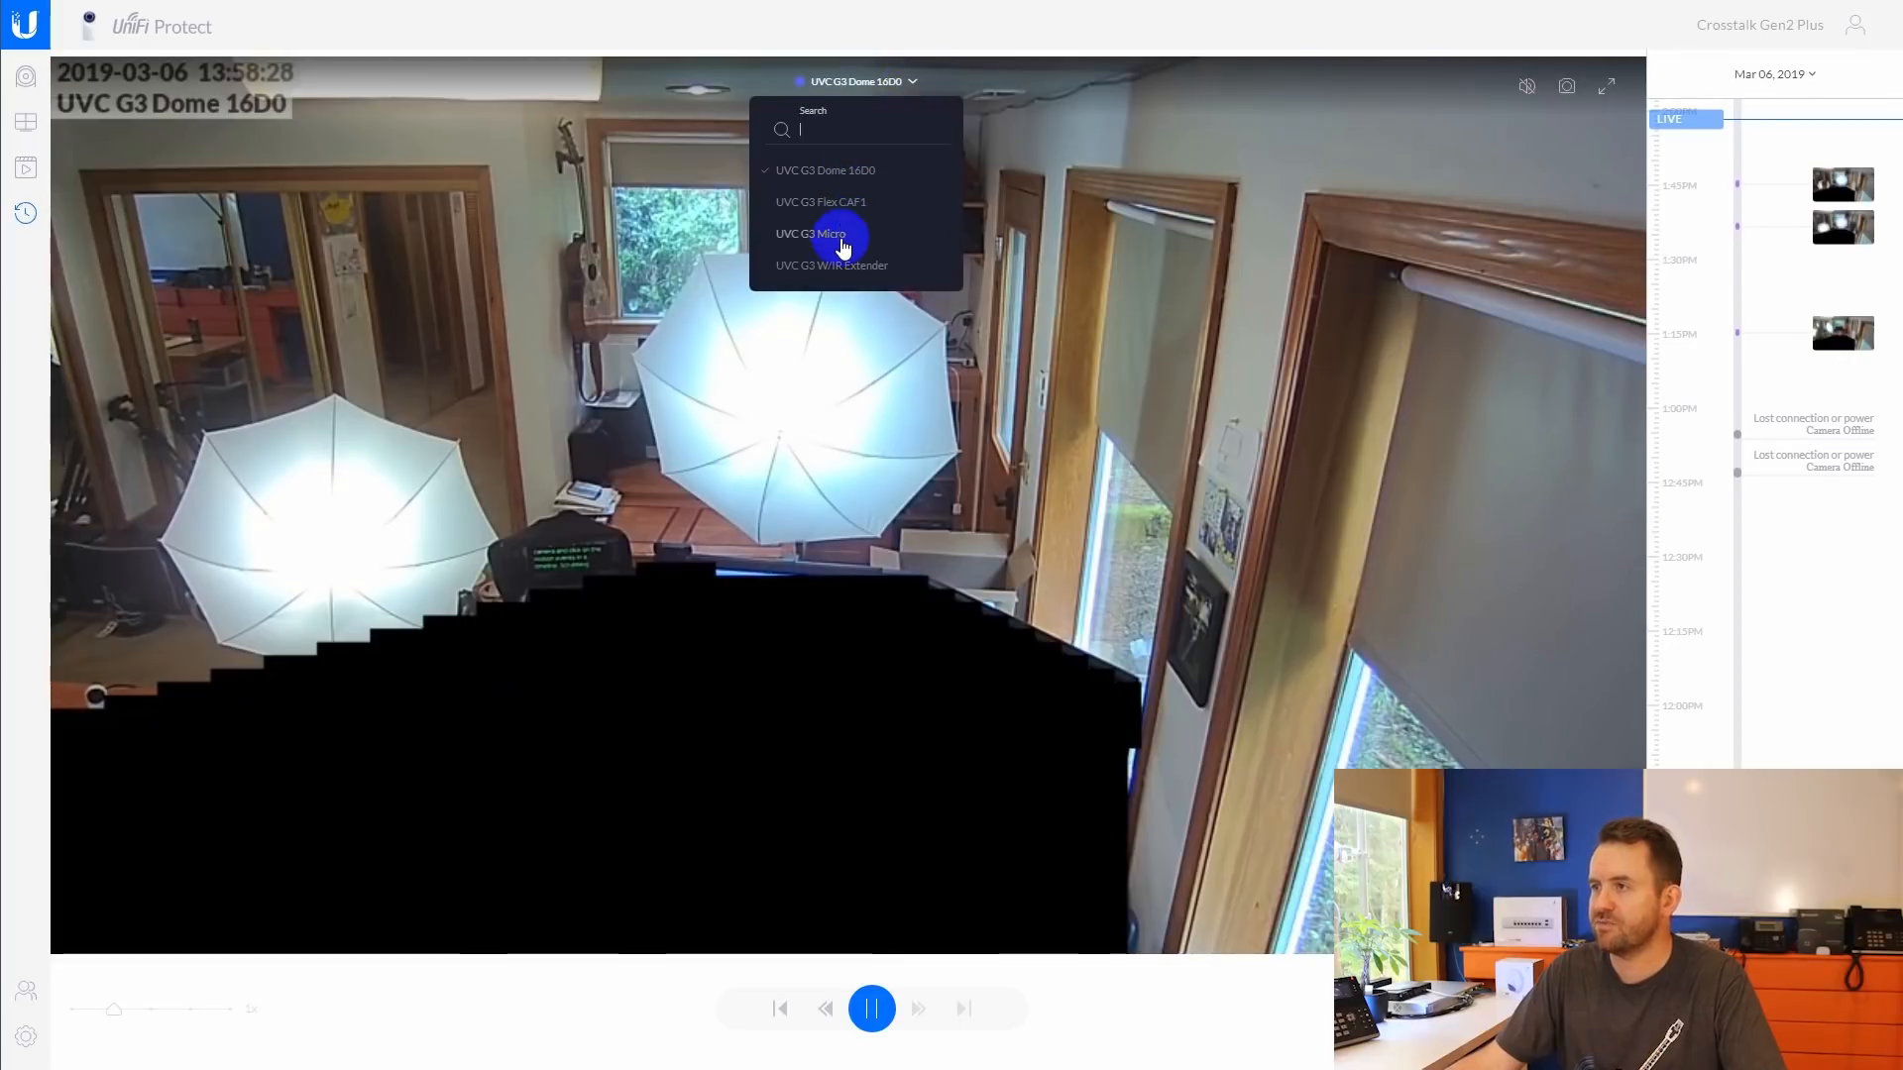
left_click(828, 265)
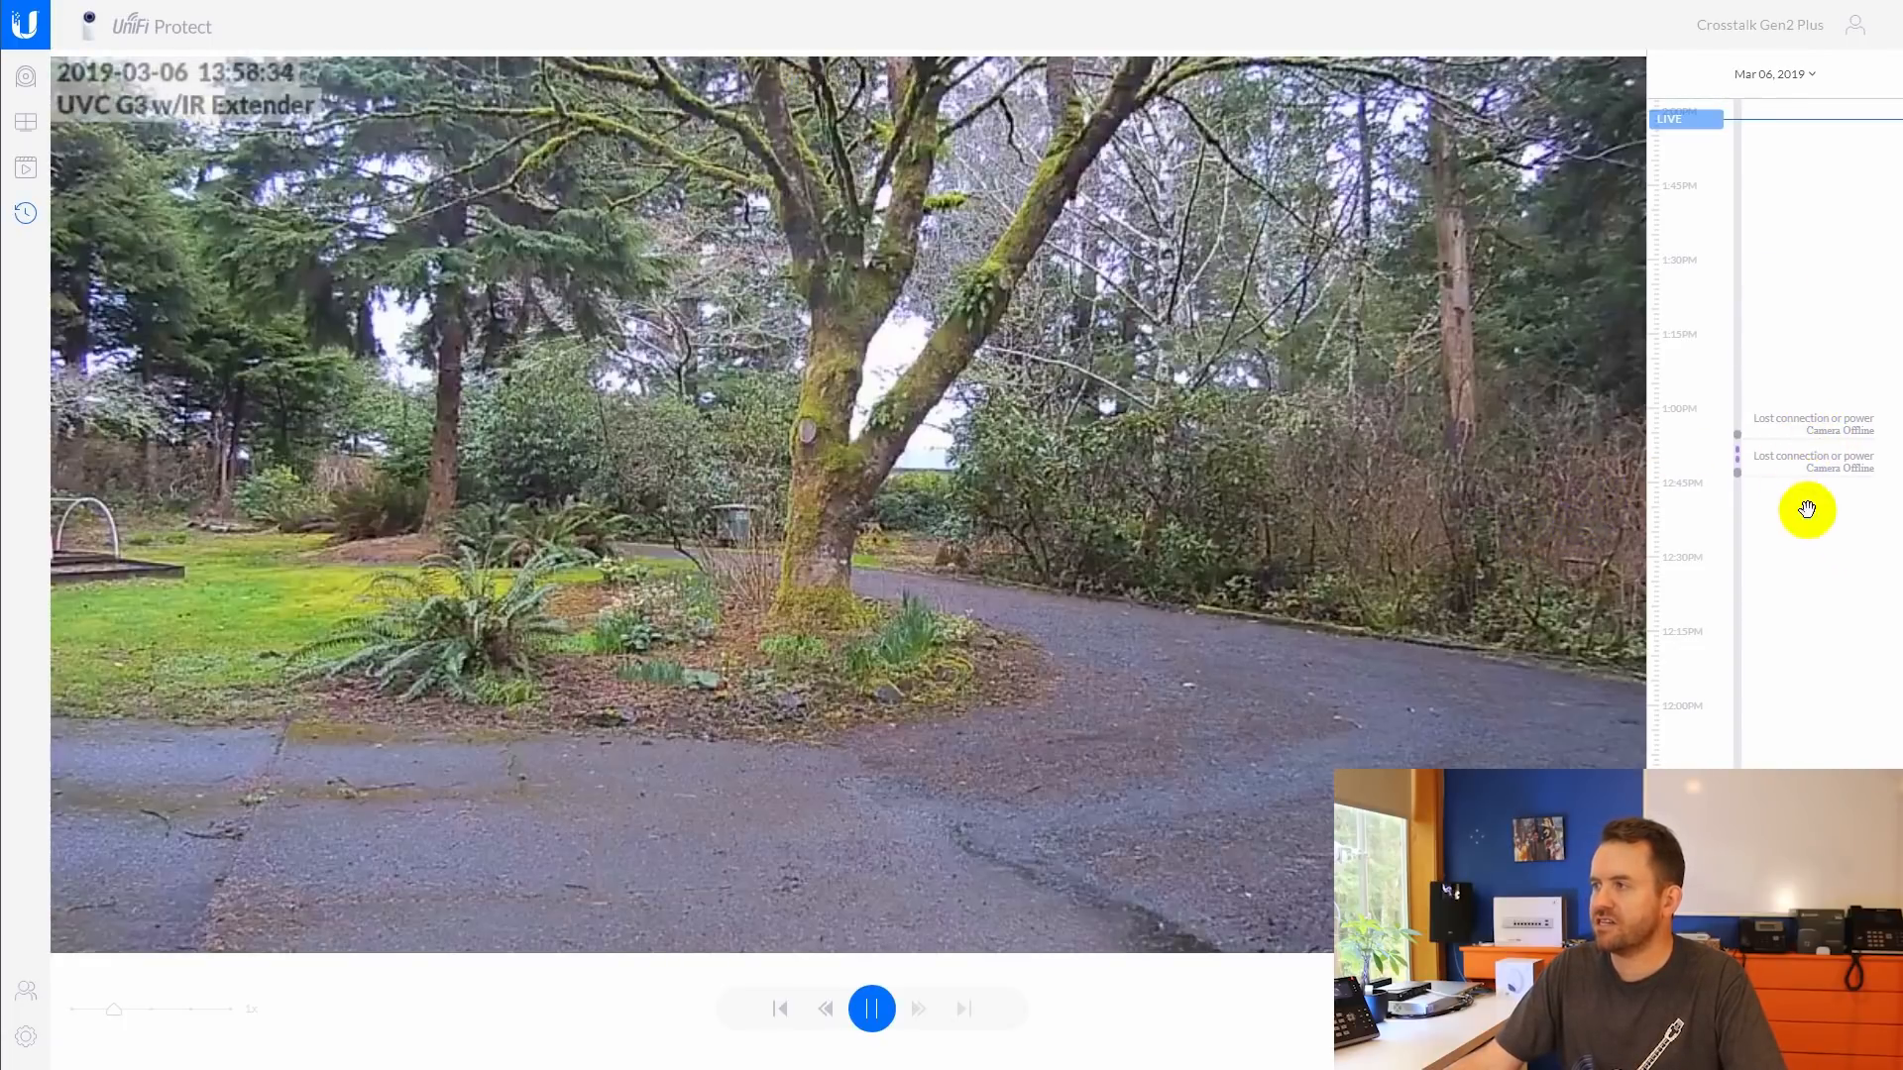
- Go back along the camera's timeline to the morning and play the motion event at about 9:35 AM
left_click_drag(1852, 728, 1821, 226)
left_click_drag(1797, 716, 1805, 224)
left_click_drag(1784, 560, 1820, 319)
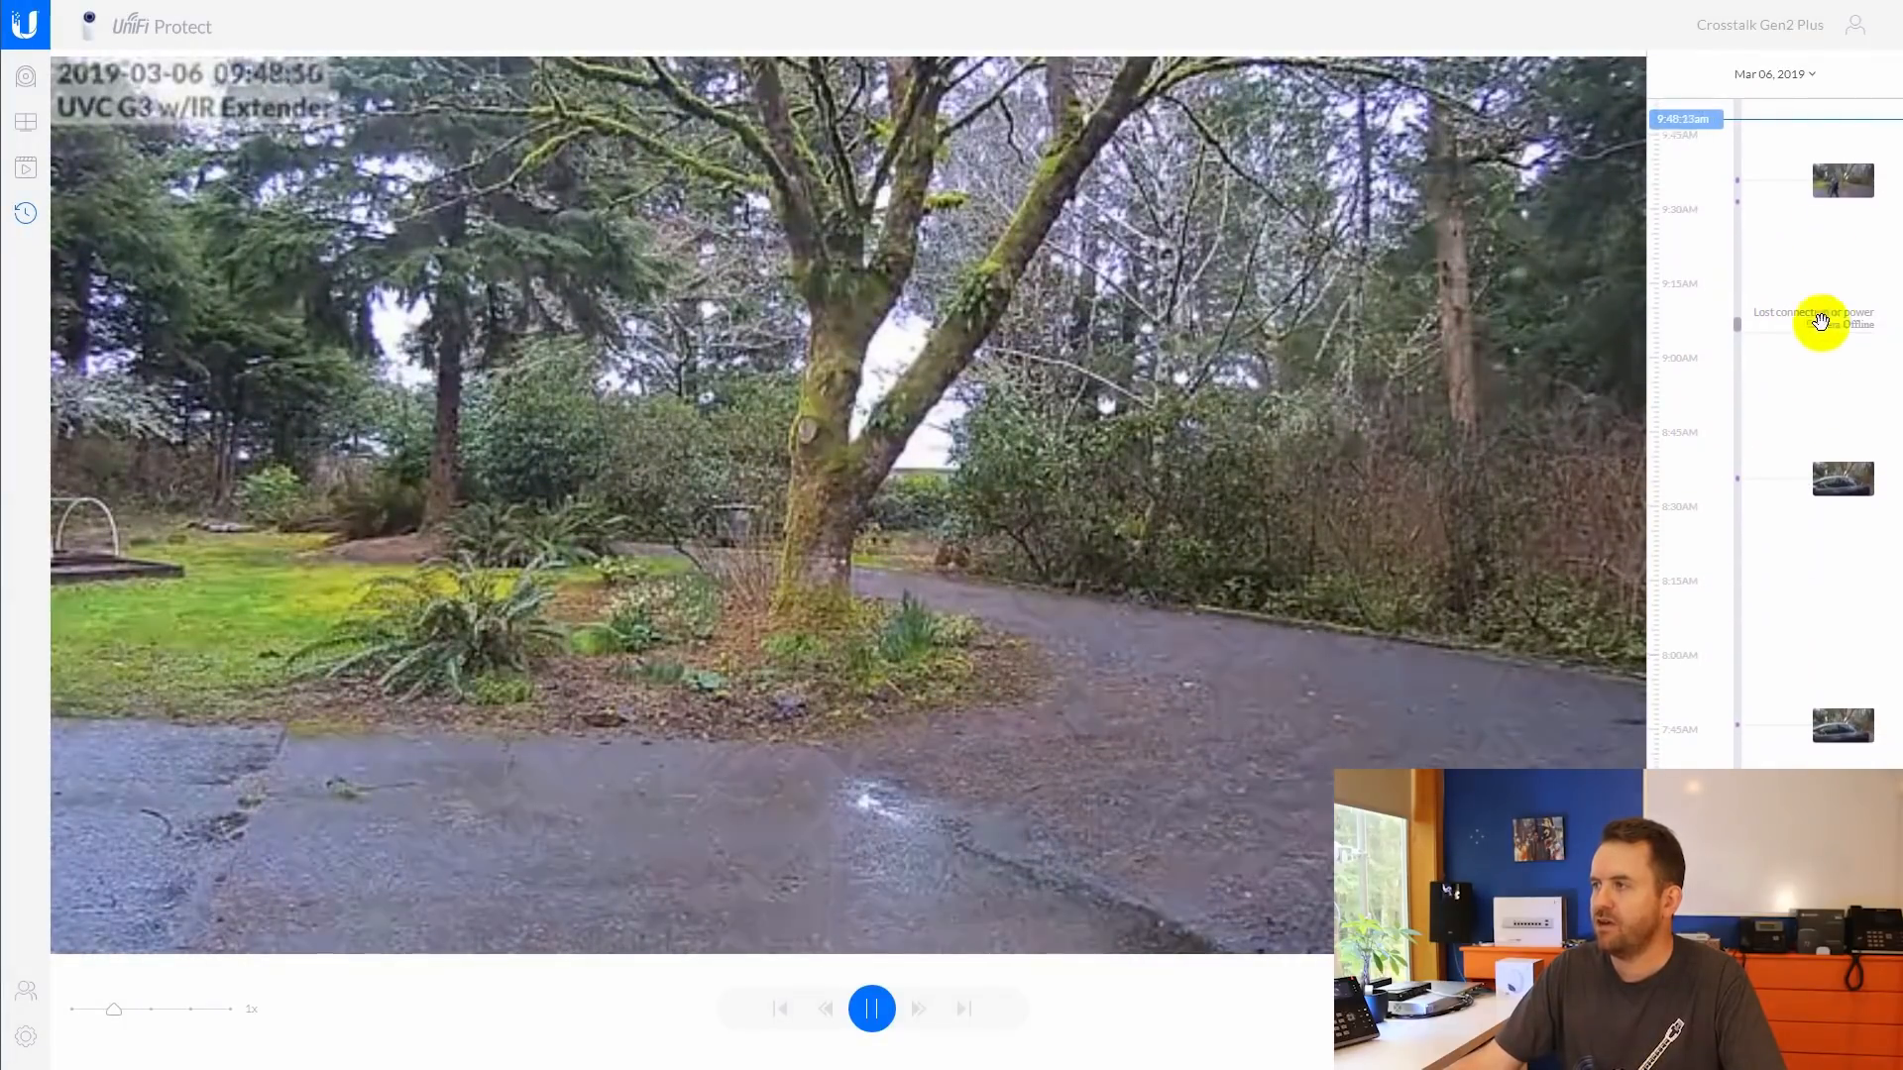
left_click(1834, 192)
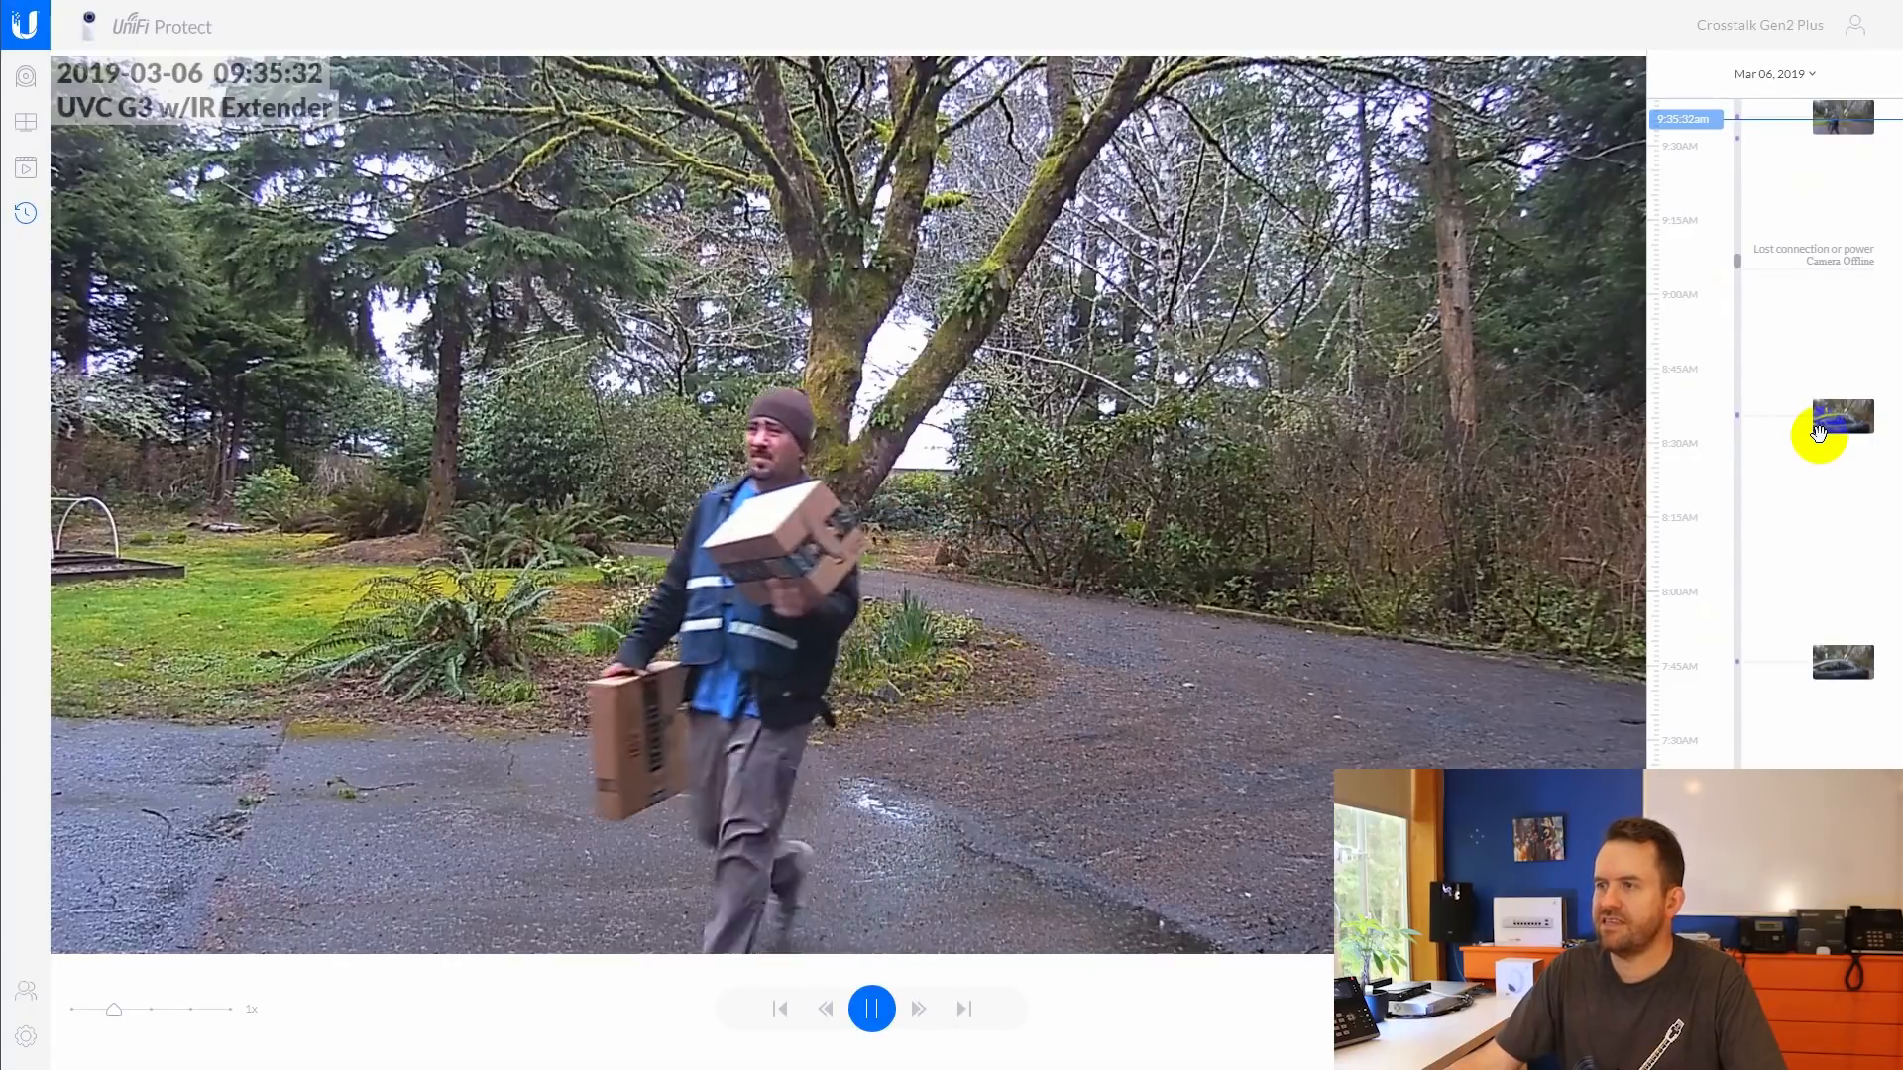
left_click(1819, 433)
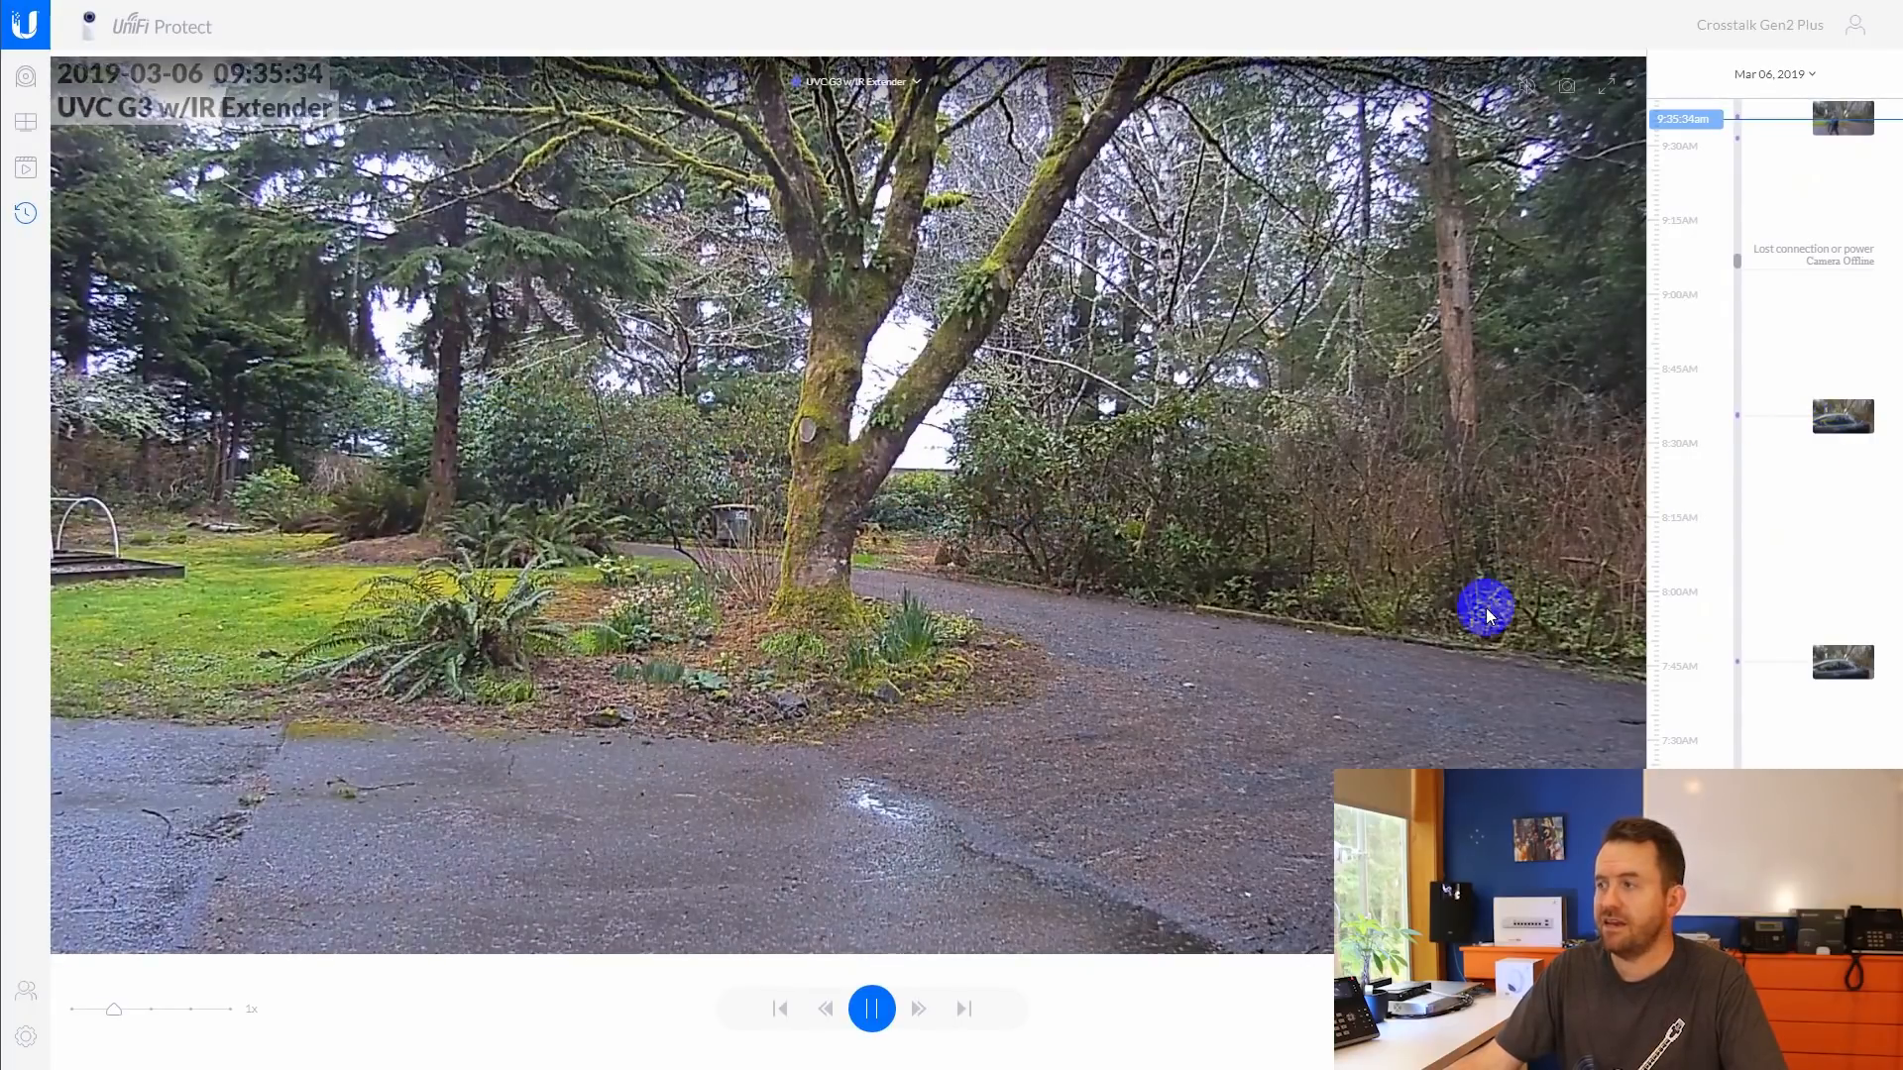
left_click_drag(1816, 519, 1793, 574)
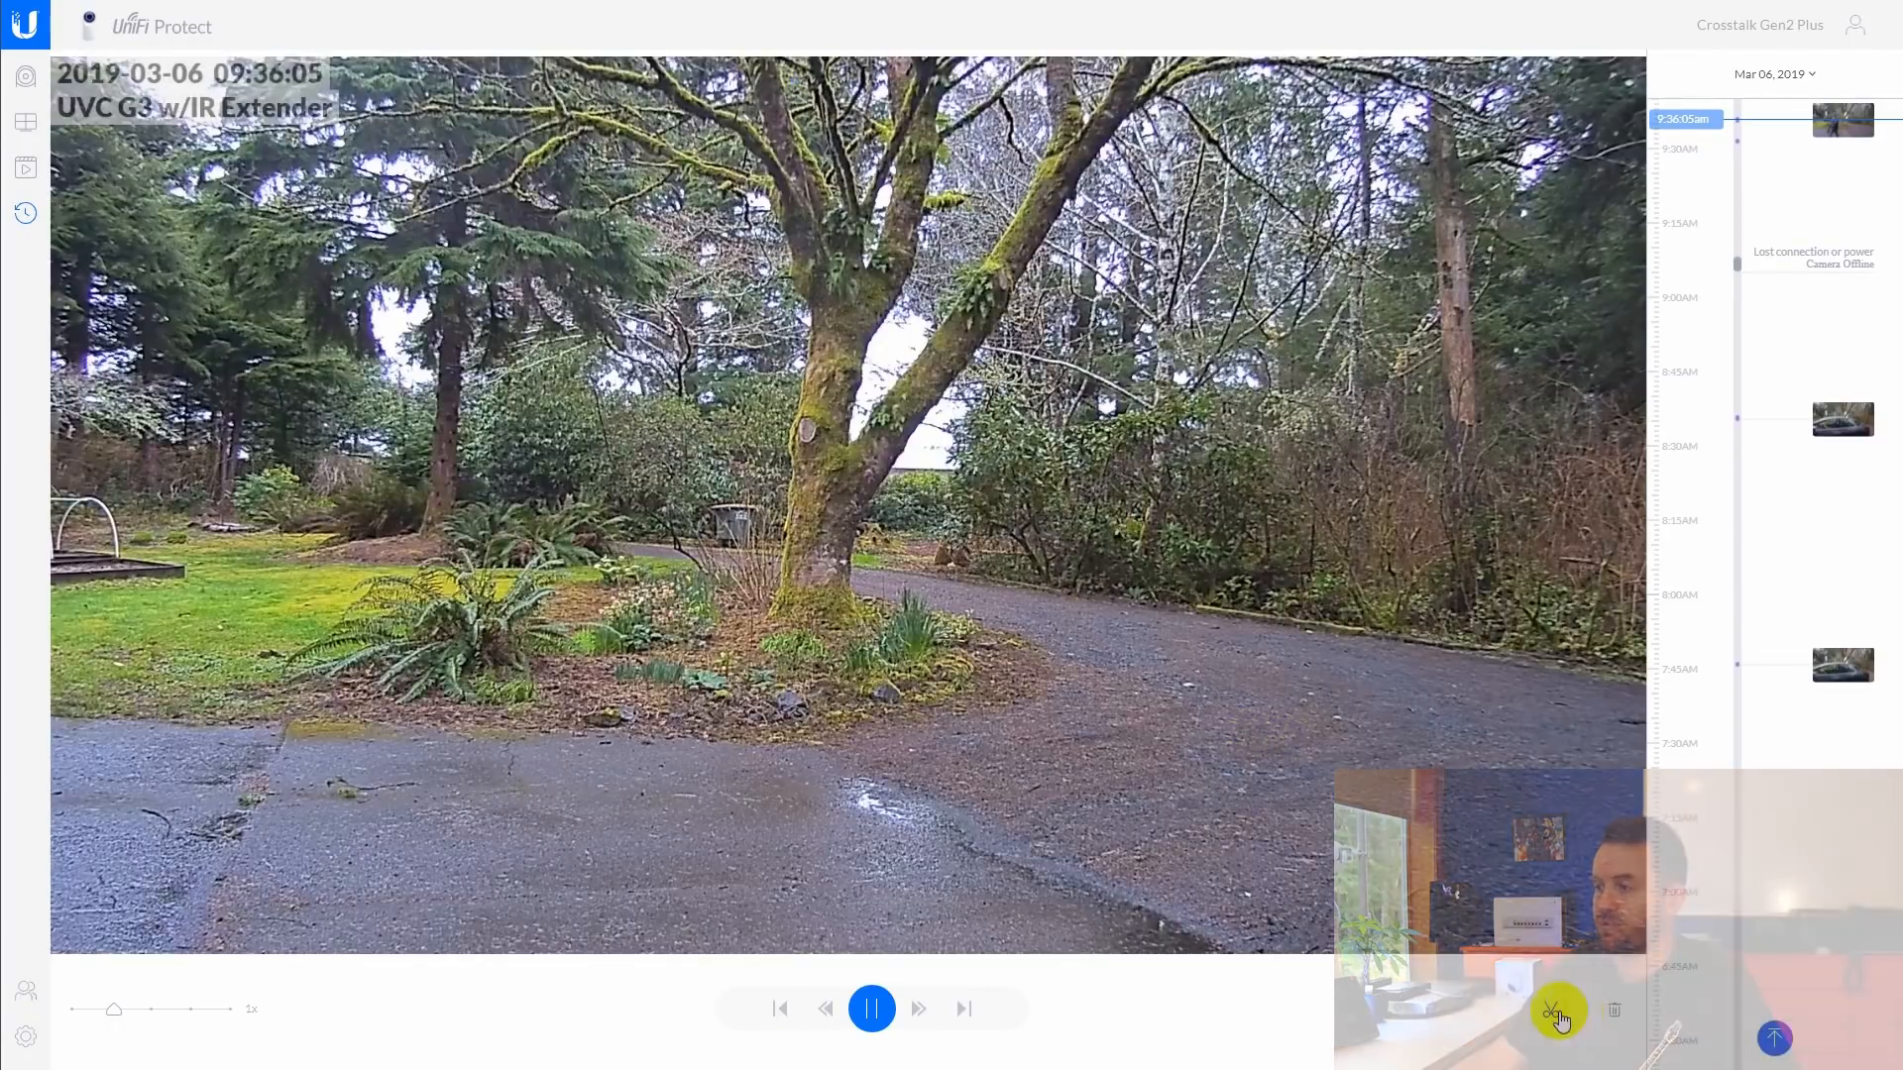
- Start a clip export from the timeline and set its range from 9:30:36 AM to 9:36:15 AM, covering both motion events
left_click(1551, 1016)
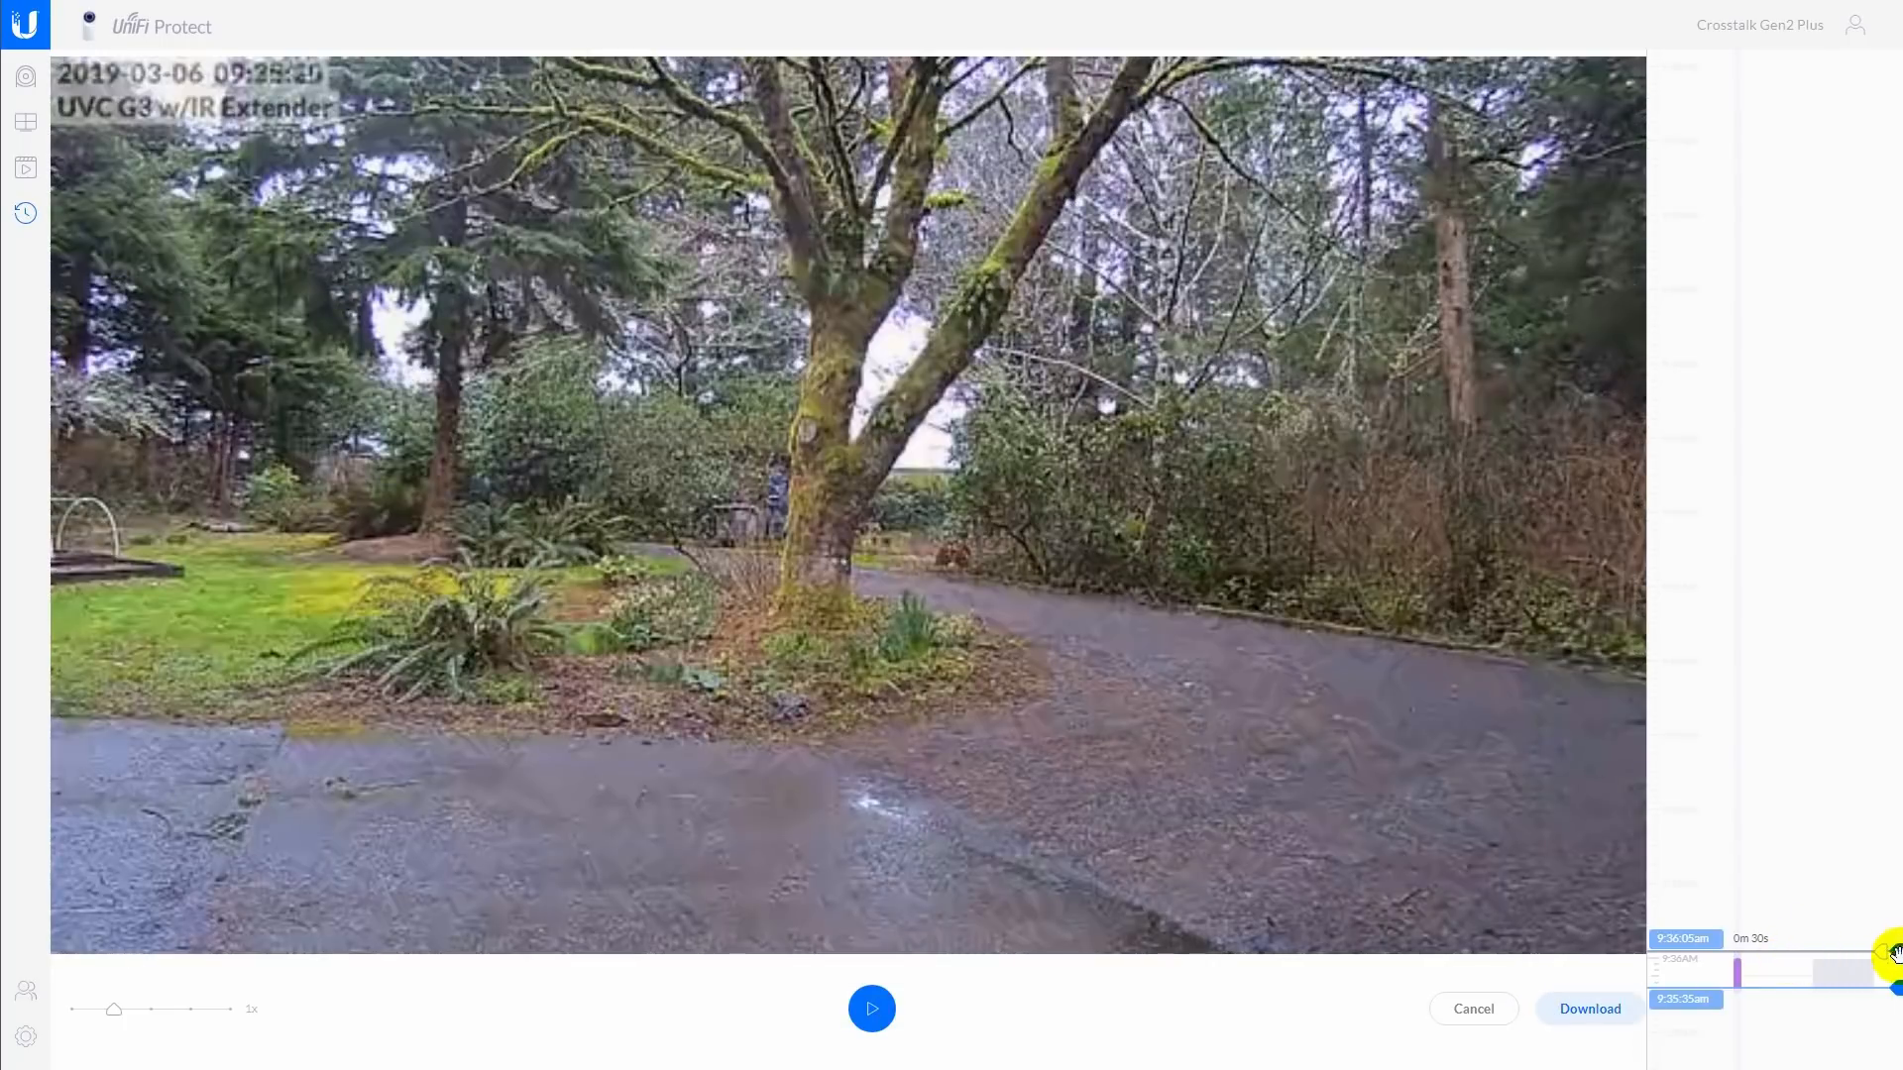
left_click_drag(1886, 950, 1880, 616)
left_click_drag(1754, 881, 1780, 502)
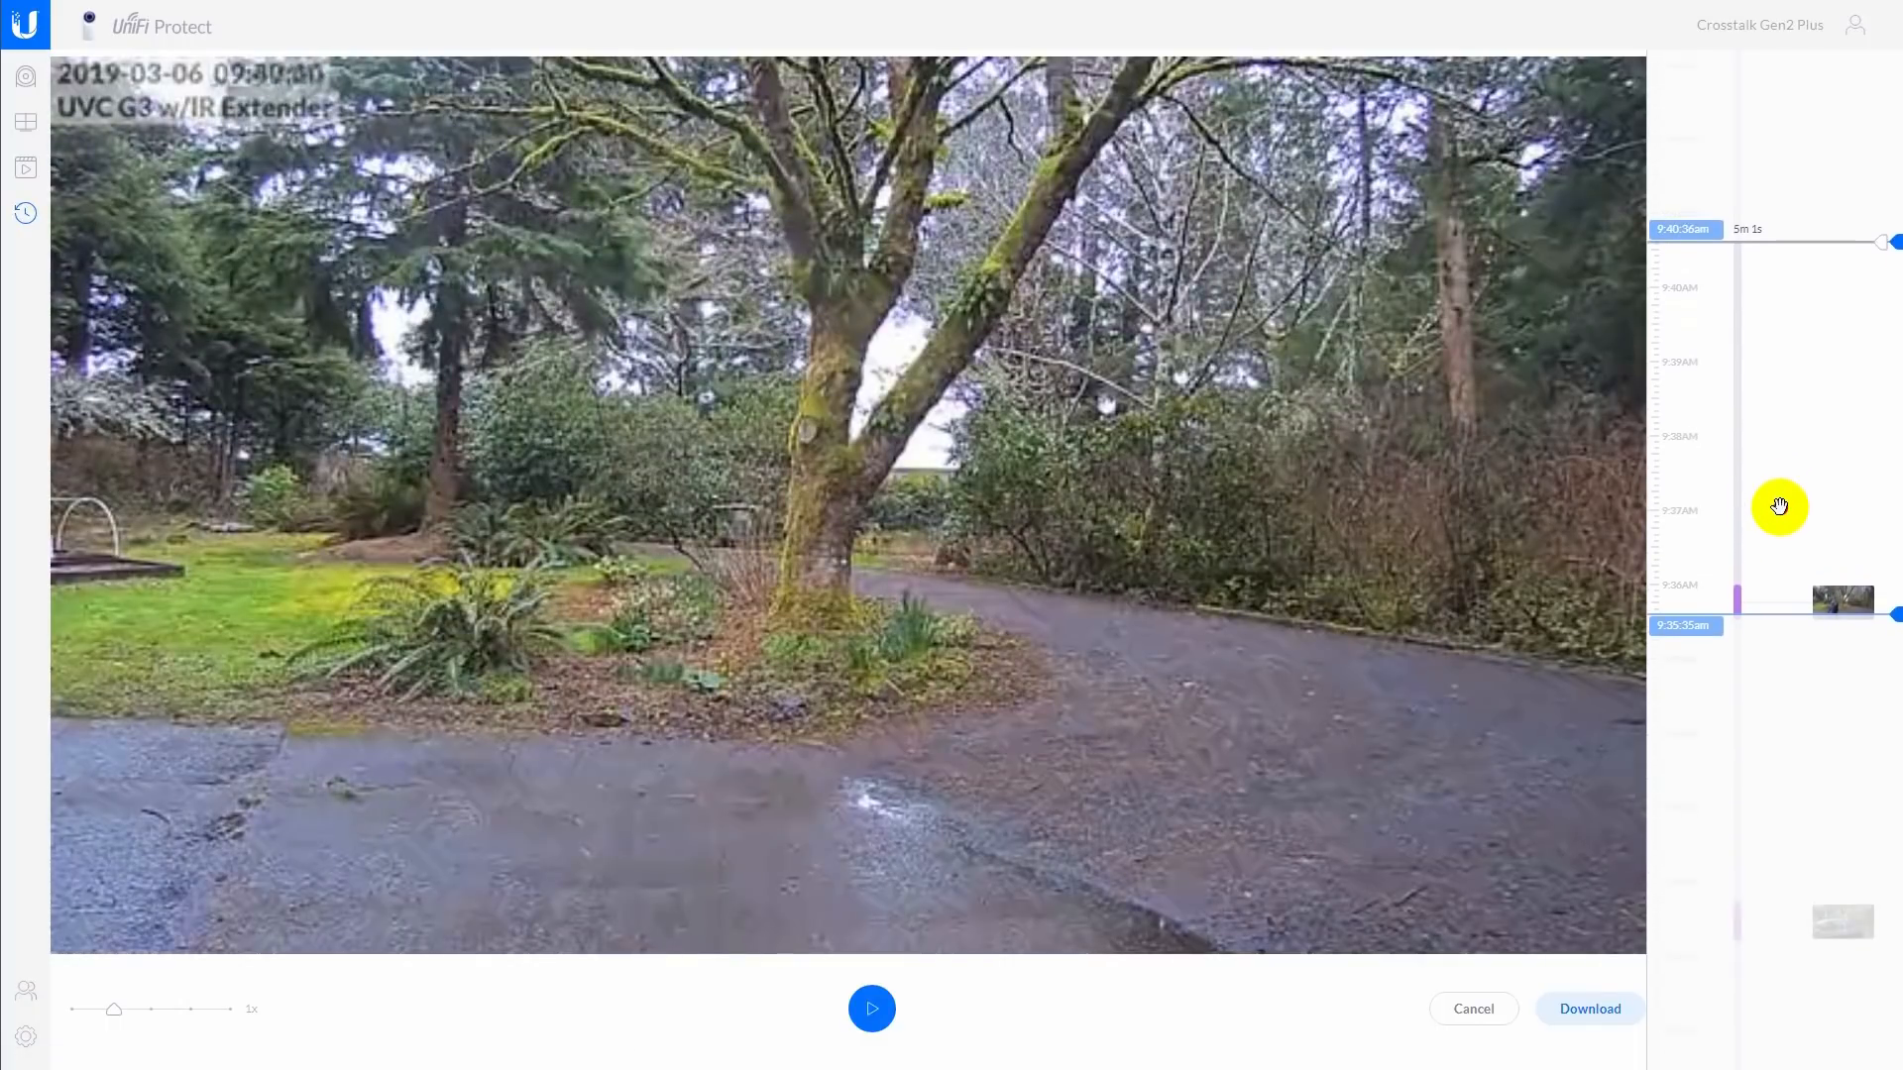
left_click_drag(1890, 504, 1879, 883)
left_click_drag(1882, 128, 1889, 454)
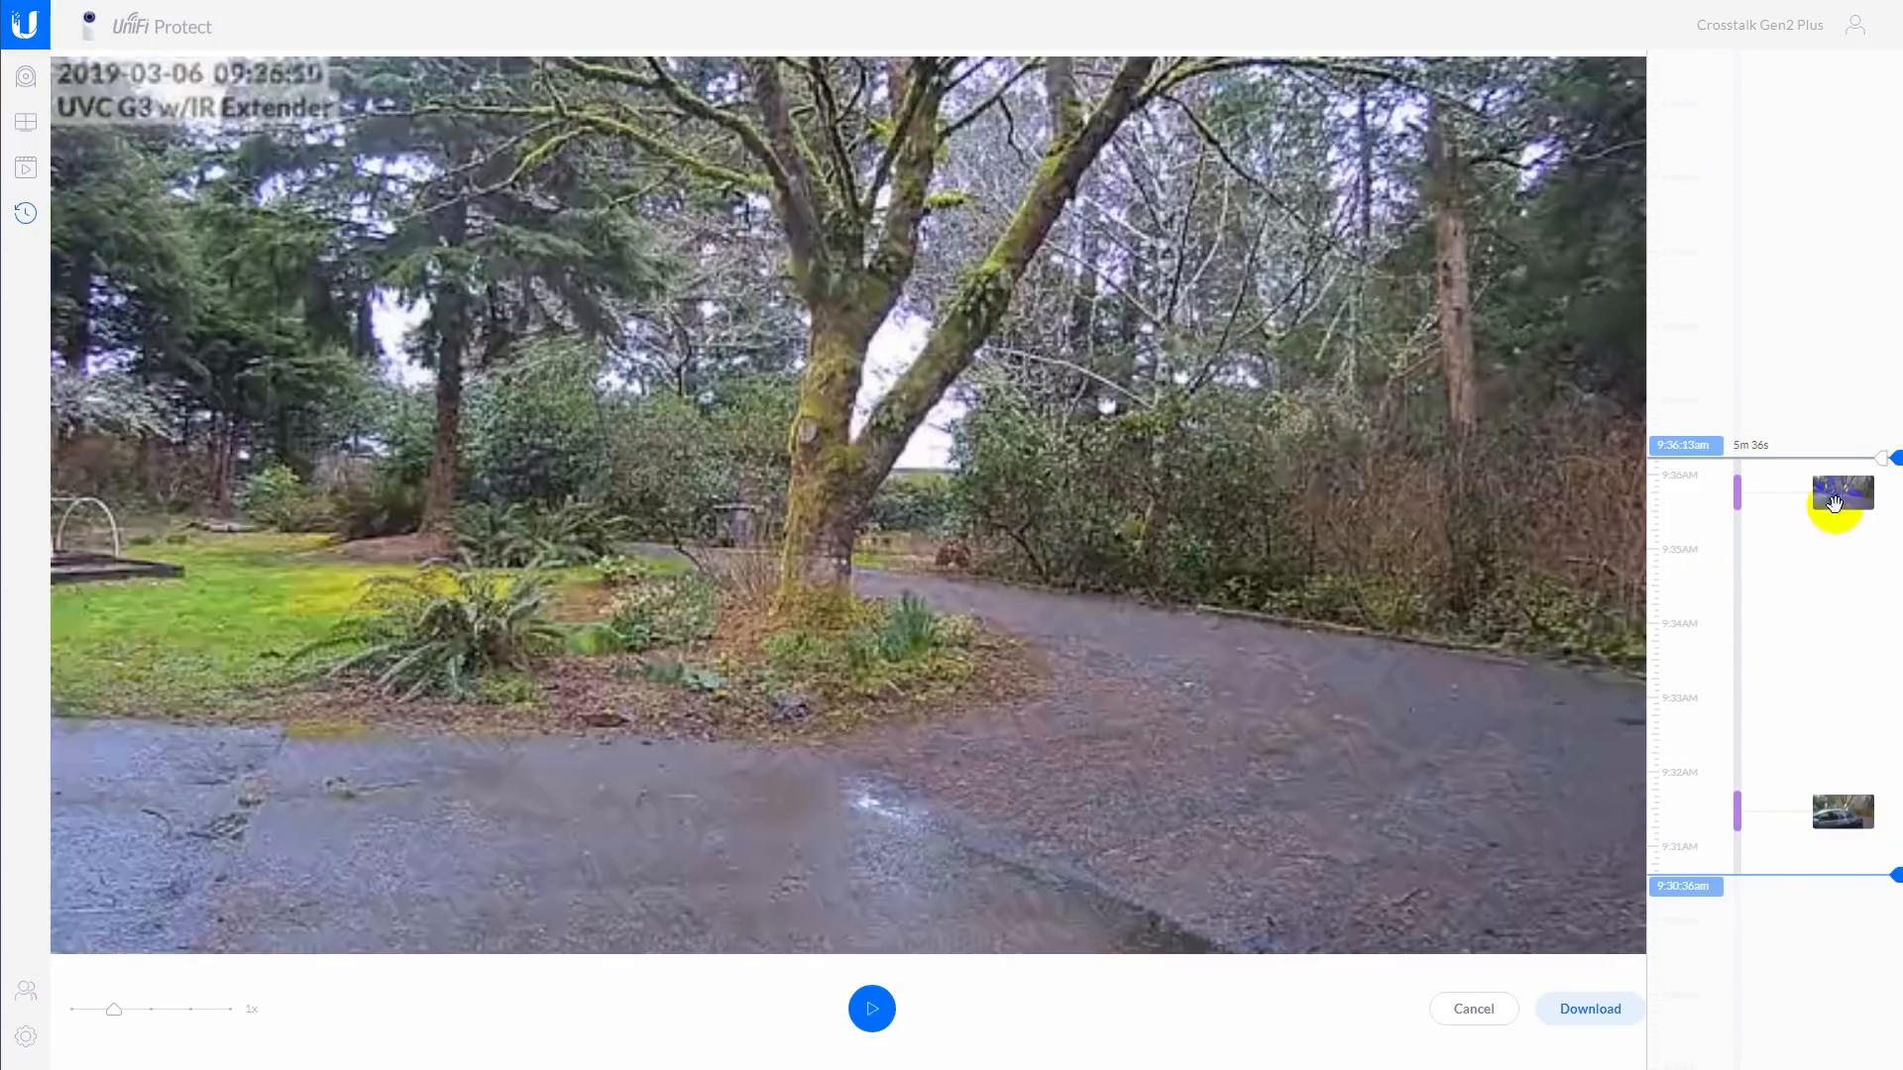
- Review the user list and the general system settings, switching time-based purging on and off again to view its retention option
left_click(30, 996)
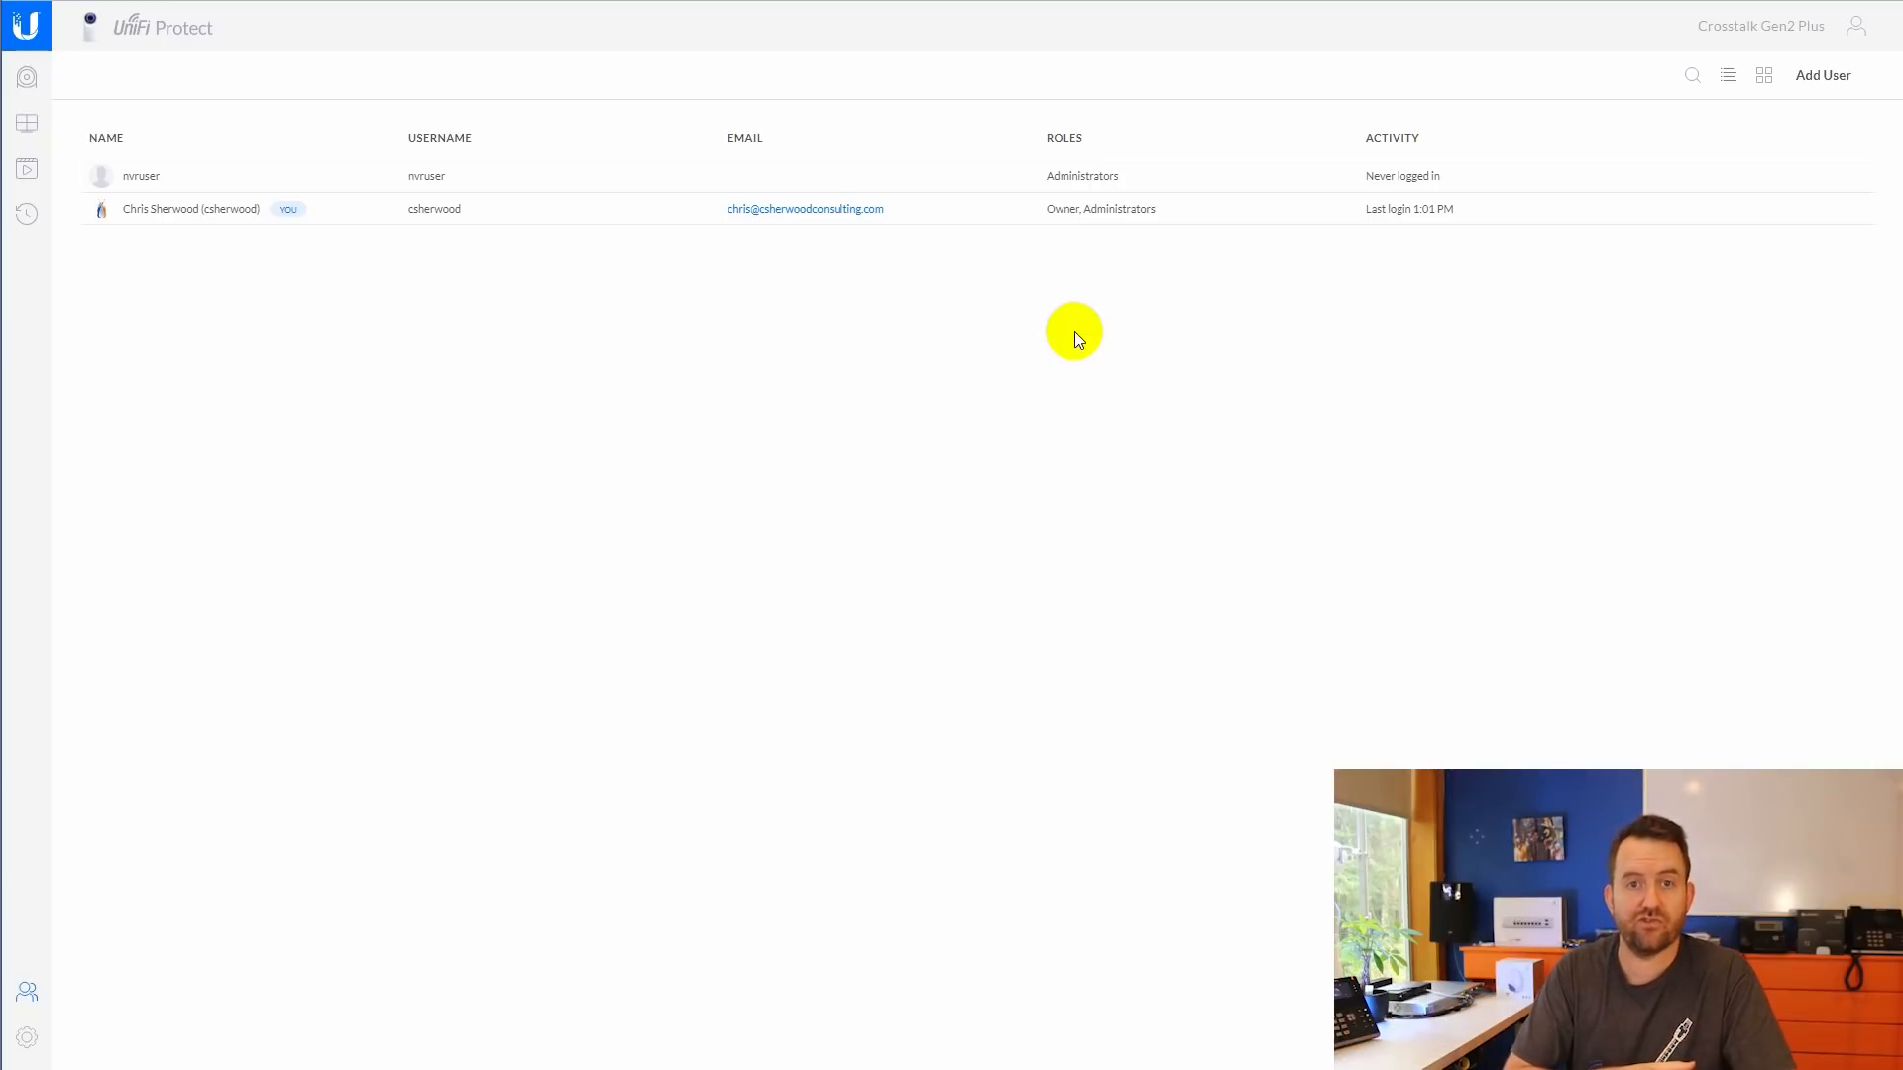
left_click(27, 1037)
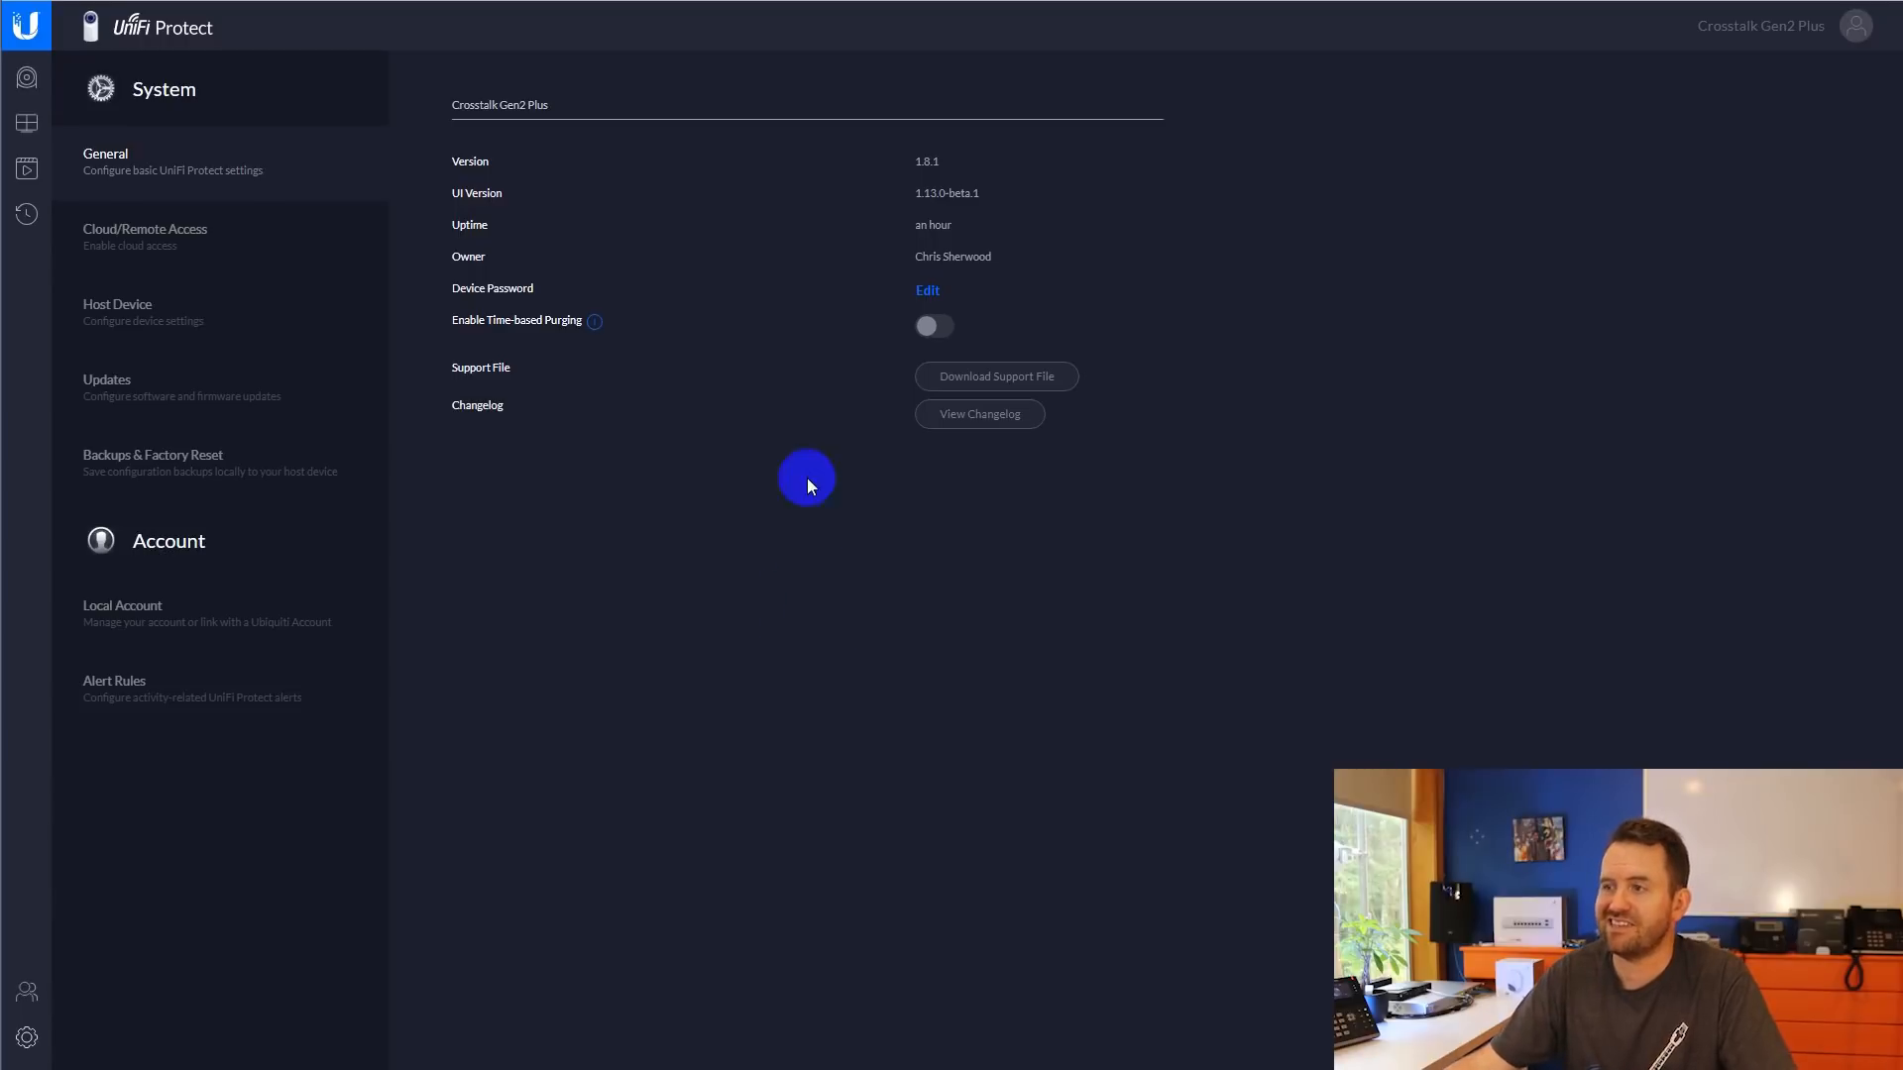
left_click(929, 326)
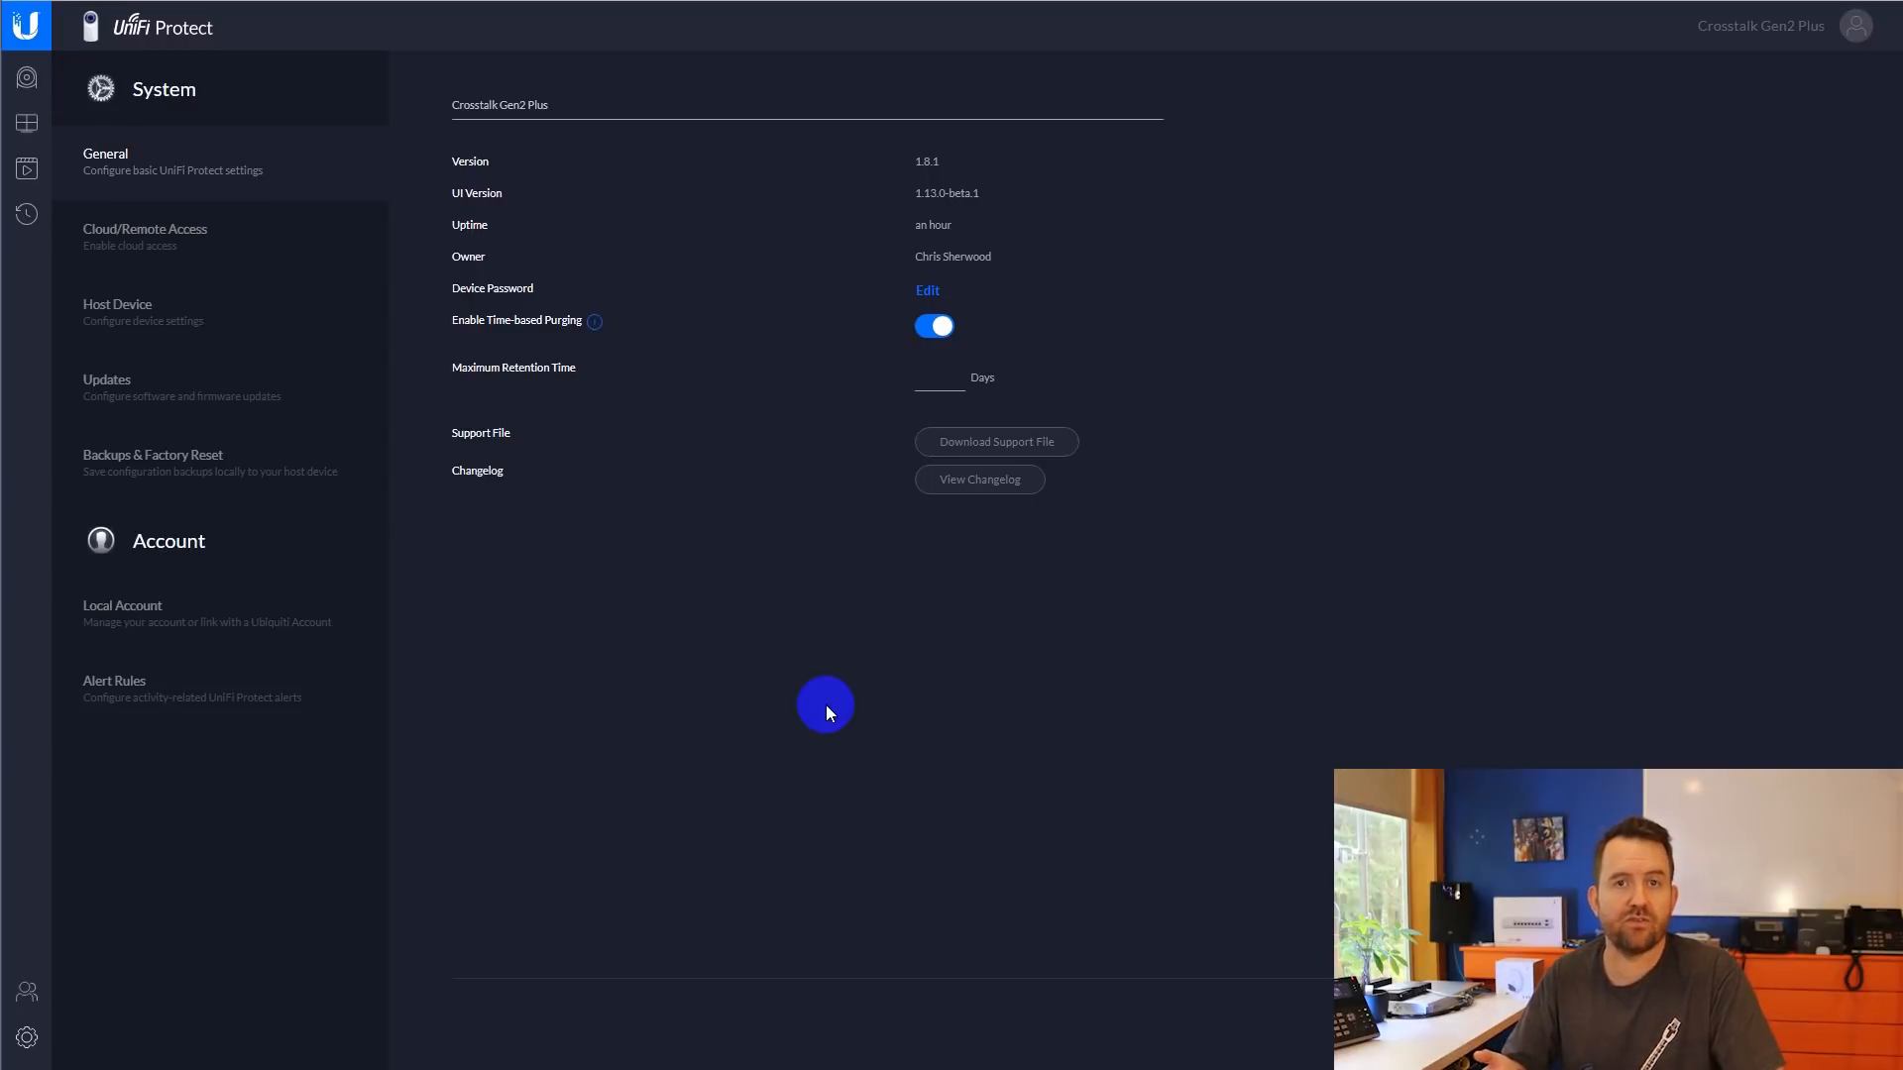
left_click(946, 323)
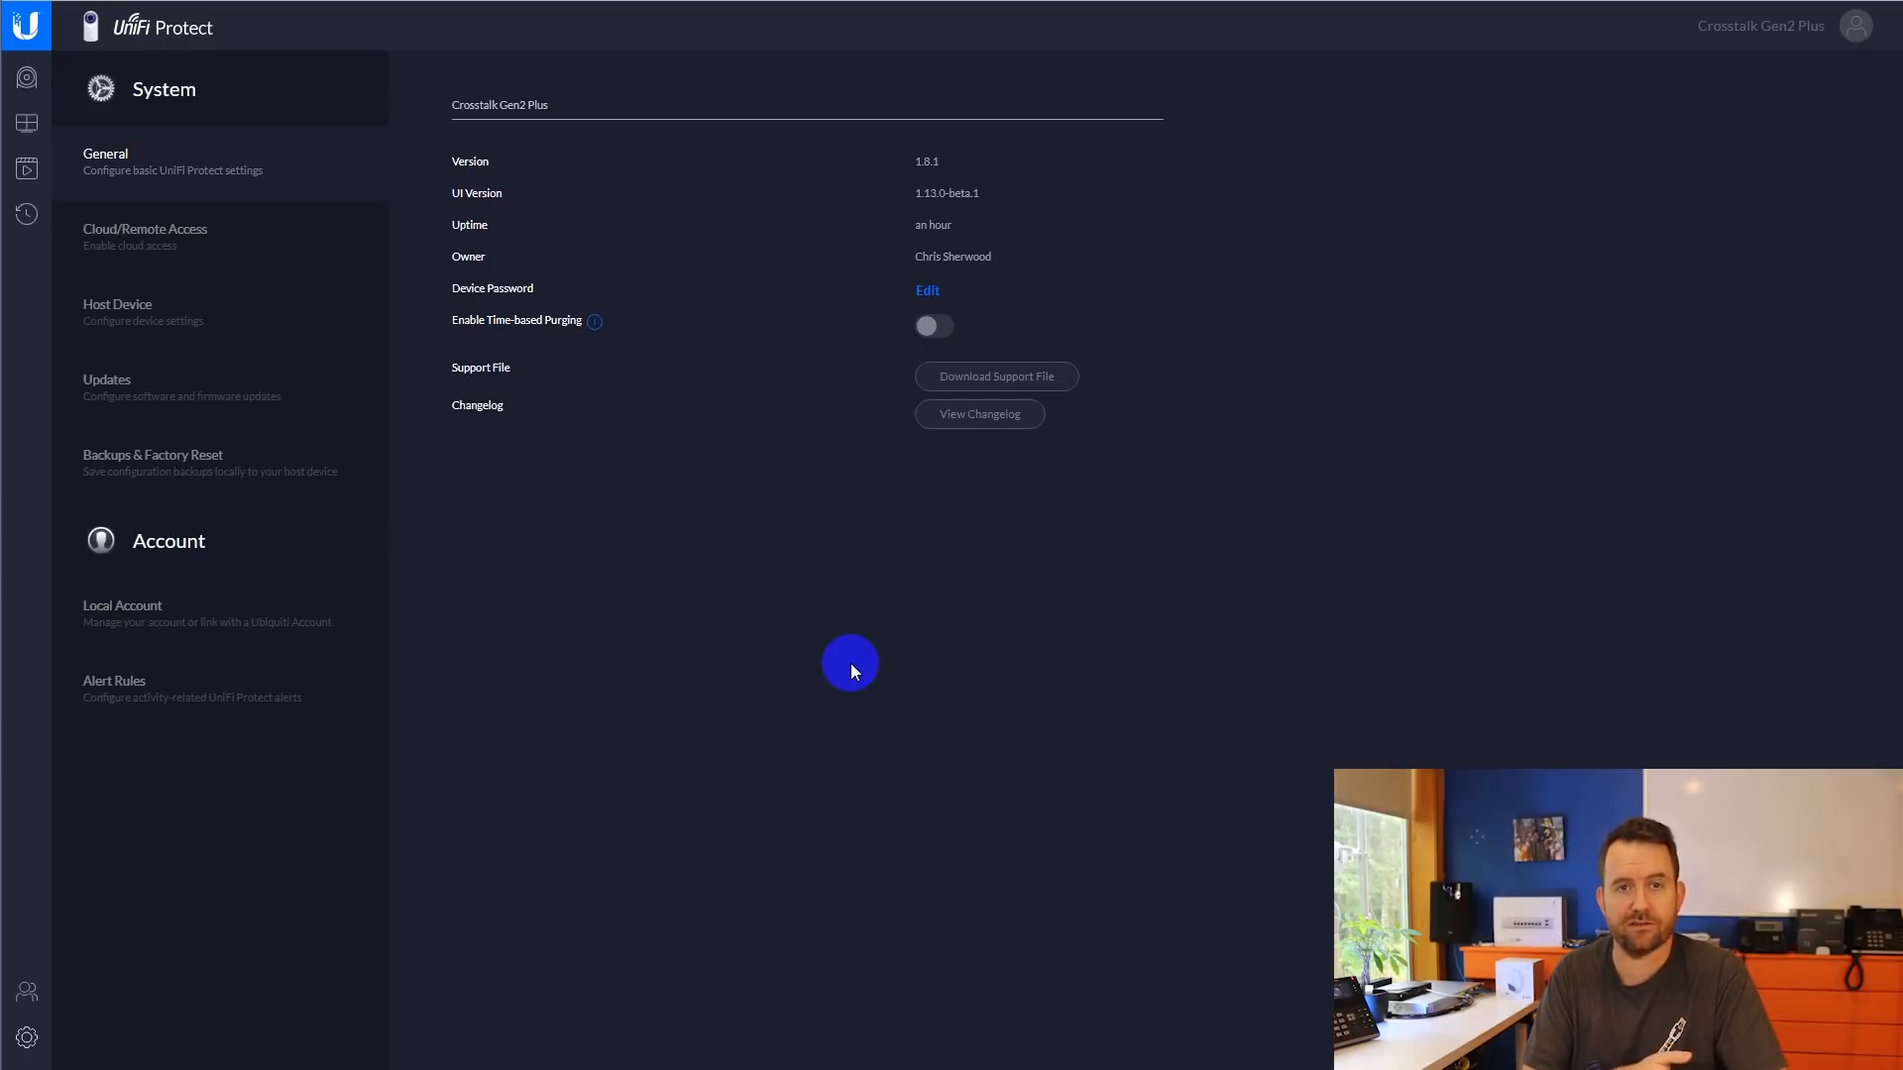
- Review the Cloud/Remote Access, Updates, Backups & Factory Reset and Alert Rules settings
left_click(132, 236)
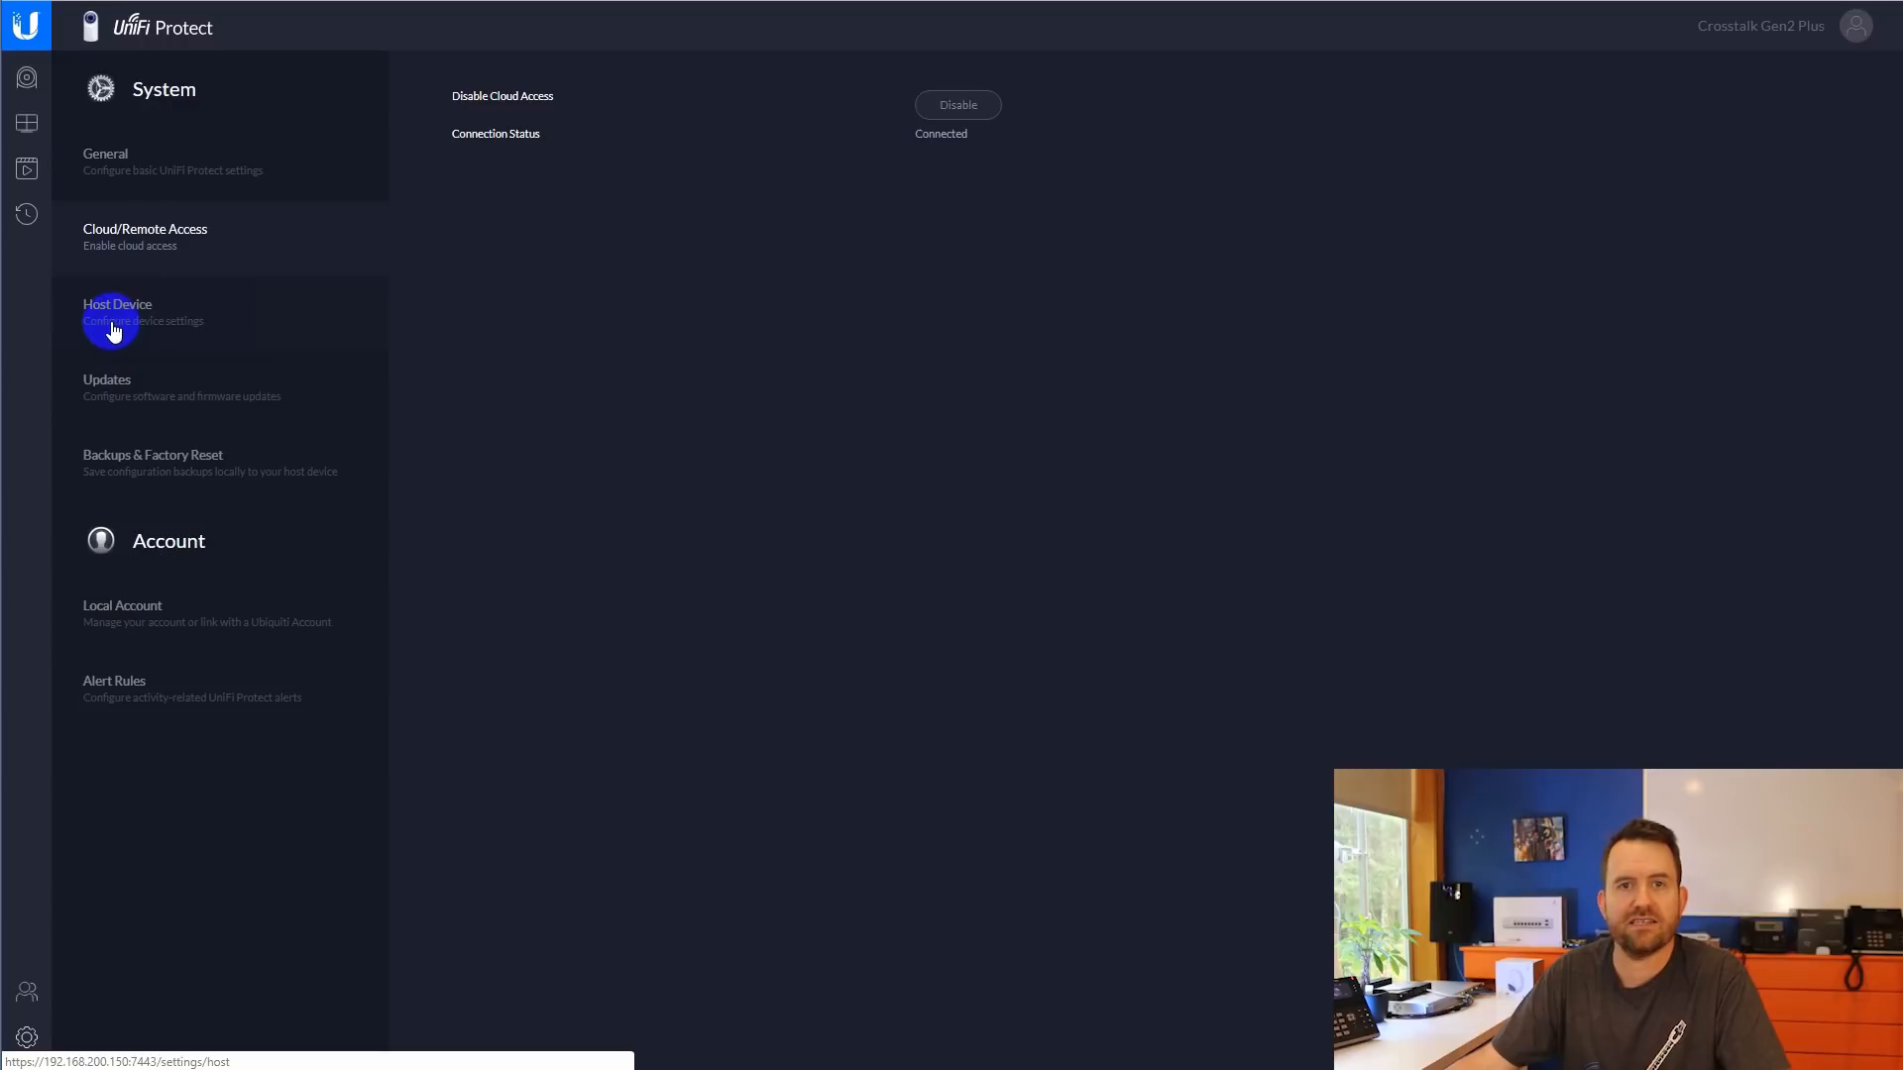
left_click(119, 384)
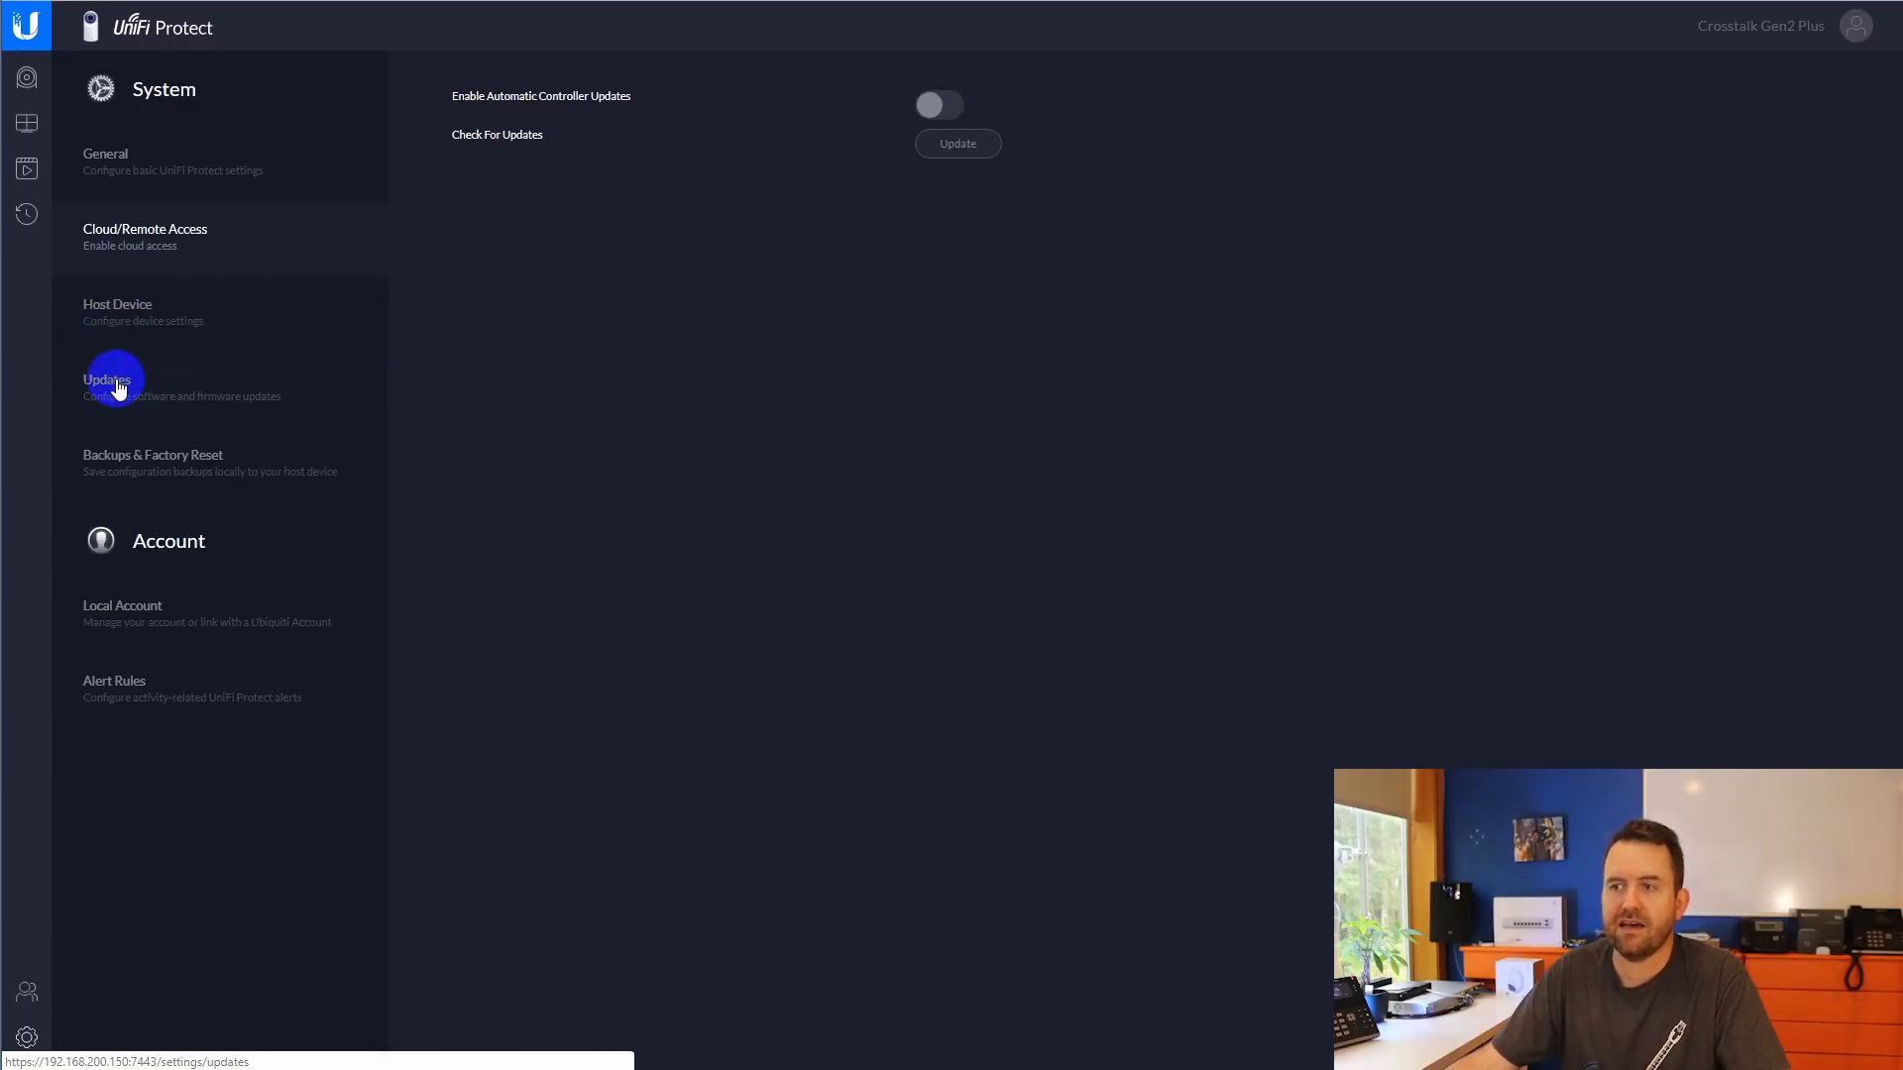
left_click(151, 466)
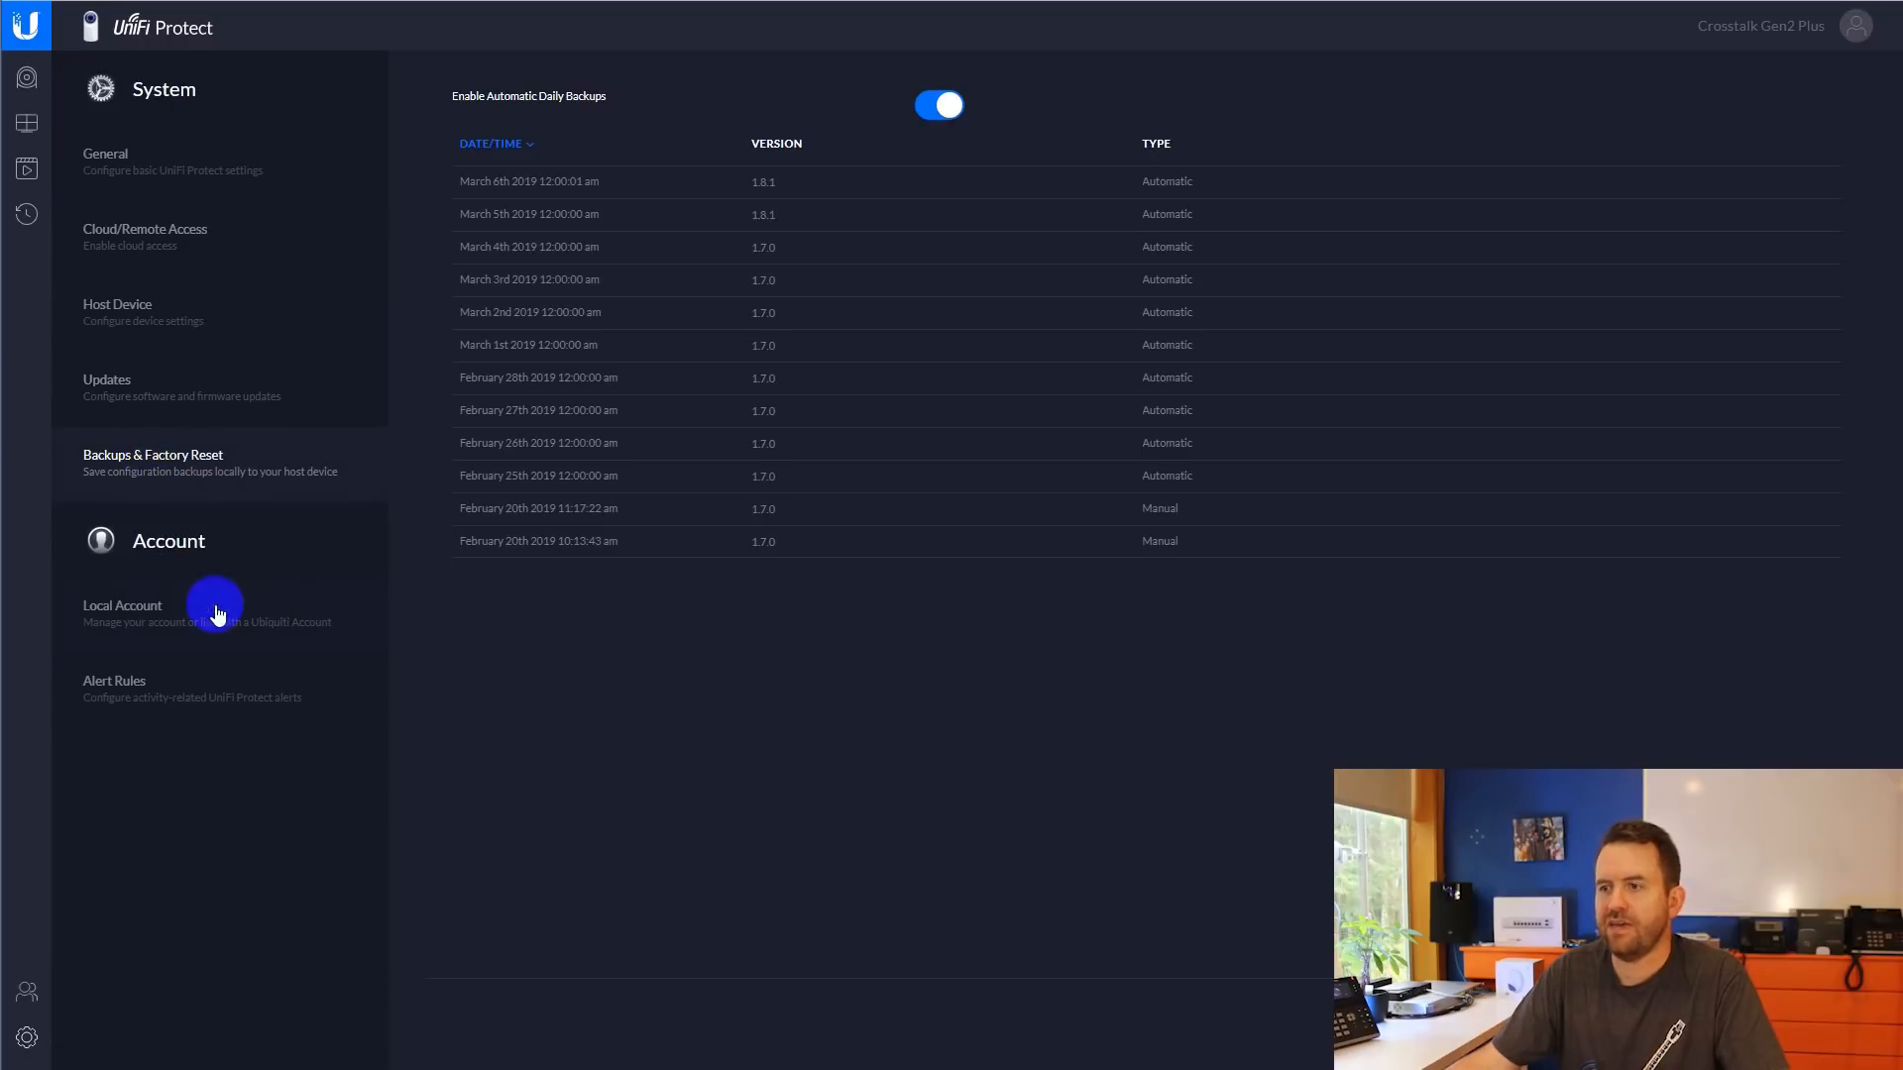
left_click(120, 678)
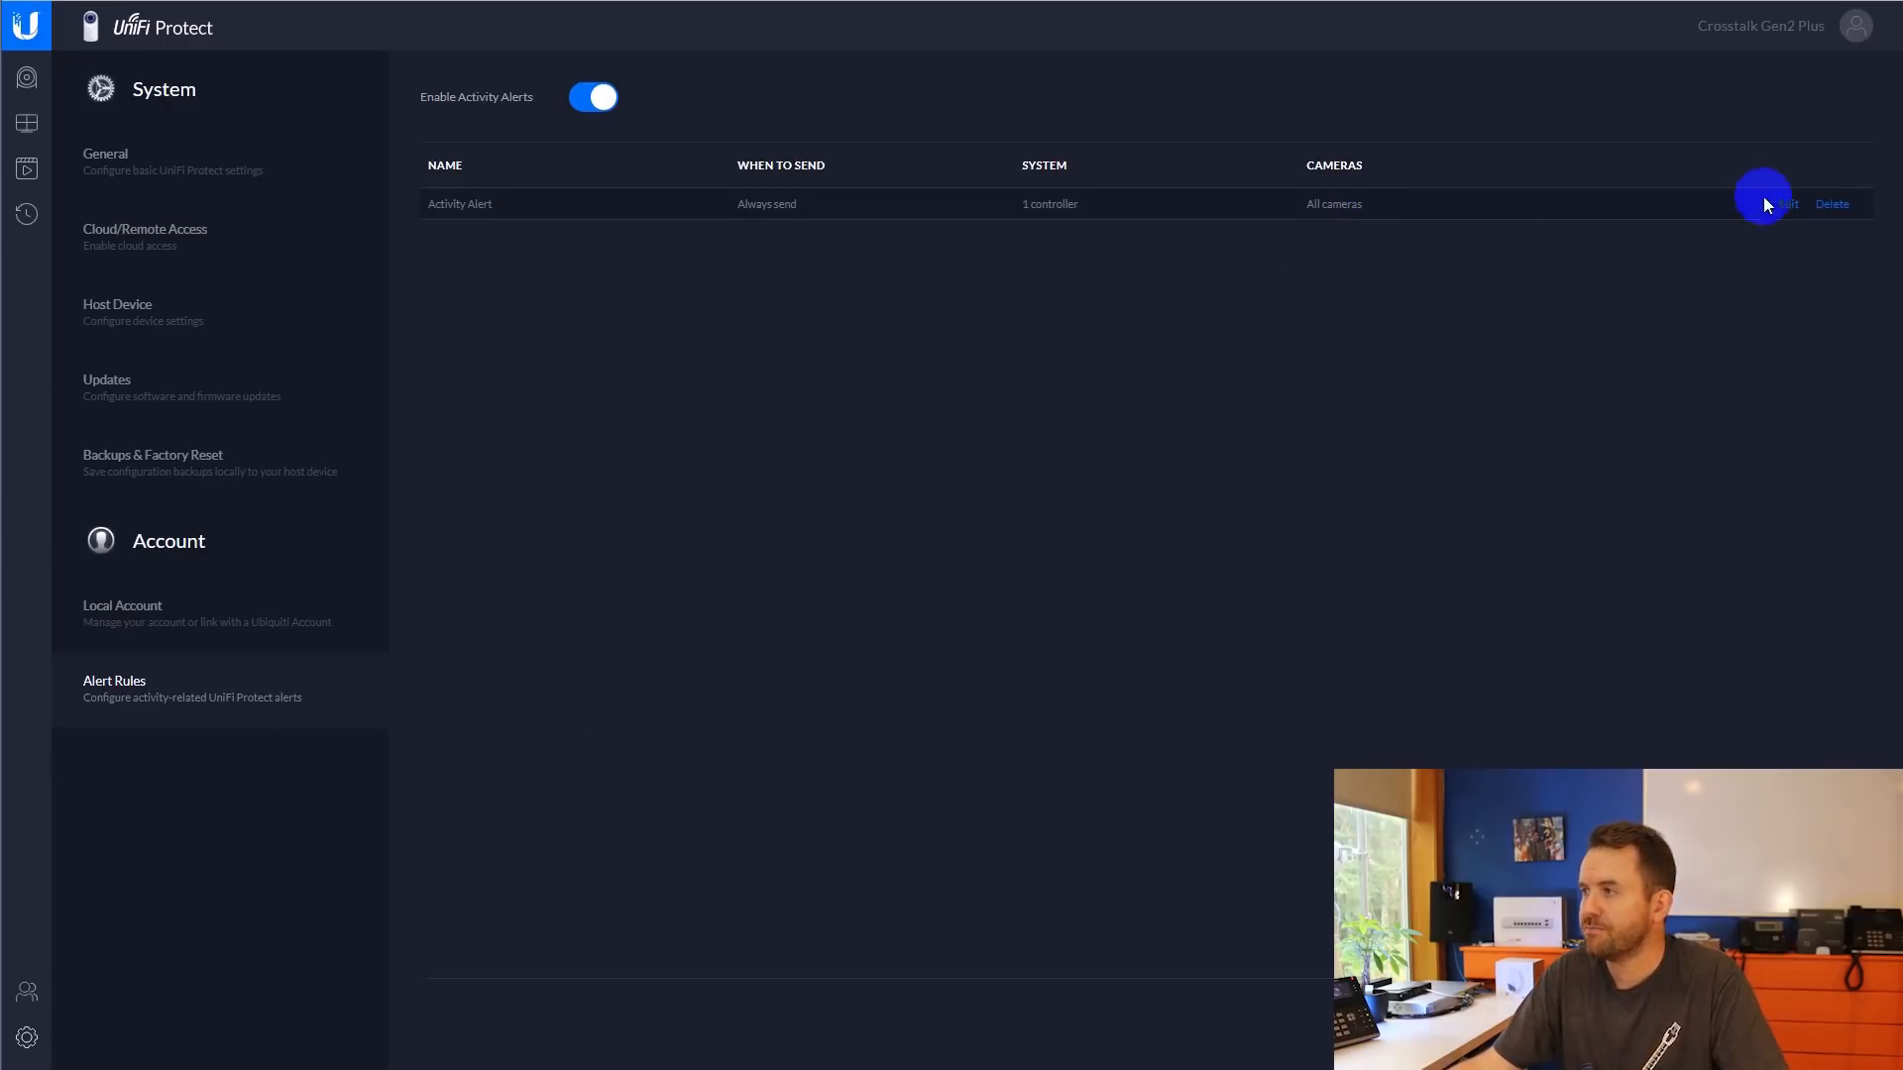
- Open the Activity Alert rule for editing and examine its Connect/Disconnect and Motion notification options for the system and cameras
left_click(1790, 204)
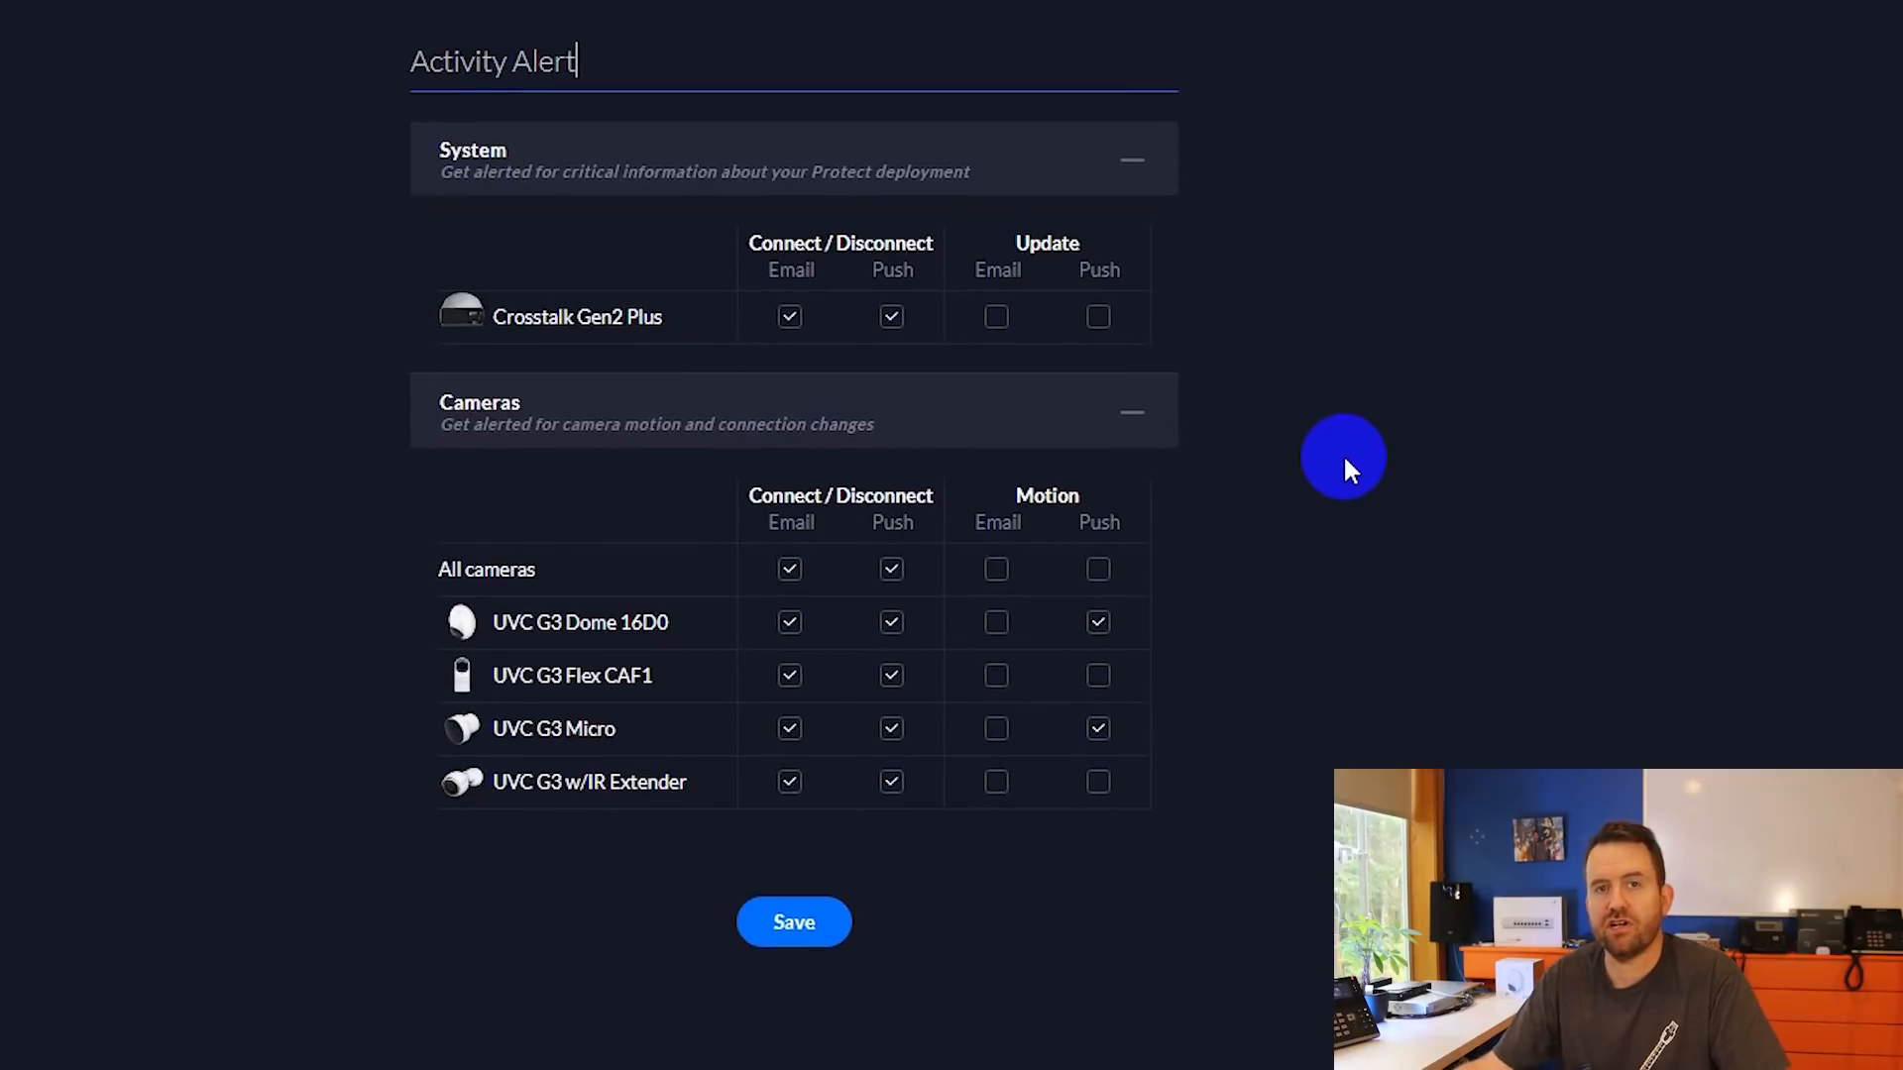
left_click(1099, 676)
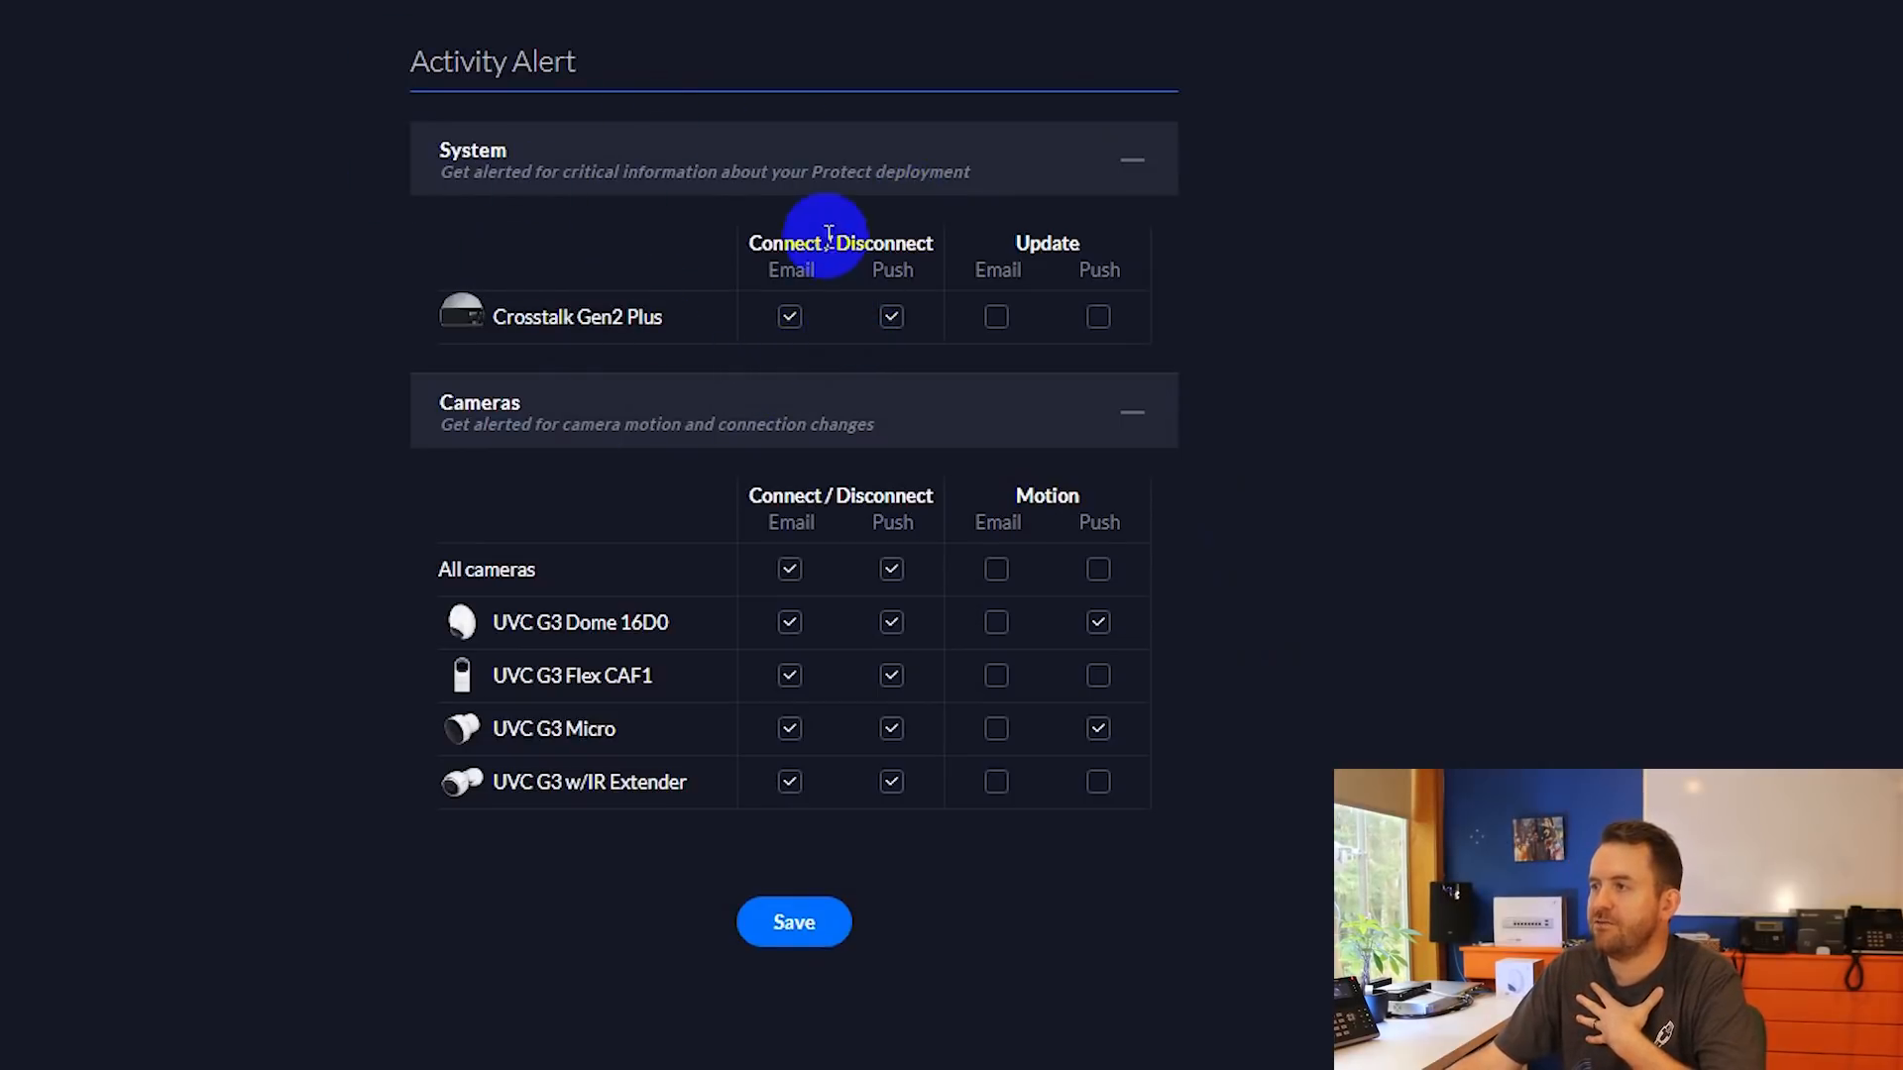
left_click_drag(745, 242, 959, 246)
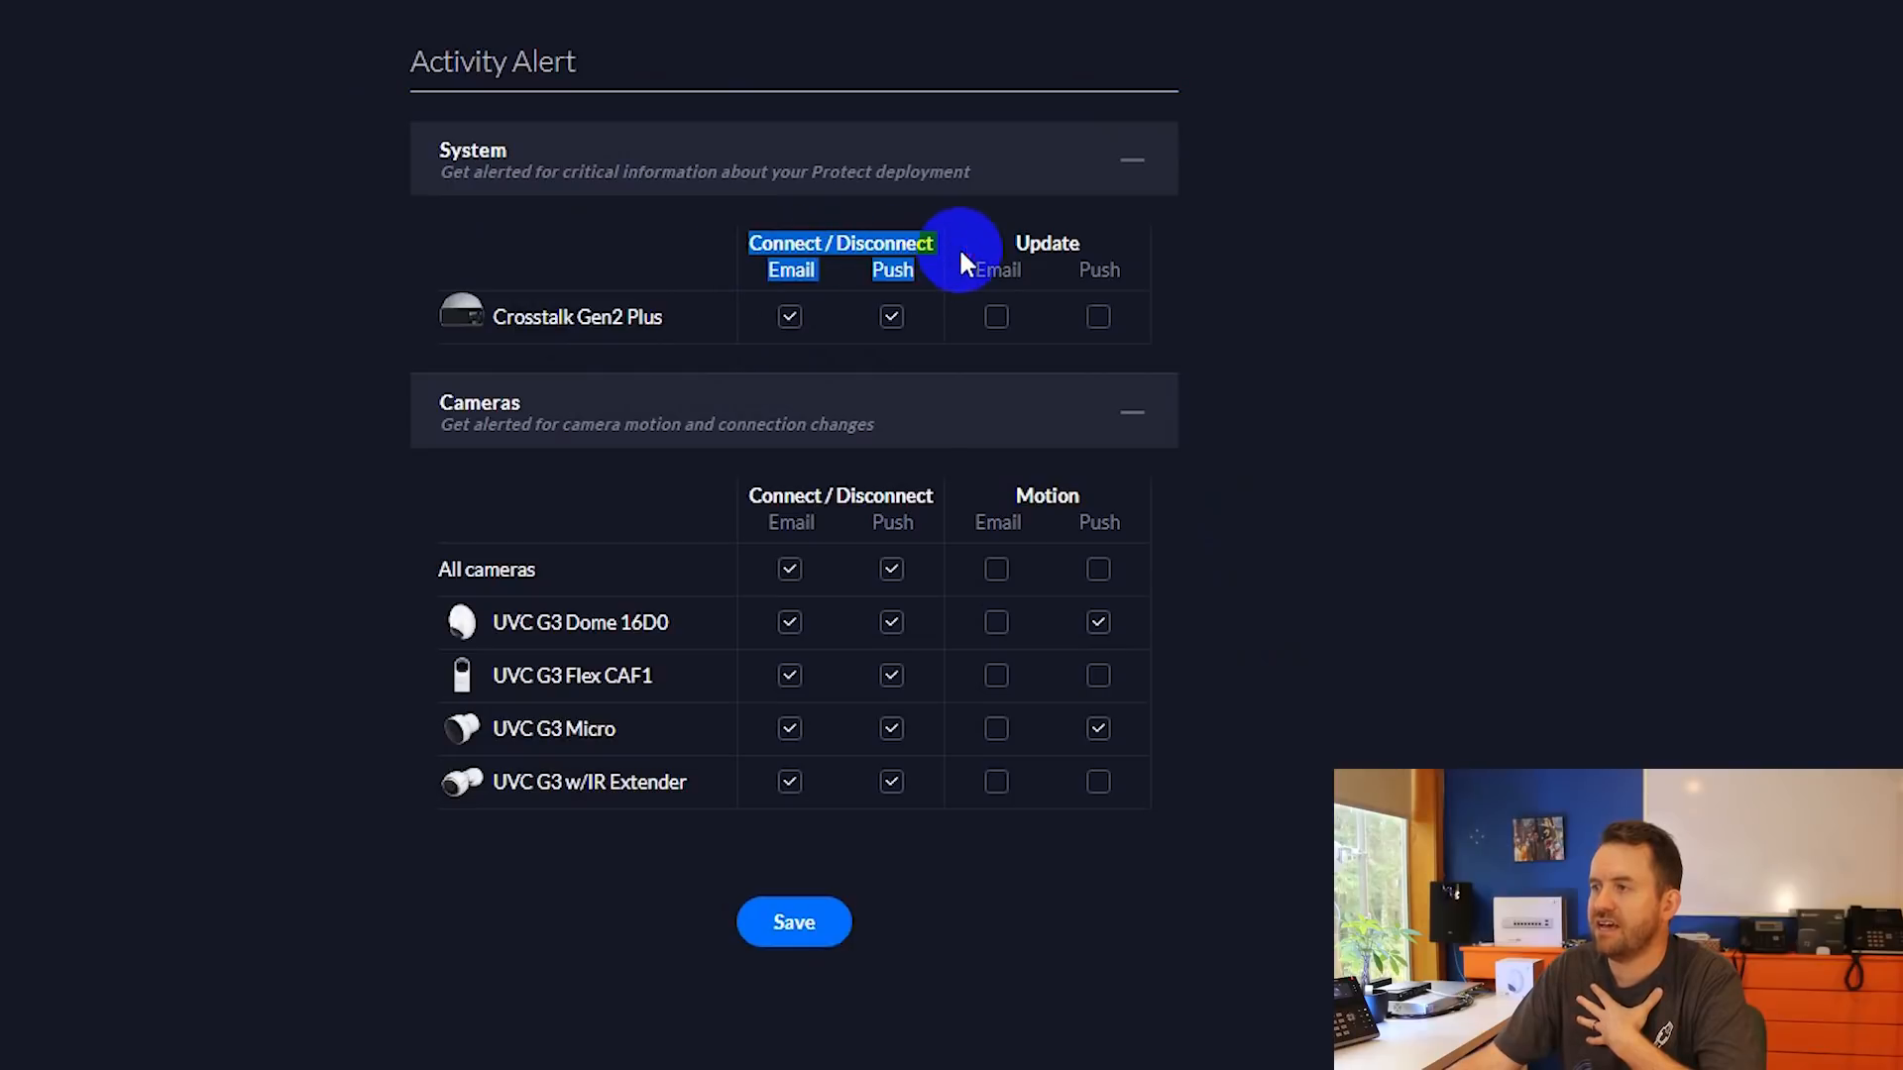
left_click(948, 275)
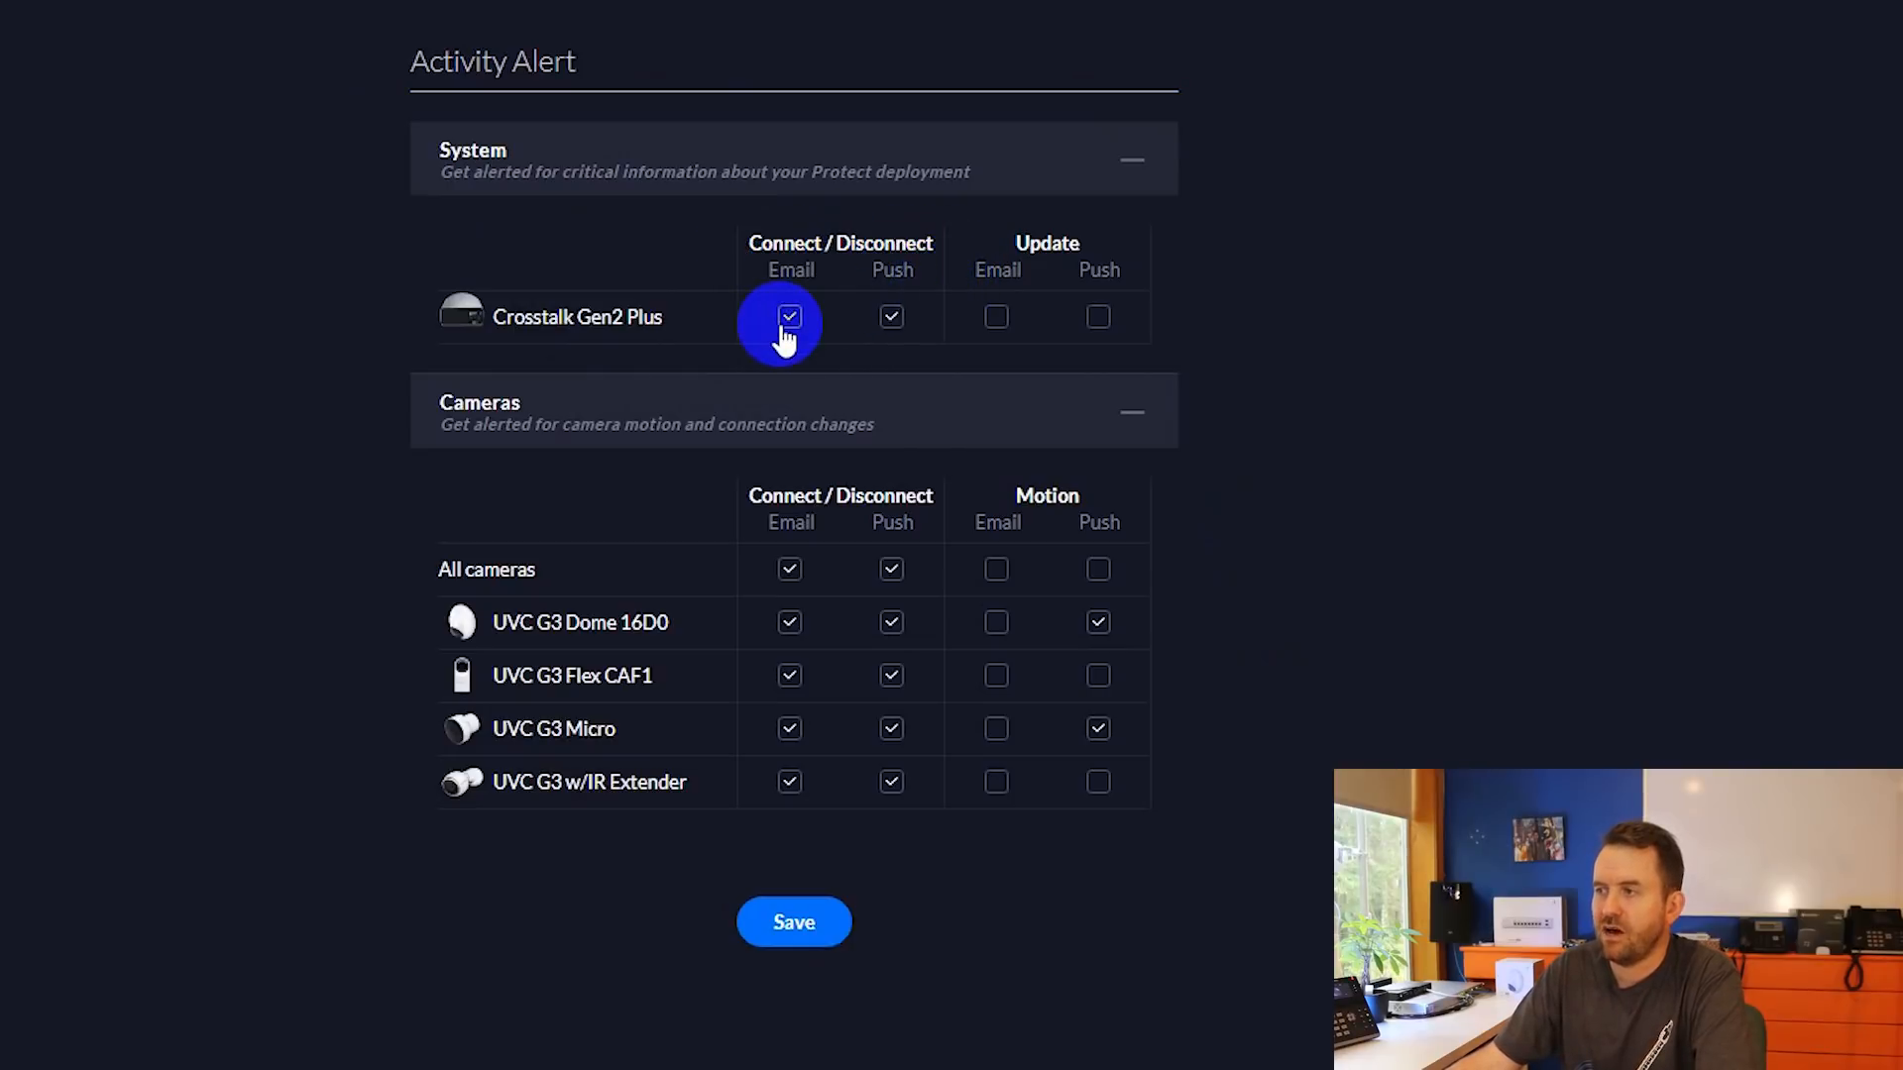
left_click(891, 327)
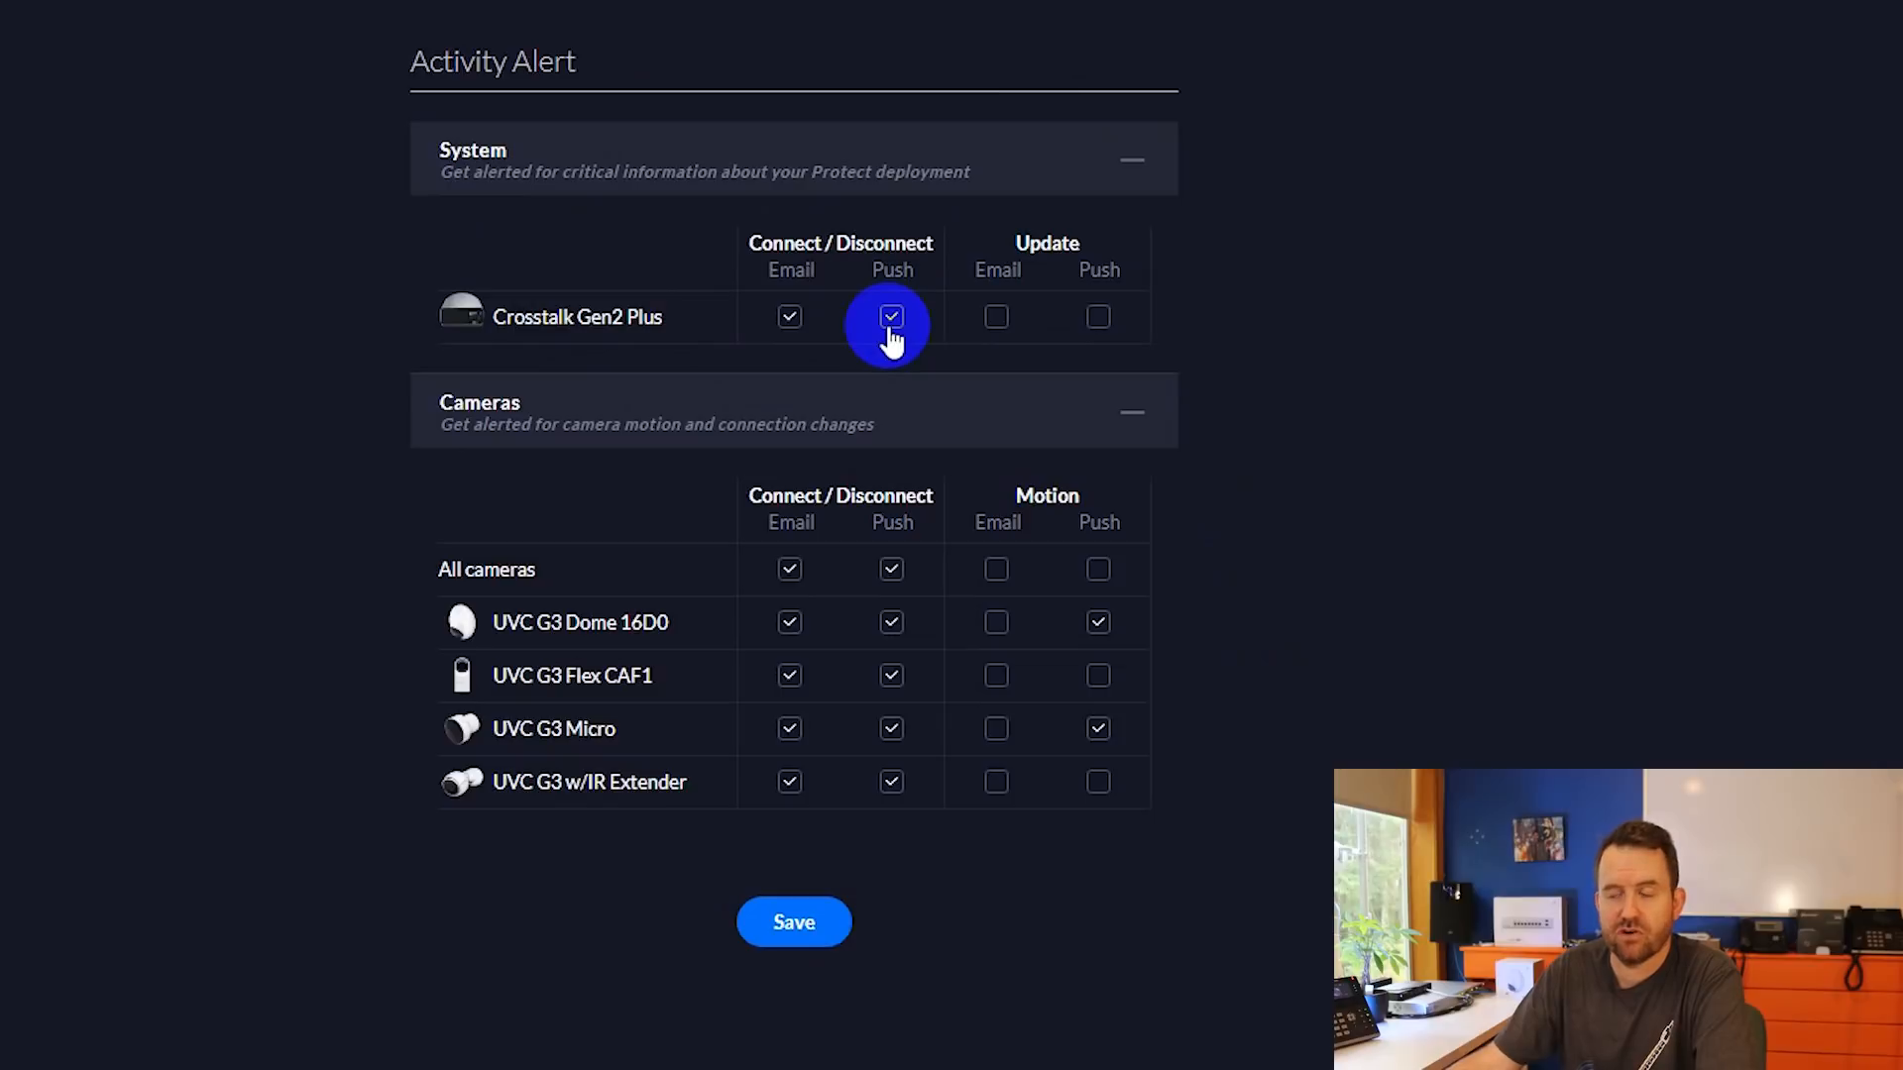
left_click_drag(745, 495, 939, 527)
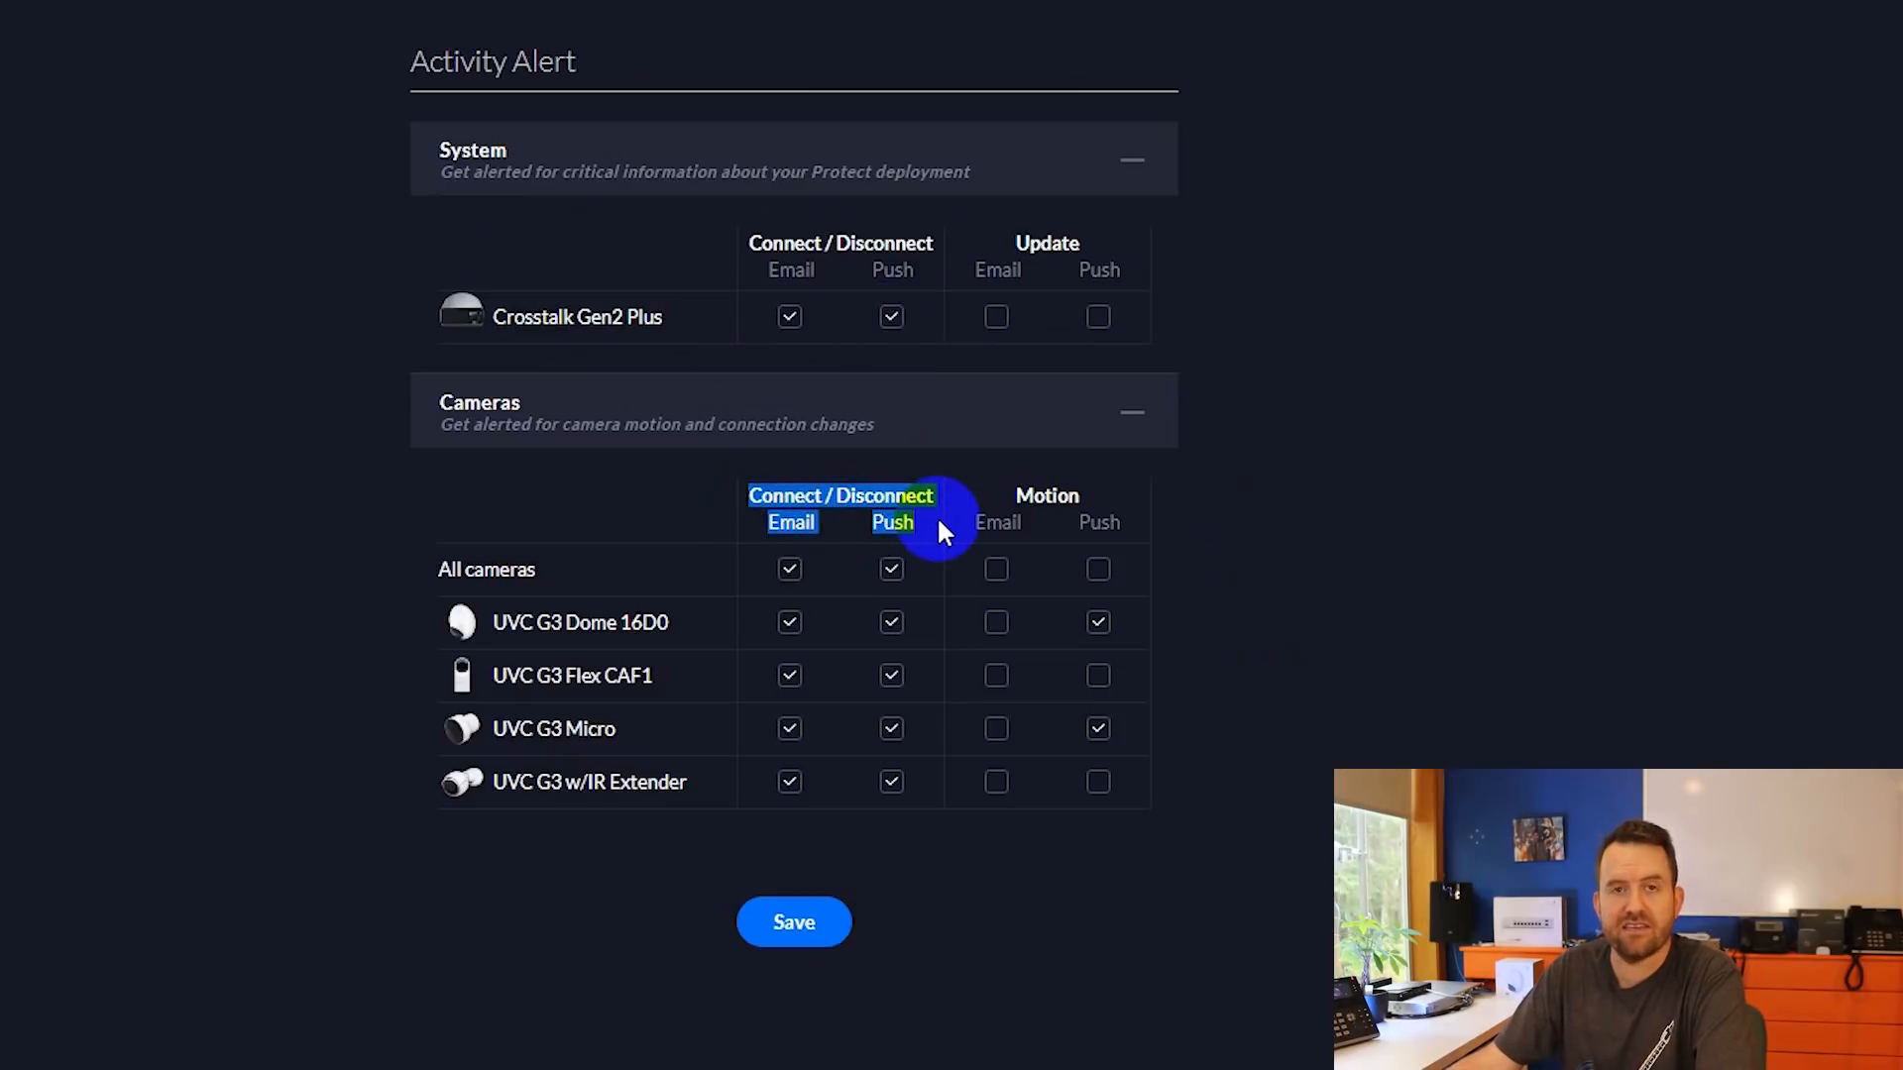
left_click(777, 545)
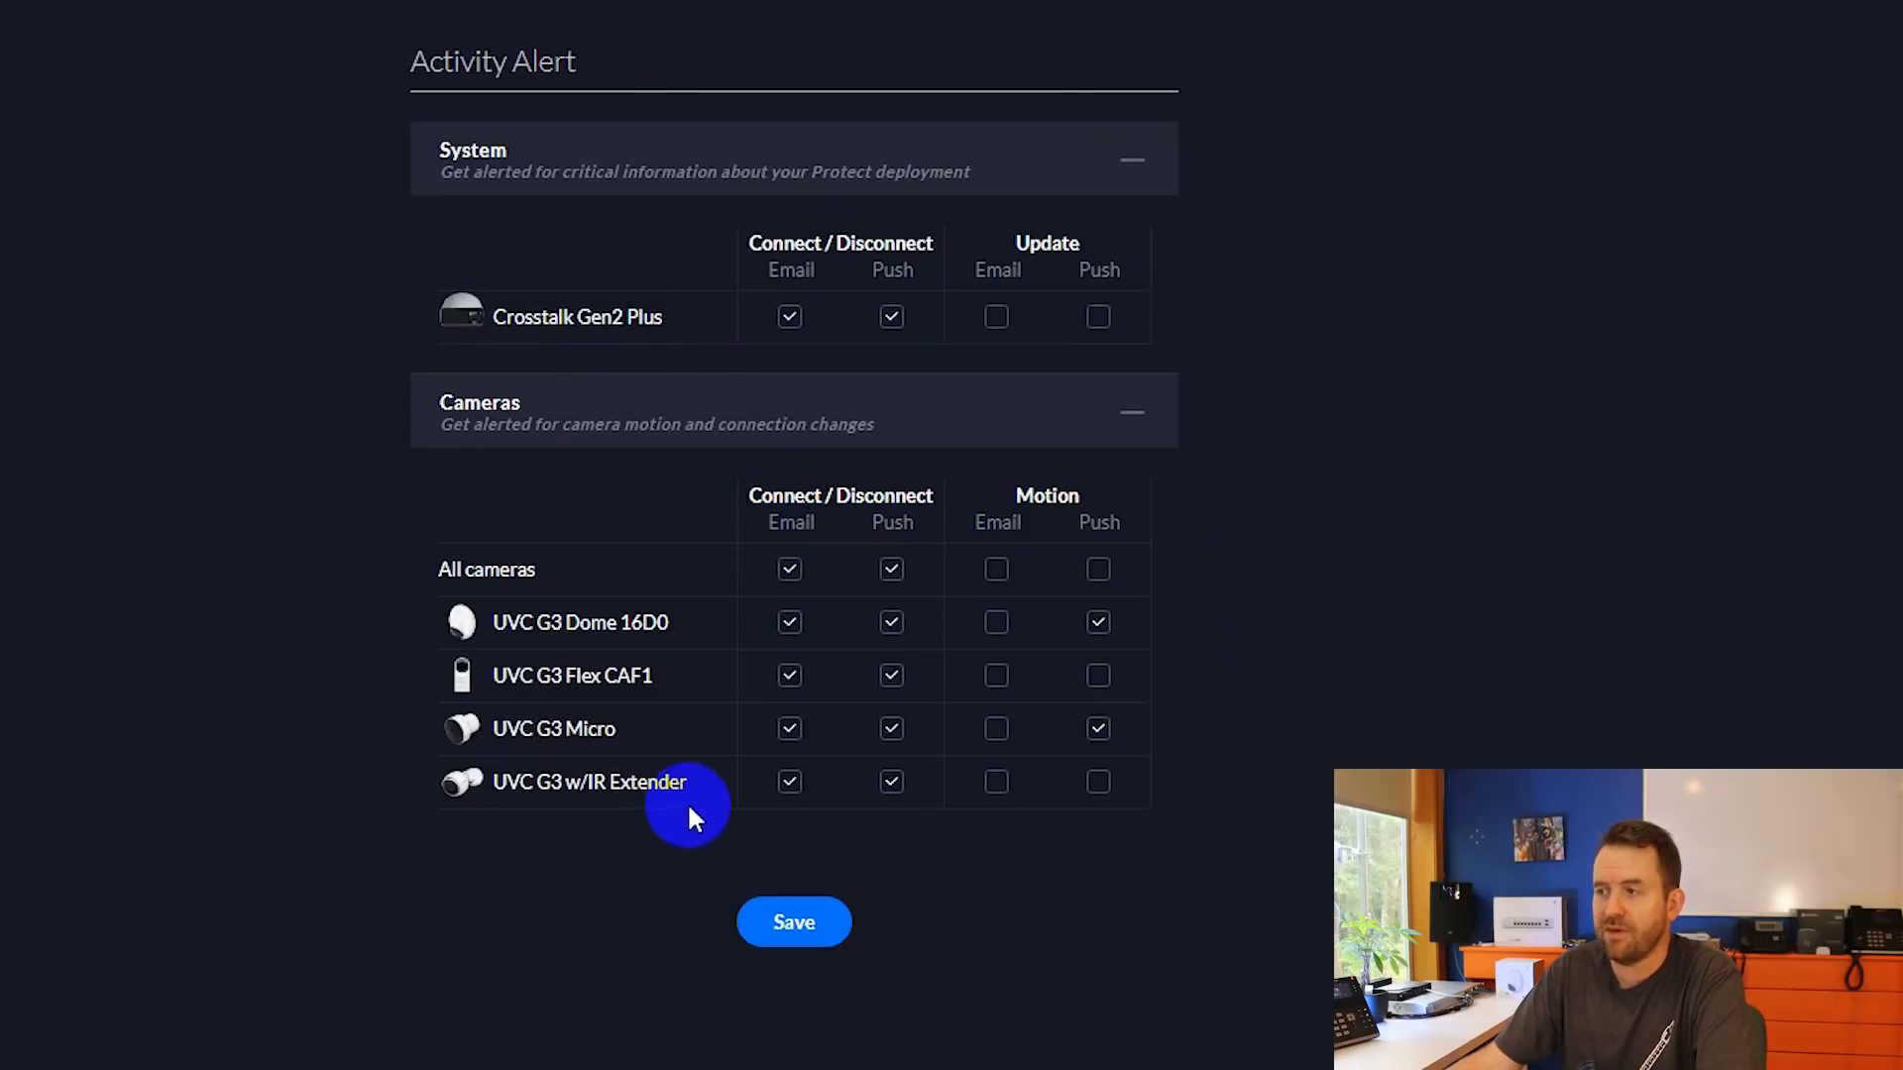